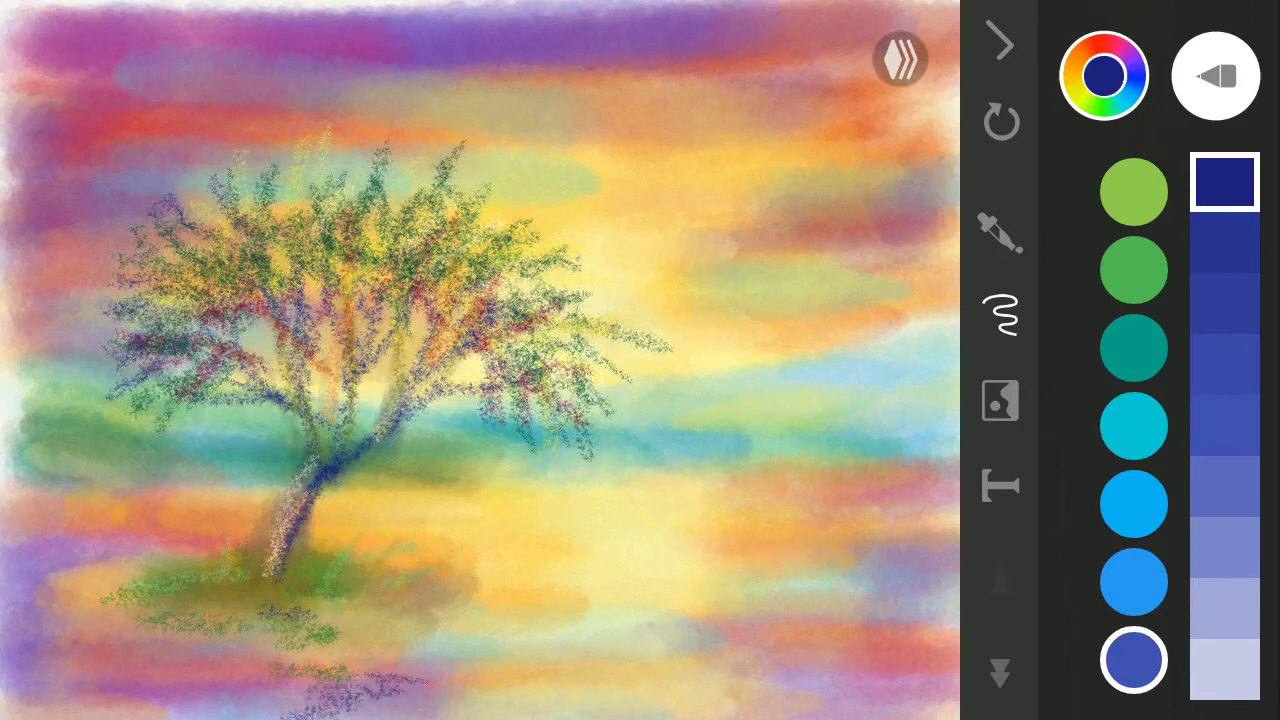
# - Add short green and blue strokes along the bottom of the tree-and-lake painting
pyautogui.click(1133, 191)
pyautogui.click(1133, 660)
pyautogui.moveTo(330, 592); pyautogui.dragTo(405, 598)
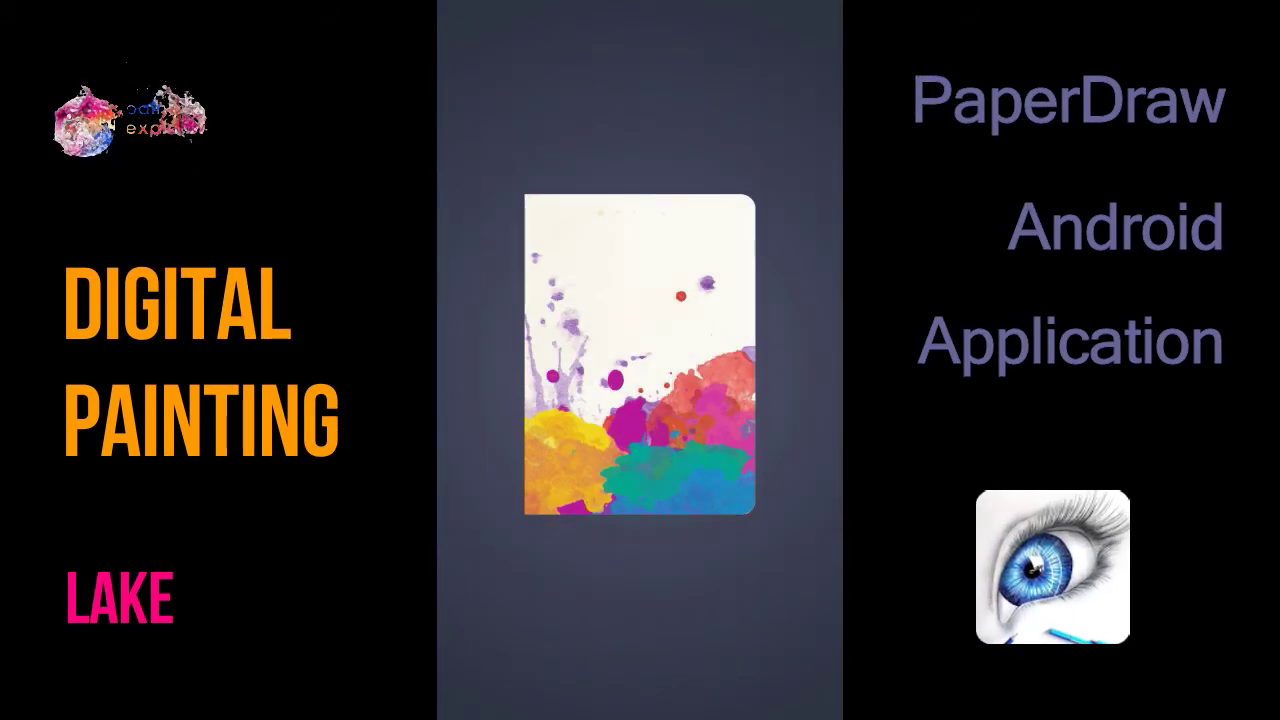
# - Create a new blank canvas in the watercolor-splash notebook and bring up the tool panel
pyautogui.click(640, 254)
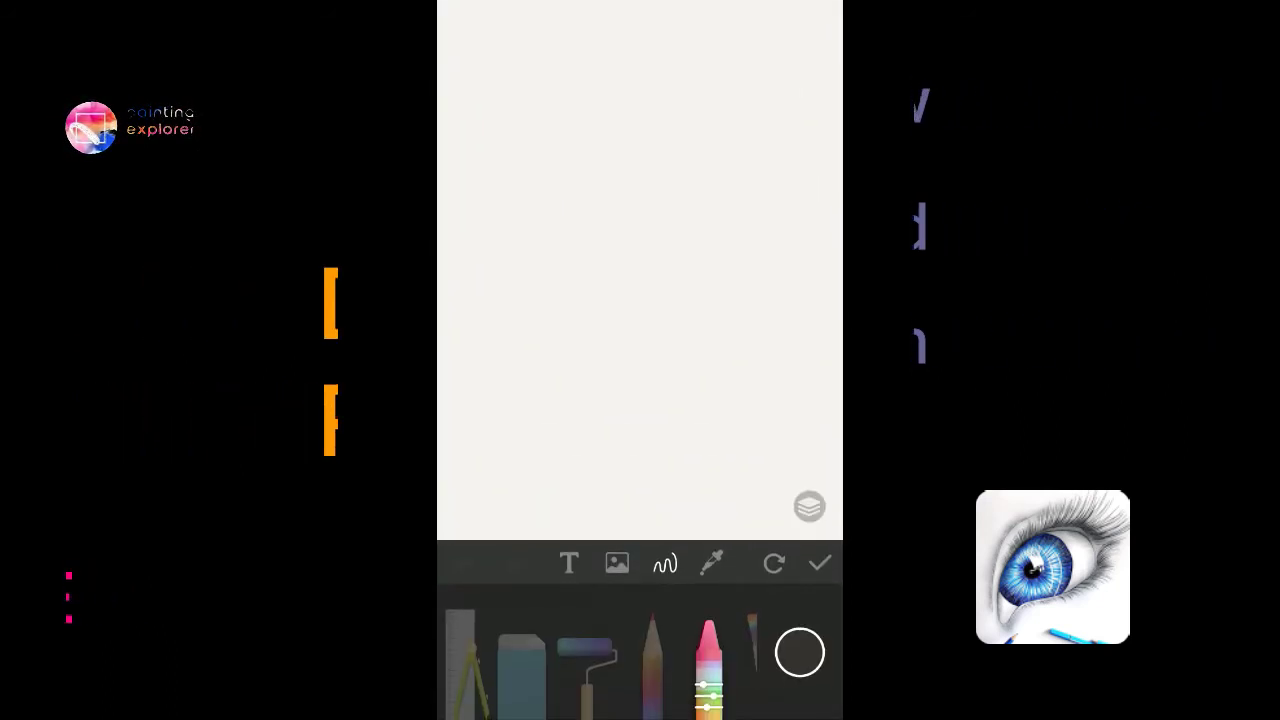
pyautogui.click(800, 652)
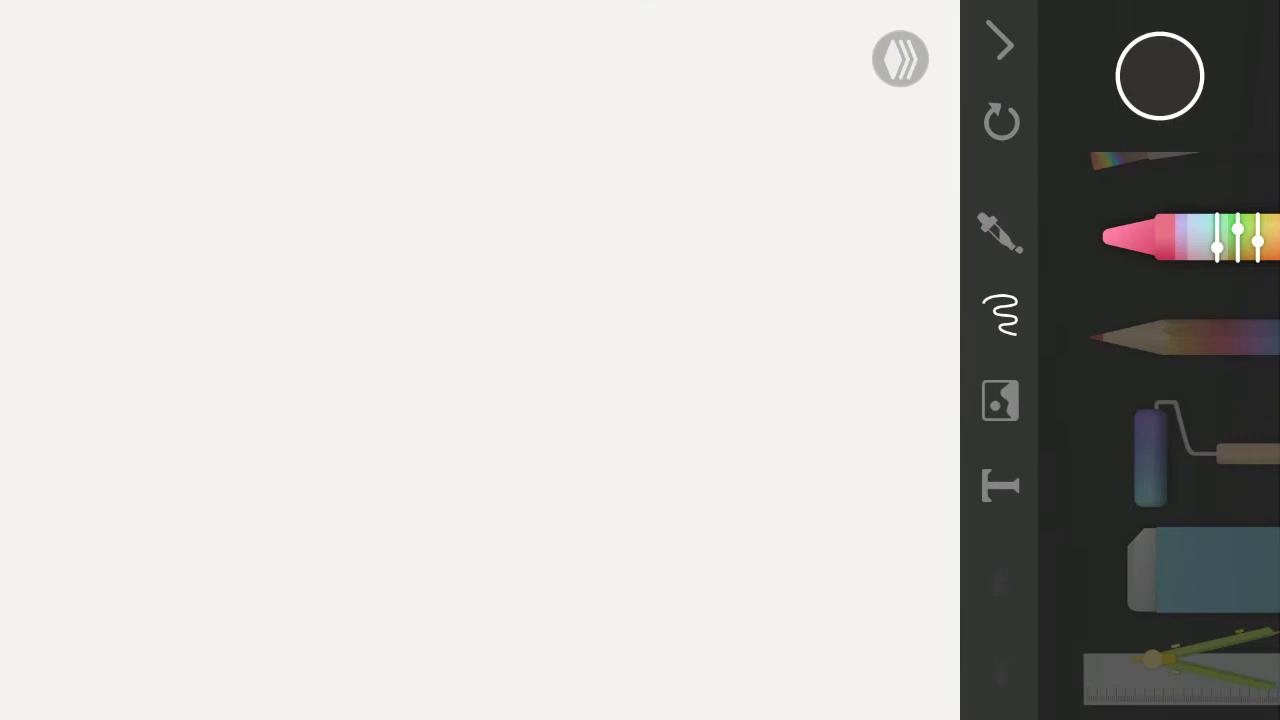
# - Pick a light yellow shade from the palette for the pale watercolour wash
pyautogui.click(1160, 76)
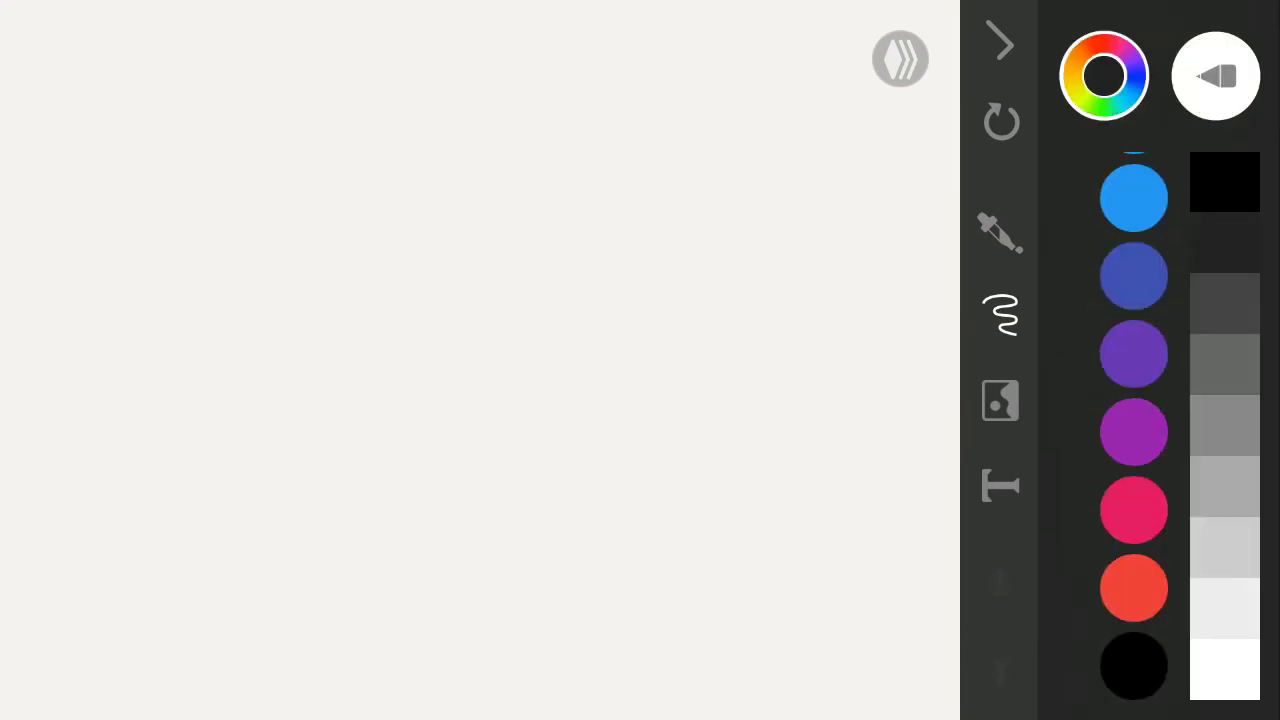
pyautogui.scroll(5, 1133, 426)
pyautogui.click(1133, 298)
pyautogui.click(1225, 548)
pyautogui.click(1216, 76)
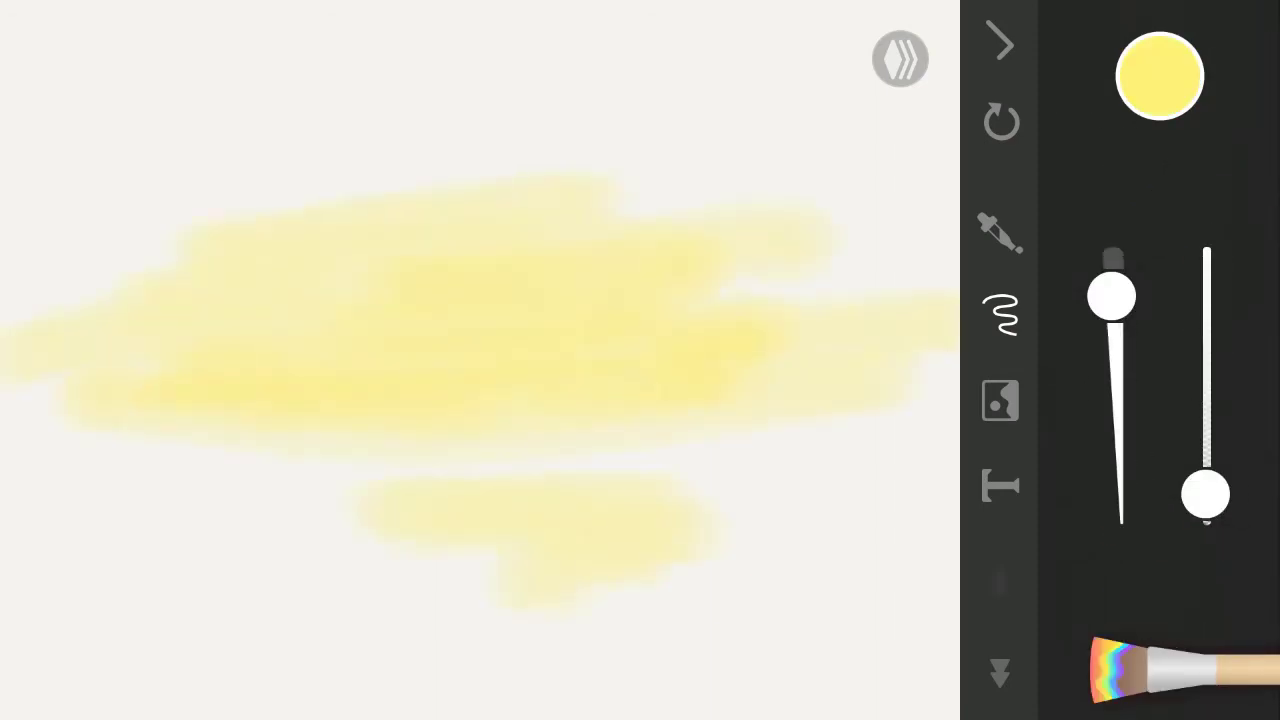
# - Select orange and paint broad orange streaks across the upper sky
pyautogui.click(1160, 76)
pyautogui.click(1223, 177)
pyautogui.click(1214, 74)
pyautogui.moveTo(610, 265); pyautogui.dragTo(955, 225)
pyautogui.moveTo(400, 200); pyautogui.dragTo(940, 180)
pyautogui.moveTo(830, 220); pyautogui.dragTo(130, 230)
pyautogui.moveTo(20, 80)
pyautogui.mouseDown()
pyautogui.moveTo(530, 150)
pyautogui.moveTo(950, 100)
pyautogui.mouseUp()
pyautogui.moveTo(380, 260); pyautogui.dragTo(30, 290)
# - Layer more orange streaks across the upper canvas
pyautogui.click(1176, 76)
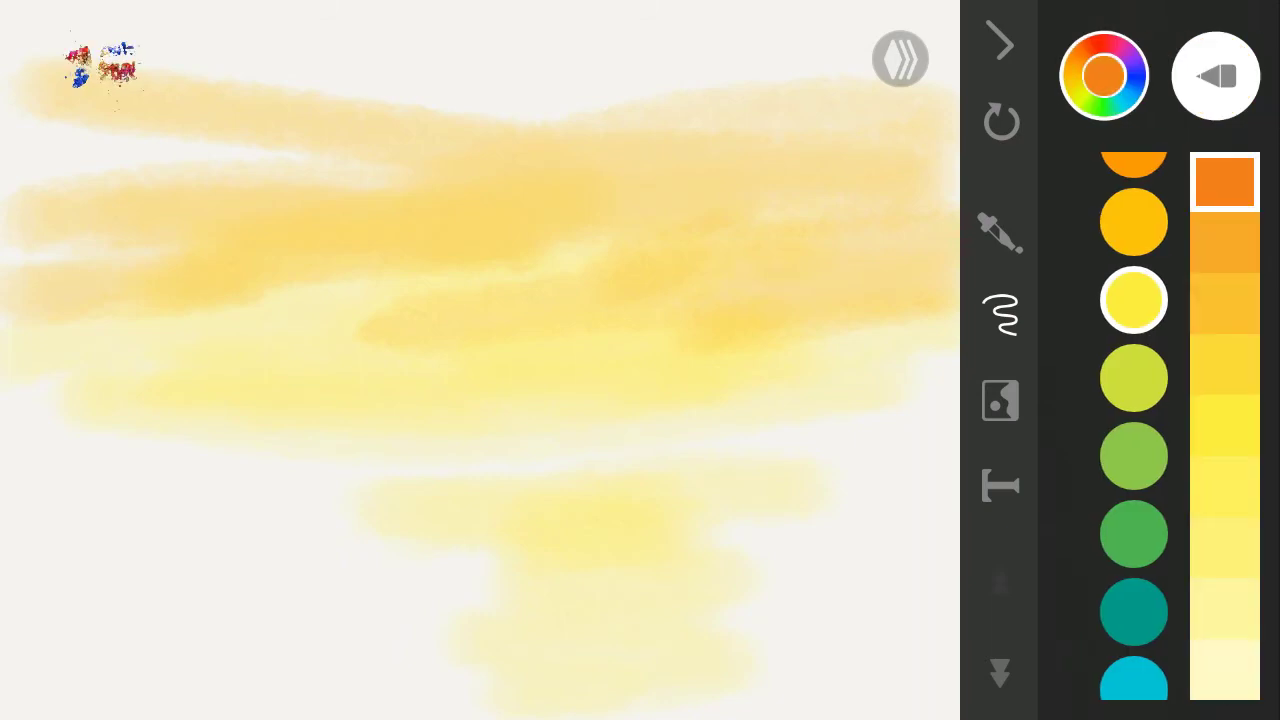
pyautogui.moveTo(600, 180); pyautogui.dragTo(950, 170)
pyautogui.moveTo(50, 210); pyautogui.dragTo(370, 215)
pyautogui.moveTo(60, 140); pyautogui.dragTo(450, 120)
pyautogui.moveTo(360, 95); pyautogui.dragTo(760, 70)
# - Paint pale orange horizontal streaks across the lower part of the canvas
pyautogui.moveTo(715, 570); pyautogui.dragTo(885, 540)
pyautogui.moveTo(150, 515); pyautogui.dragTo(610, 515)
pyautogui.moveTo(670, 545); pyautogui.dragTo(870, 540)
pyautogui.moveTo(150, 575); pyautogui.dragTo(560, 575)
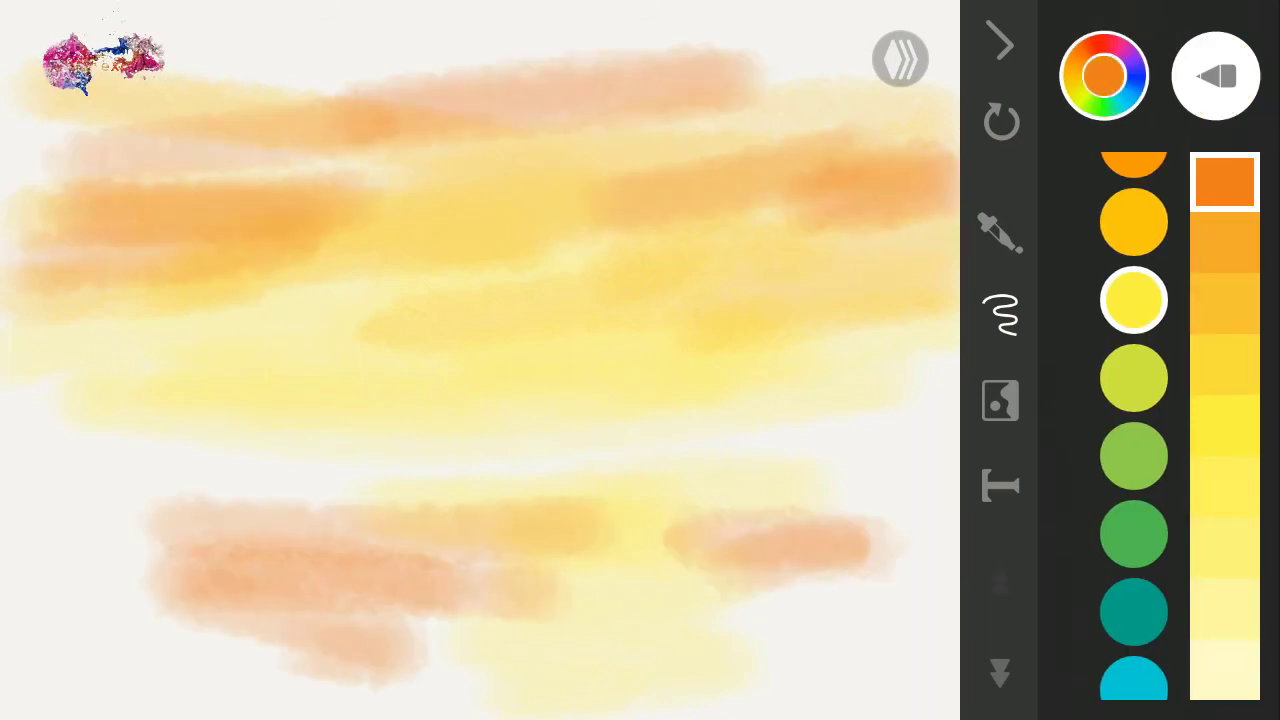
pyautogui.moveTo(10, 640); pyautogui.dragTo(420, 640)
pyautogui.moveTo(700, 615); pyautogui.dragTo(900, 615)
pyautogui.moveTo(1133, 300); pyautogui.dragTo(1133, 585)
# - Switch to the darkest orange shade and streak it across the upper sky
pyautogui.click(1133, 430)
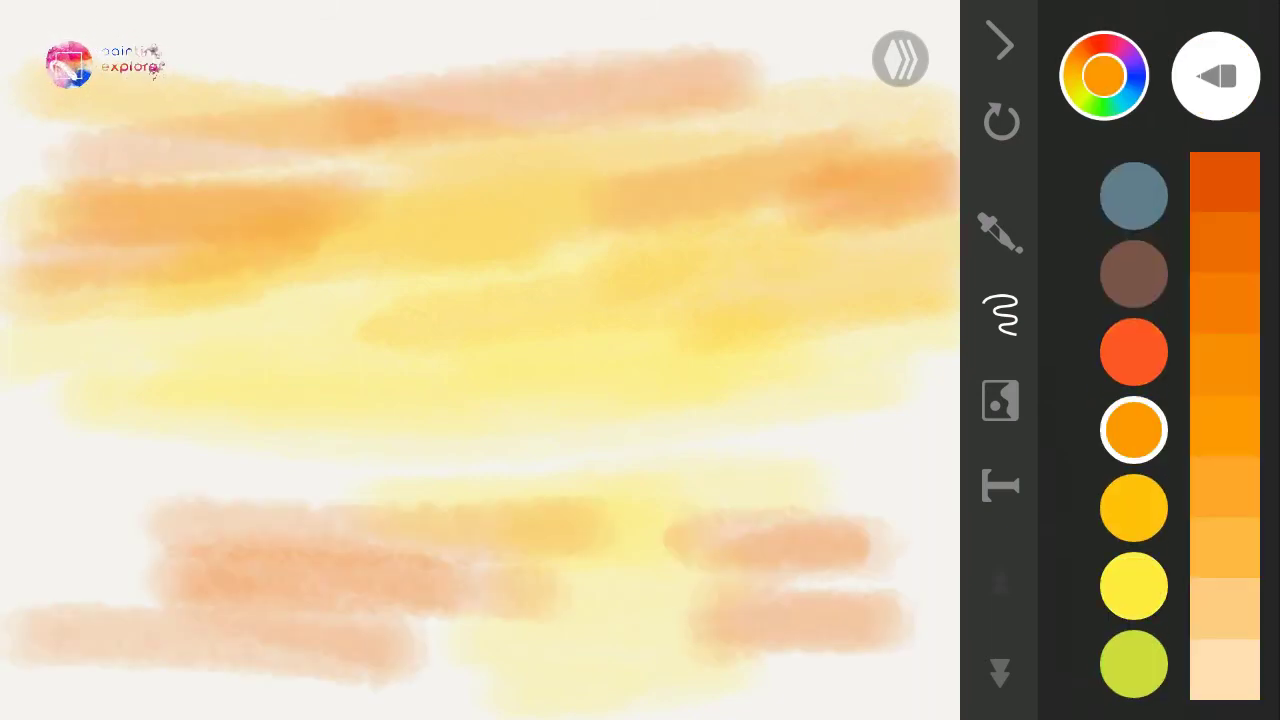
pyautogui.click(1224, 182)
pyautogui.moveTo(620, 130); pyautogui.dragTo(900, 115)
pyautogui.moveTo(610, 240); pyautogui.dragTo(880, 215)
pyautogui.moveTo(480, 295); pyautogui.dragTo(10, 300)
pyautogui.moveTo(10, 115)
pyautogui.mouseDown()
pyautogui.moveTo(640, 115)
pyautogui.moveTo(950, 80)
pyautogui.mouseUp()
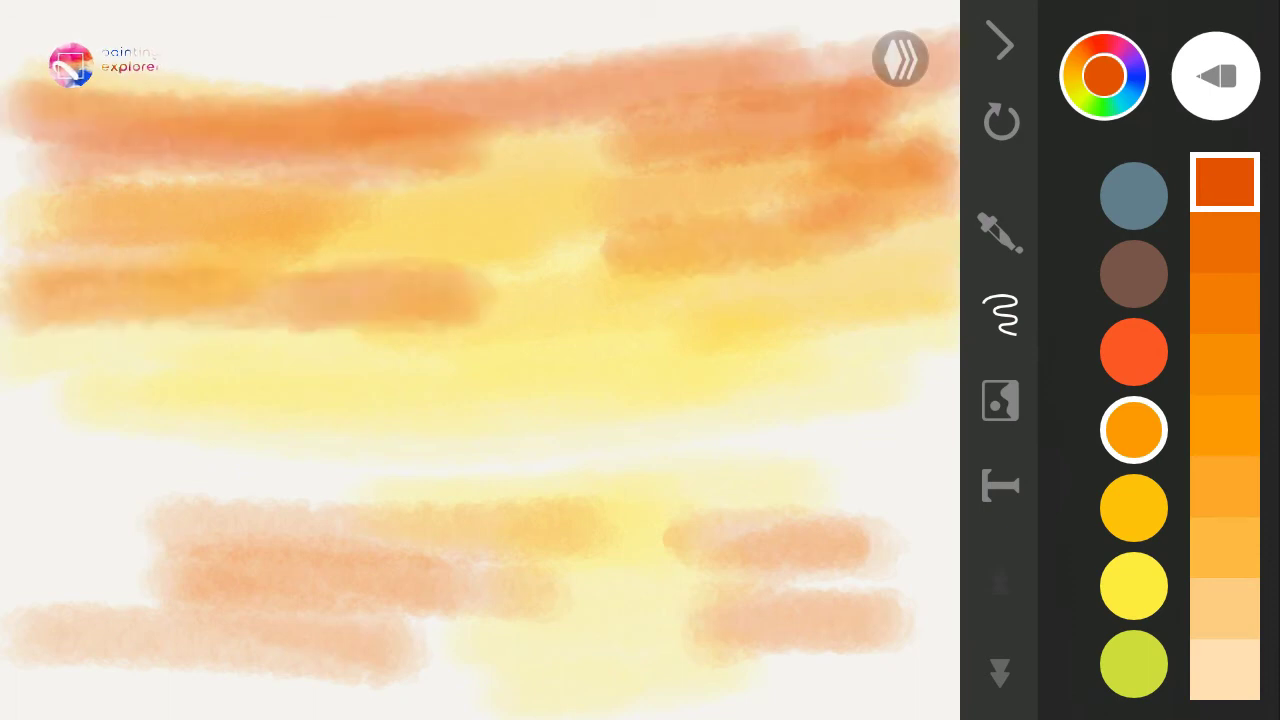
# - Choose a darker red shade and paint red-orange streaks along the top and upper left
pyautogui.click(1133, 352)
pyautogui.click(1224, 242)
pyautogui.moveTo(780, 150); pyautogui.dragTo(950, 140)
pyautogui.moveTo(190, 110); pyautogui.dragTo(900, 90)
pyautogui.moveTo(200, 60); pyautogui.dragTo(900, 20)
pyautogui.moveTo(400, 130); pyautogui.dragTo(10, 130)
# - Add red-orange streaks along the sides and bottom, plus pink-orange at the lower left
pyautogui.moveTo(370, 225); pyautogui.dragTo(10, 225)
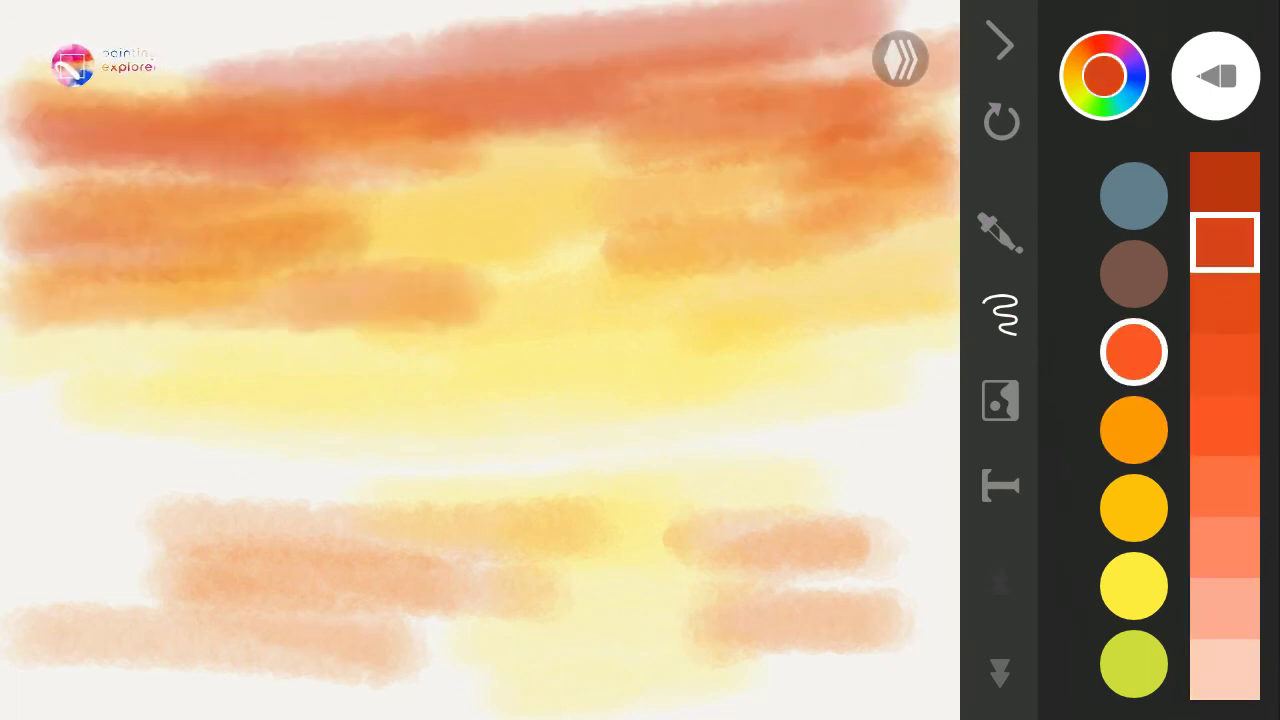
pyautogui.moveTo(10, 345); pyautogui.dragTo(160, 365)
pyautogui.moveTo(810, 290); pyautogui.dragTo(955, 290)
pyautogui.moveTo(710, 545); pyautogui.dragTo(955, 545)
pyautogui.moveTo(70, 660); pyautogui.dragTo(955, 650)
pyautogui.moveTo(430, 500); pyautogui.dragTo(10, 505)
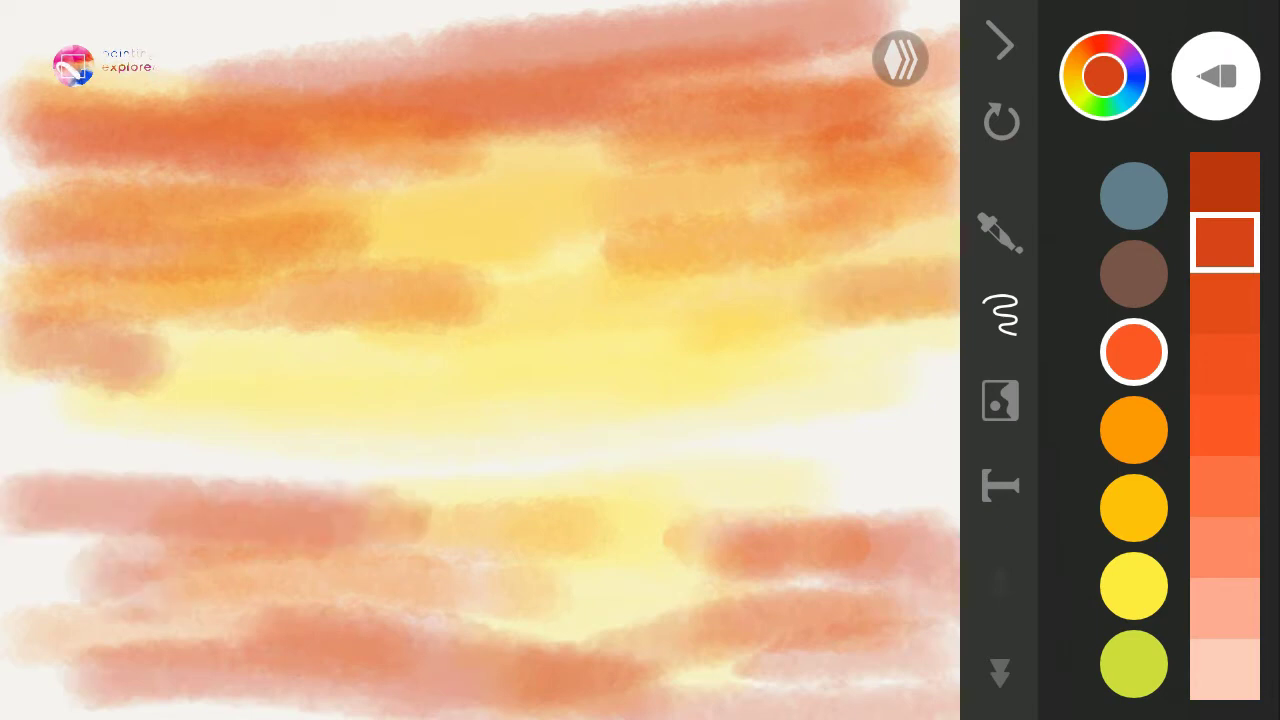
pyautogui.moveTo(30, 575); pyautogui.dragTo(450, 560)
pyautogui.moveTo(180, 160); pyautogui.dragTo(20, 220)
# - Paint dark red streaks across the upper sky with the darkest red shade
pyautogui.click(1224, 182)
pyautogui.moveTo(750, 210); pyautogui.dragTo(955, 205)
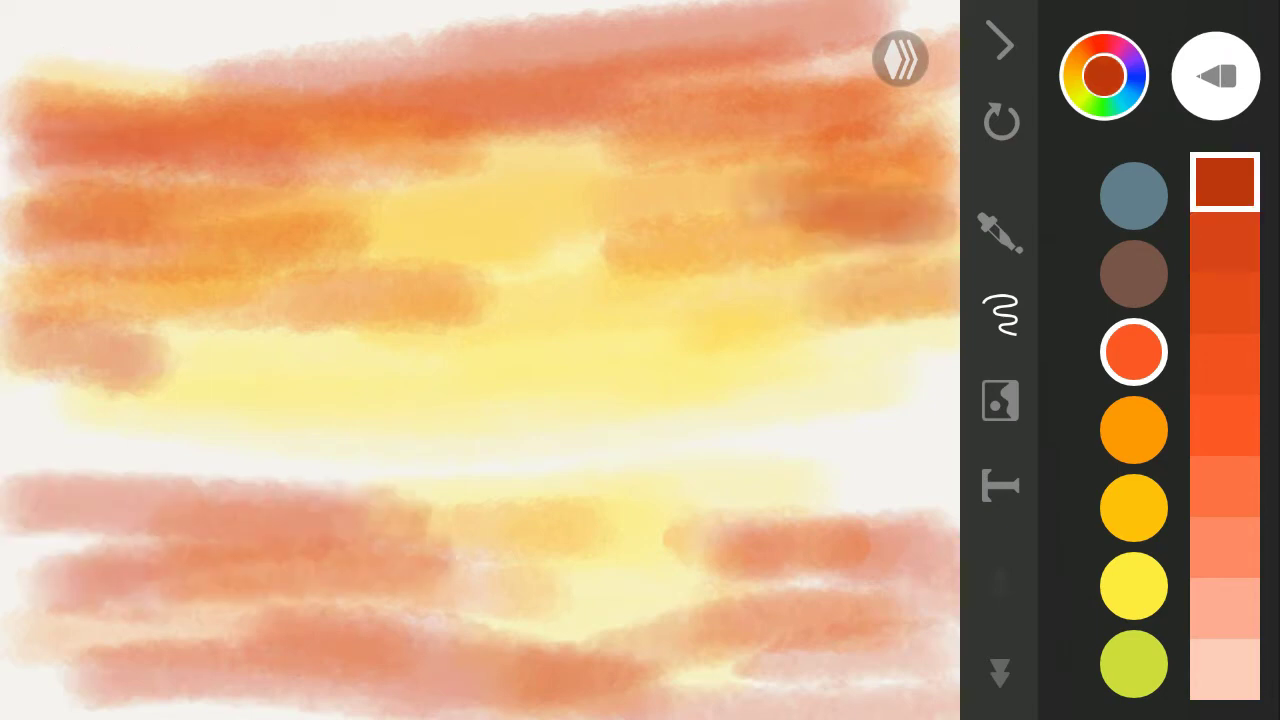
pyautogui.moveTo(950, 70); pyautogui.dragTo(520, 55)
pyautogui.moveTo(530, 130); pyautogui.dragTo(10, 140)
pyautogui.moveTo(100, 200); pyautogui.dragTo(10, 230)
pyautogui.moveTo(350, 75); pyautogui.dragTo(75, 80)
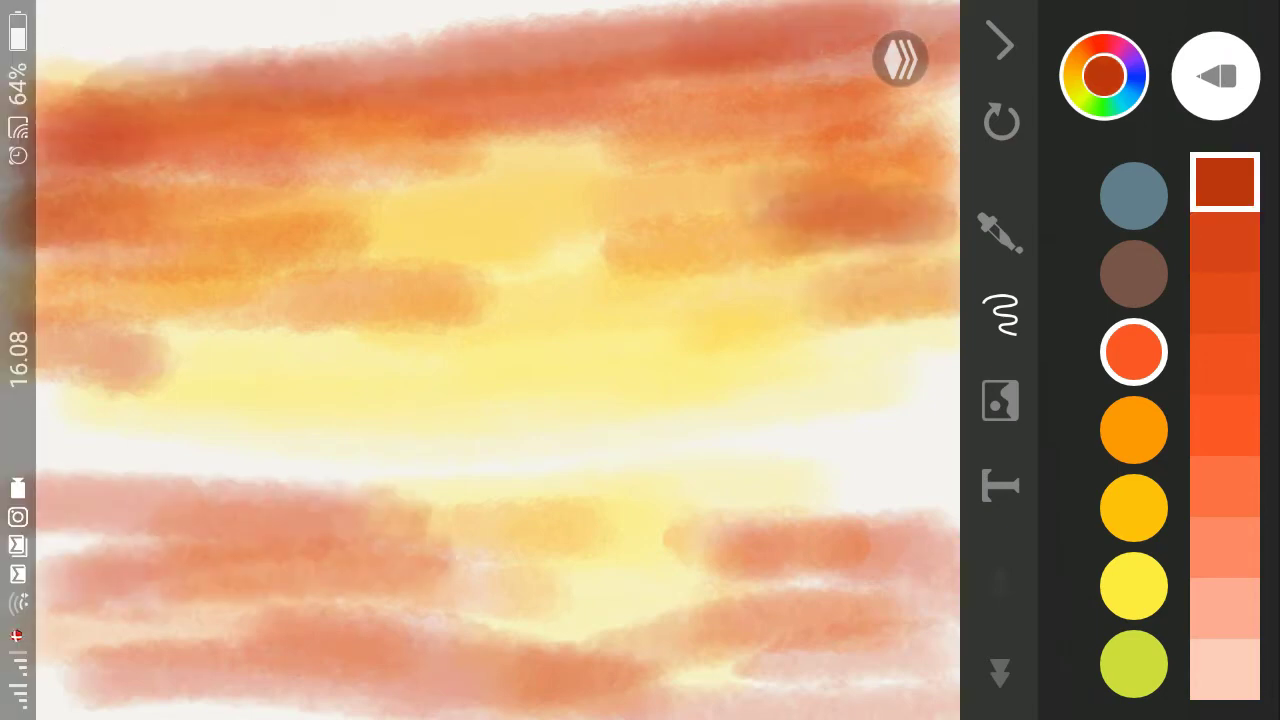
pyautogui.moveTo(1133, 590); pyautogui.dragTo(1133, 200)
pyautogui.click(1133, 585)
# - Pick a mid-purple shade and paint purple streaks along the top edge
pyautogui.click(1133, 507)
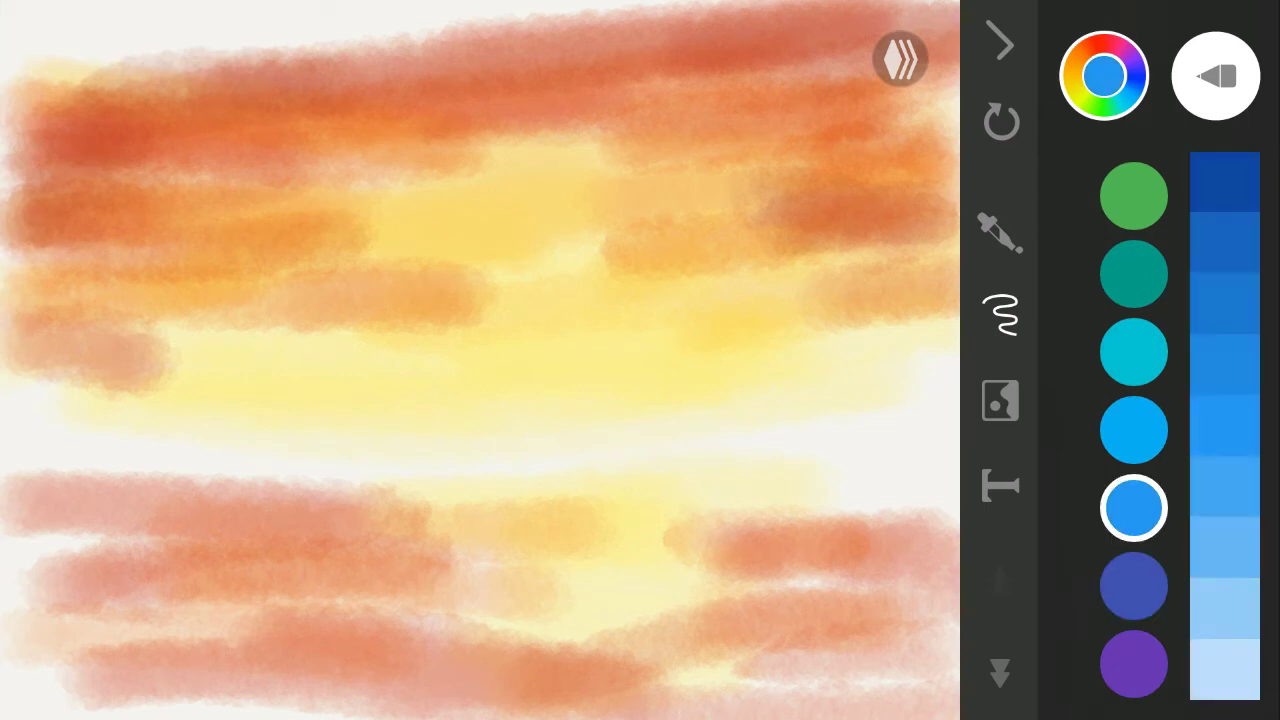
pyautogui.moveTo(1133, 600); pyautogui.dragTo(1133, 460)
pyautogui.click(1133, 530)
pyautogui.click(1224, 487)
pyautogui.moveTo(750, 35); pyautogui.dragTo(260, 40)
pyautogui.moveTo(900, 40); pyautogui.dragTo(40, 180)
pyautogui.moveTo(30, 50); pyautogui.dragTo(690, 30)
# - Add purple streaks along the bottom, a lower-middle cloud, a middle band and left edge
pyautogui.moveTo(310, 595); pyautogui.dragTo(30, 600)
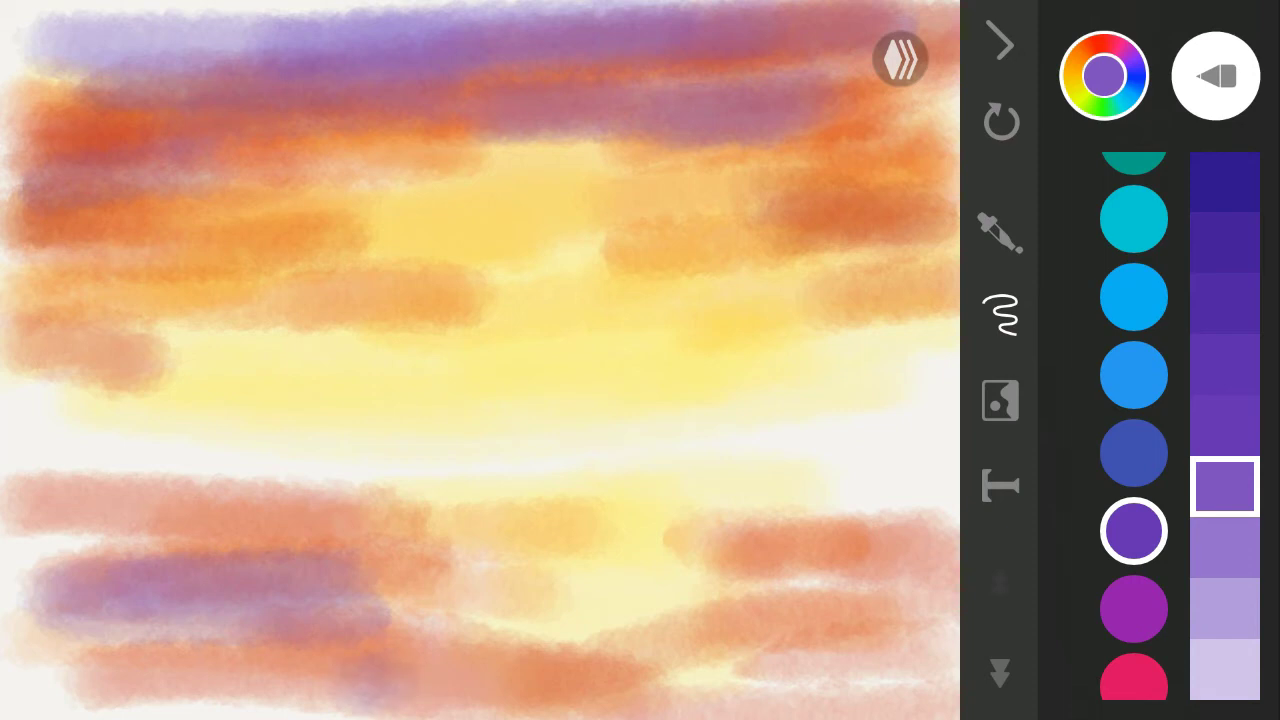
pyautogui.moveTo(400, 680); pyautogui.dragTo(940, 660)
pyautogui.moveTo(280, 650); pyautogui.dragTo(40, 610)
pyautogui.moveTo(70, 530)
pyautogui.mouseDown()
pyautogui.moveTo(380, 475)
pyautogui.moveTo(490, 470)
pyautogui.mouseUp()
pyautogui.moveTo(640, 315); pyautogui.dragTo(100, 350)
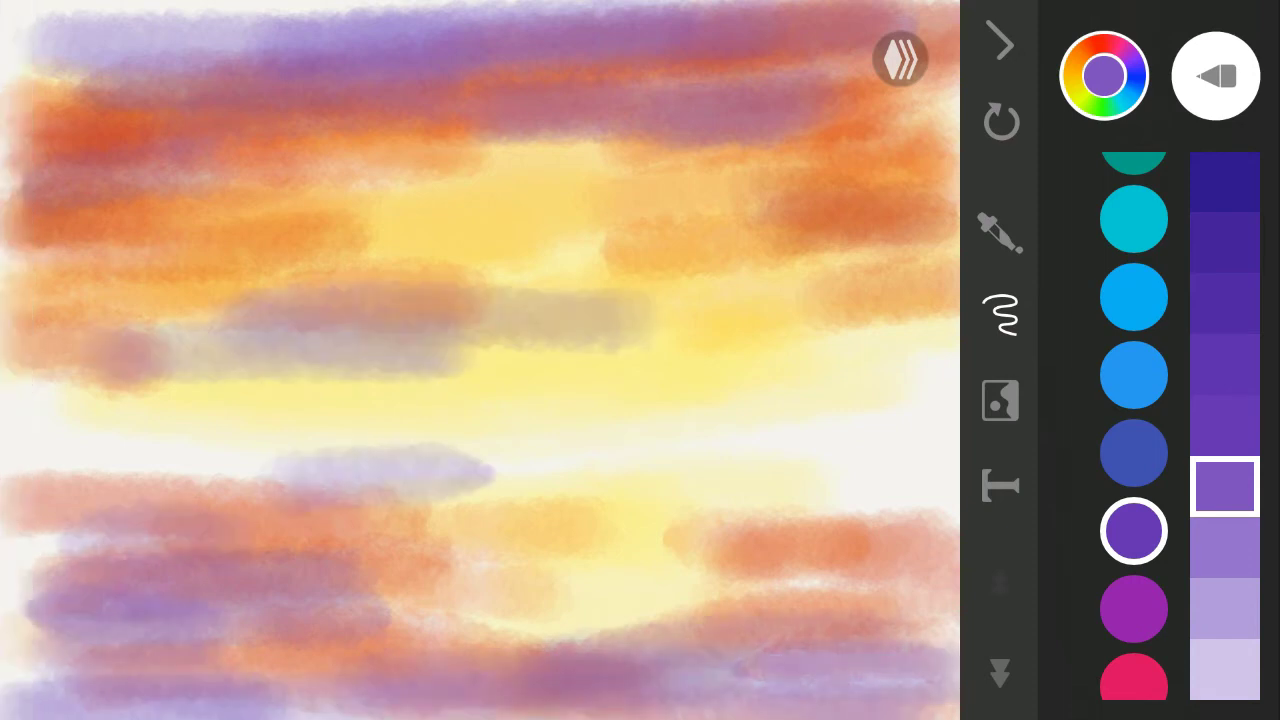
pyautogui.moveTo(190, 235); pyautogui.dragTo(20, 240)
pyautogui.moveTo(100, 350); pyautogui.dragTo(40, 360)
# - With a darker purple, deepen the top band, upper-middle cloud, right side and lower-left cloud
pyautogui.click(1224, 425)
pyautogui.moveTo(700, 40); pyautogui.dragTo(30, 40)
pyautogui.moveTo(410, 210); pyautogui.dragTo(280, 215)
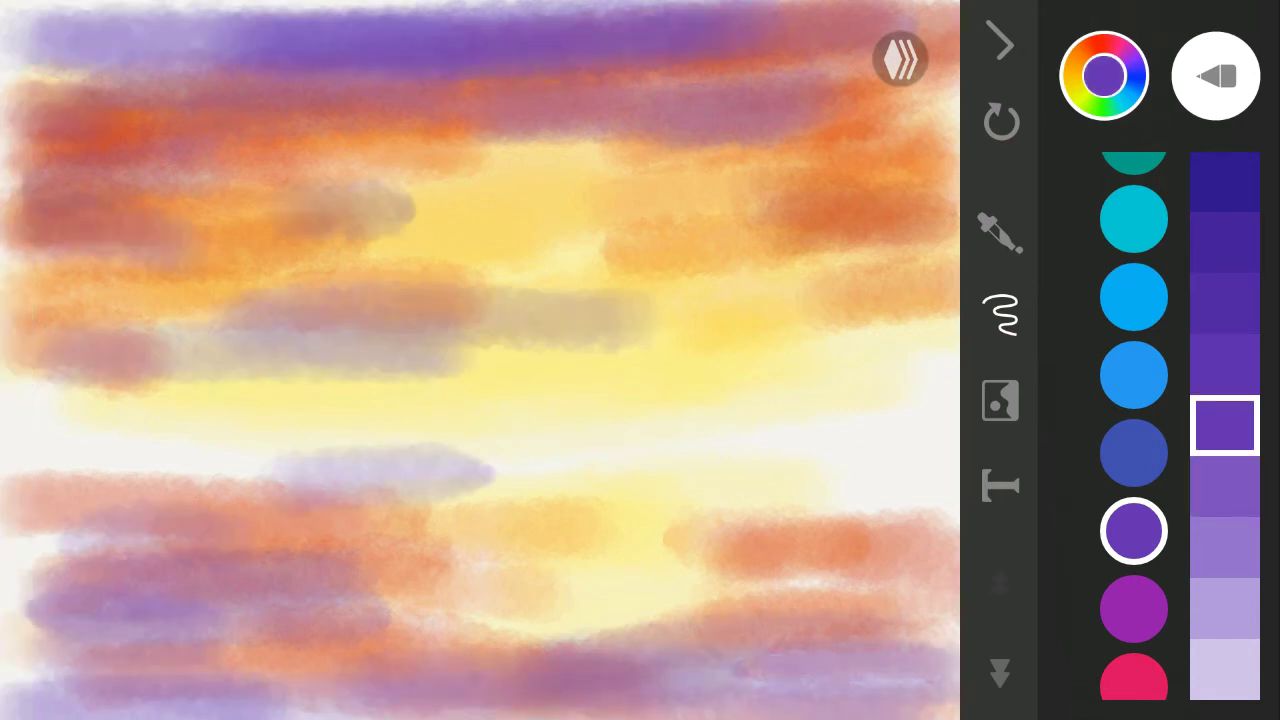
pyautogui.moveTo(930, 200); pyautogui.dragTo(690, 250)
pyautogui.moveTo(480, 475); pyautogui.dragTo(100, 505)
pyautogui.moveTo(300, 650); pyautogui.dragTo(80, 630)
# - Add darker purple along the left edge, bottom-left band and lower right
pyautogui.moveTo(140, 540); pyautogui.dragTo(10, 640)
pyautogui.moveTo(70, 500); pyautogui.dragTo(10, 690)
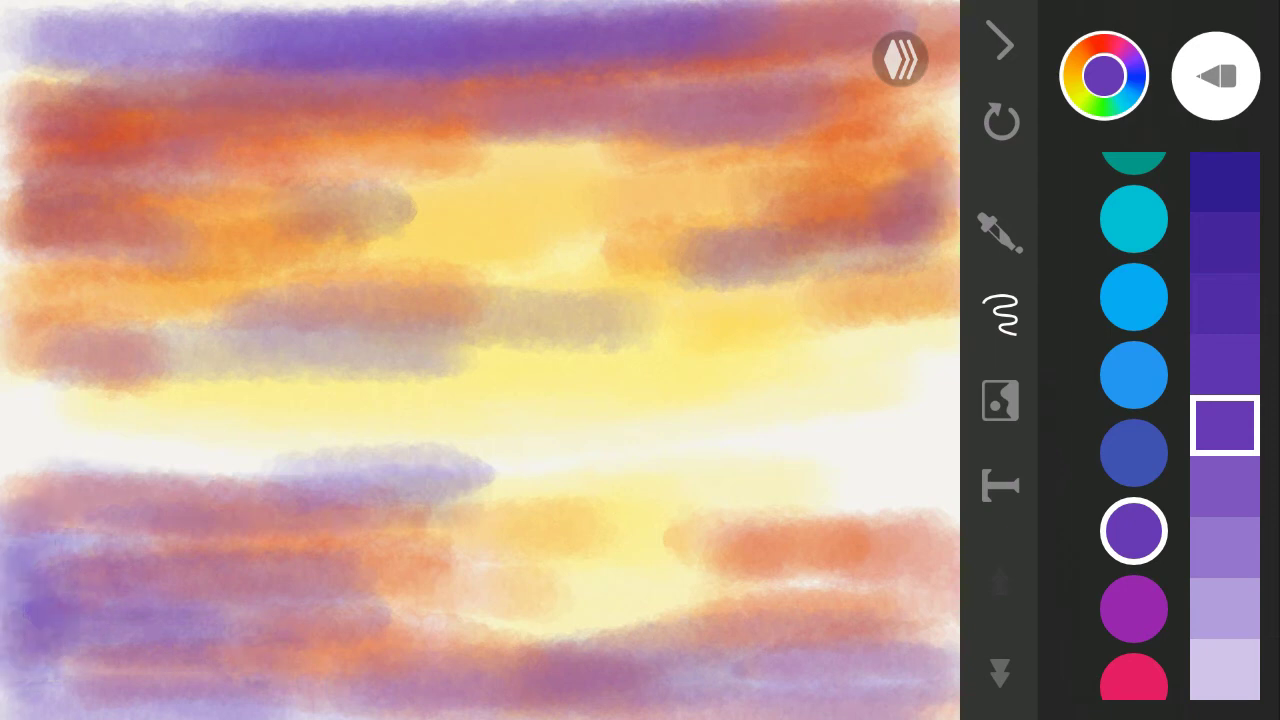
pyautogui.moveTo(280, 680); pyautogui.dragTo(10, 660)
pyautogui.moveTo(950, 640); pyautogui.dragTo(710, 490)
pyautogui.moveTo(200, 330)
pyautogui.mouseDown()
pyautogui.moveTo(10, 340)
pyautogui.moveTo(30, 60)
pyautogui.mouseUp()
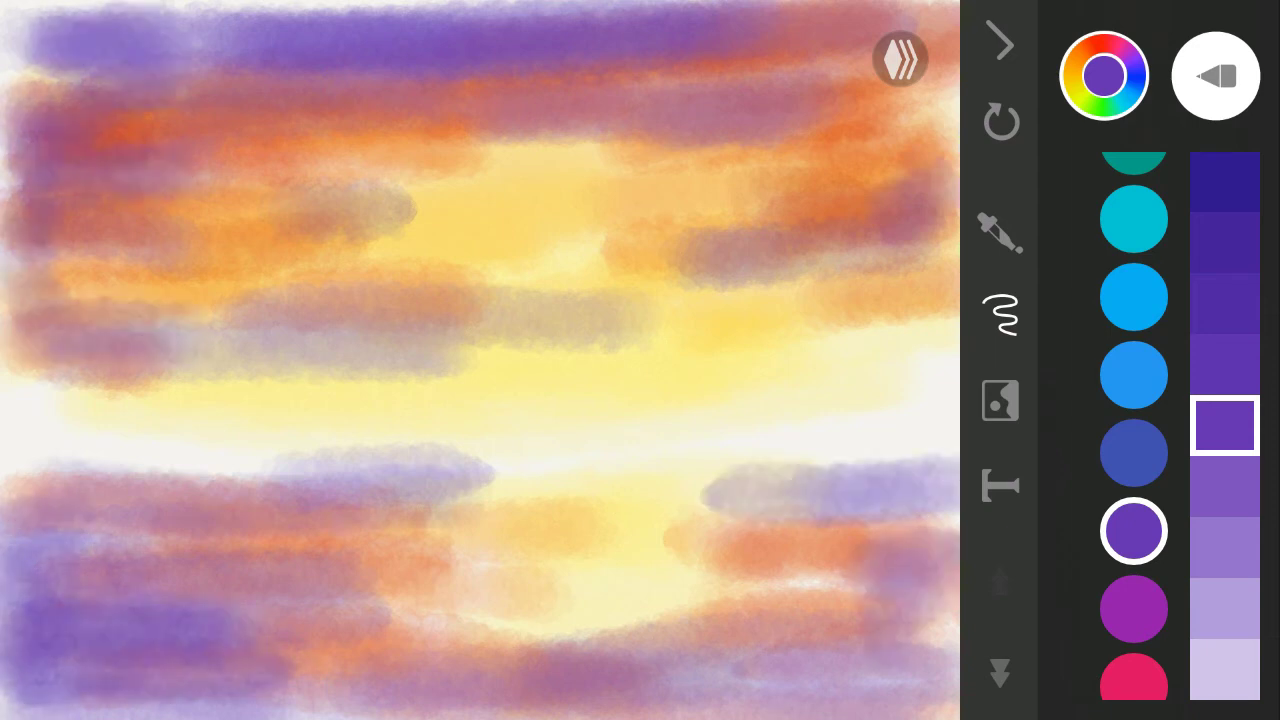
pyautogui.moveTo(90, 255); pyautogui.dragTo(350, 195)
# - Paint dark pink streaks across the upper sky, lower-left band and bottom edge
pyautogui.click(1133, 680)
pyautogui.click(1225, 365)
pyautogui.moveTo(270, 140)
pyautogui.mouseDown()
pyautogui.moveTo(160, 200)
pyautogui.moveTo(20, 30)
pyautogui.mouseUp()
pyautogui.moveTo(350, 130); pyautogui.dragTo(680, 120)
pyautogui.moveTo(440, 560); pyautogui.dragTo(20, 520)
pyautogui.moveTo(100, 690); pyautogui.dragTo(420, 690)
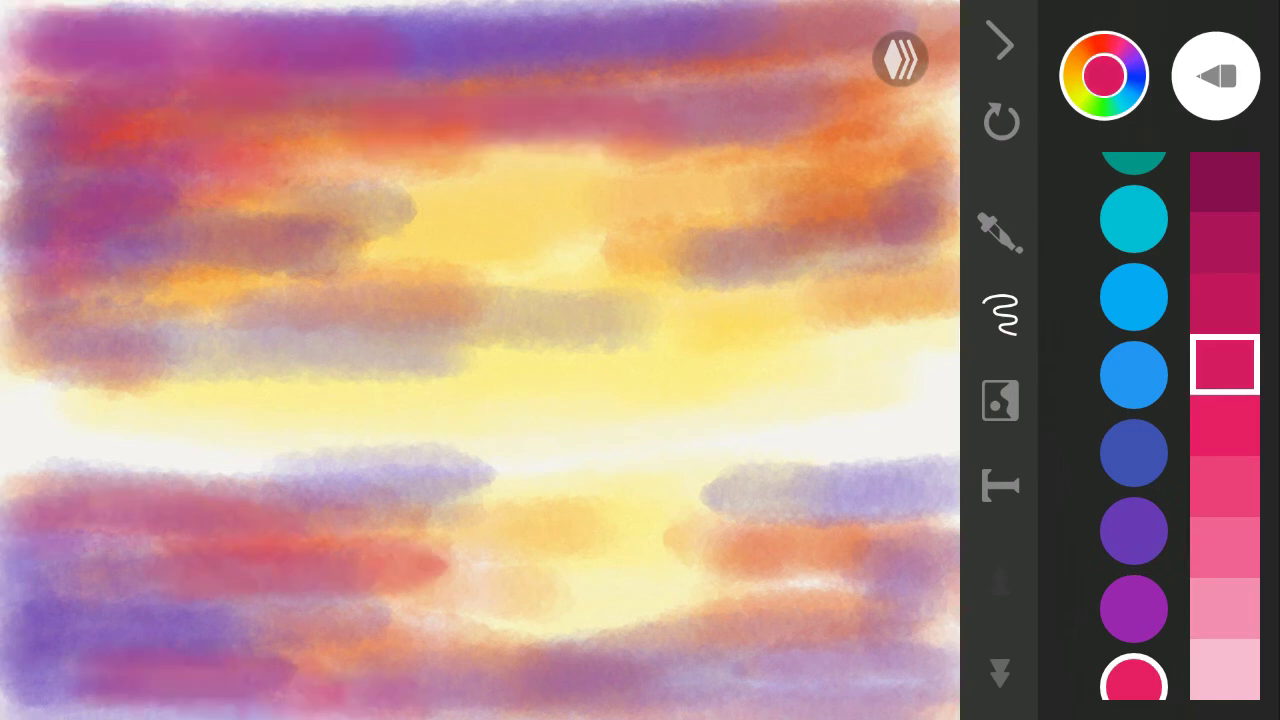
# - Add pink streaks at the lower right and pink-orange streaks on the middle right
pyautogui.moveTo(950, 650); pyautogui.dragTo(845, 660)
pyautogui.moveTo(540, 700); pyautogui.dragTo(420, 705)
pyautogui.moveTo(790, 480); pyautogui.dragTo(625, 470)
pyautogui.moveTo(660, 320); pyautogui.dragTo(900, 320)
pyautogui.moveTo(1133, 500); pyautogui.dragTo(1133, 395)
pyautogui.moveTo(1133, 250)
pyautogui.mouseDown()
pyautogui.moveTo(1133, 600)
pyautogui.moveTo(1133, 560)
pyautogui.mouseUp()
# - Select a light amber shade and soften the purple bands in the upper middle
pyautogui.click(1133, 295)
pyautogui.click(1133, 371)
pyautogui.click(1133, 295)
pyautogui.click(1225, 548)
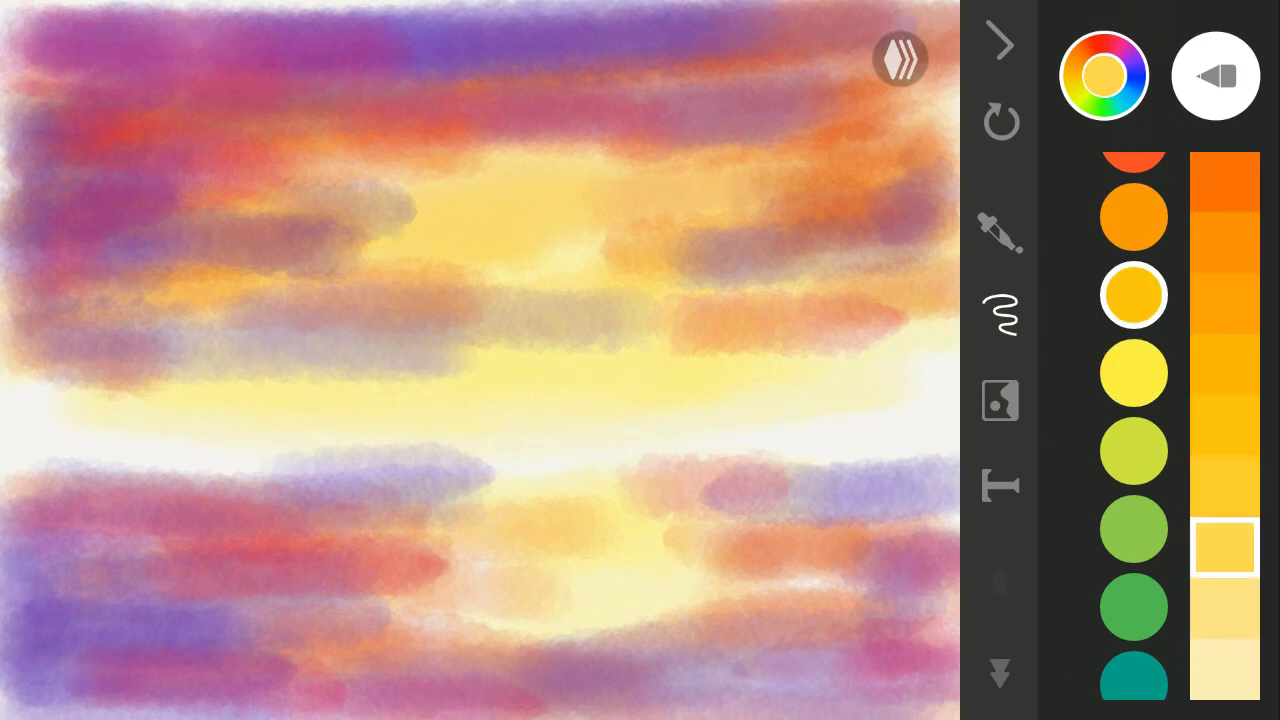
pyautogui.moveTo(260, 265); pyautogui.dragTo(460, 288)
pyautogui.moveTo(400, 200); pyautogui.dragTo(260, 270)
pyautogui.moveTo(360, 255); pyautogui.dragTo(20, 255)
# - Brighten the middle-right, upper, lower-middle and bottom bands with light amber washes
pyautogui.moveTo(700, 265); pyautogui.dragTo(790, 270)
pyautogui.moveTo(810, 305); pyautogui.dragTo(885, 305)
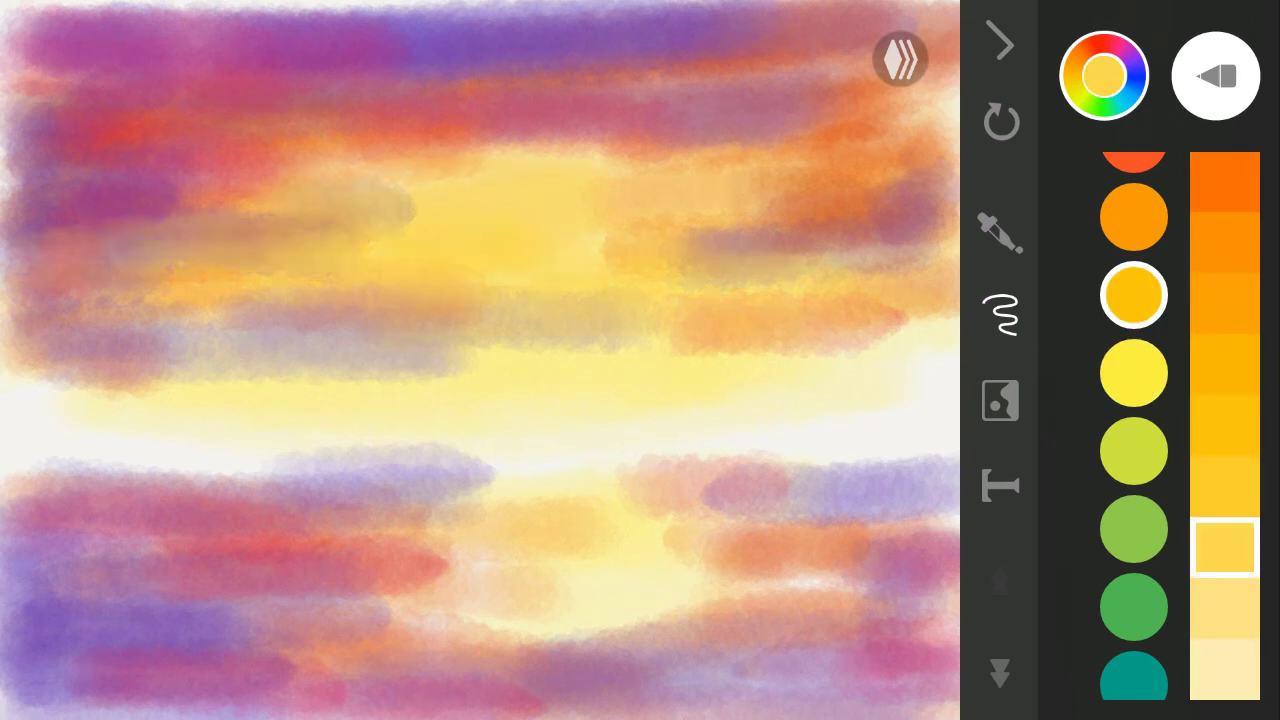
pyautogui.moveTo(450, 335); pyautogui.dragTo(240, 340)
pyautogui.moveTo(850, 120); pyautogui.dragTo(405, 125)
pyautogui.moveTo(340, 100); pyautogui.dragTo(750, 95)
pyautogui.moveTo(180, 195); pyautogui.dragTo(350, 200)
pyautogui.moveTo(450, 490); pyautogui.dragTo(270, 495)
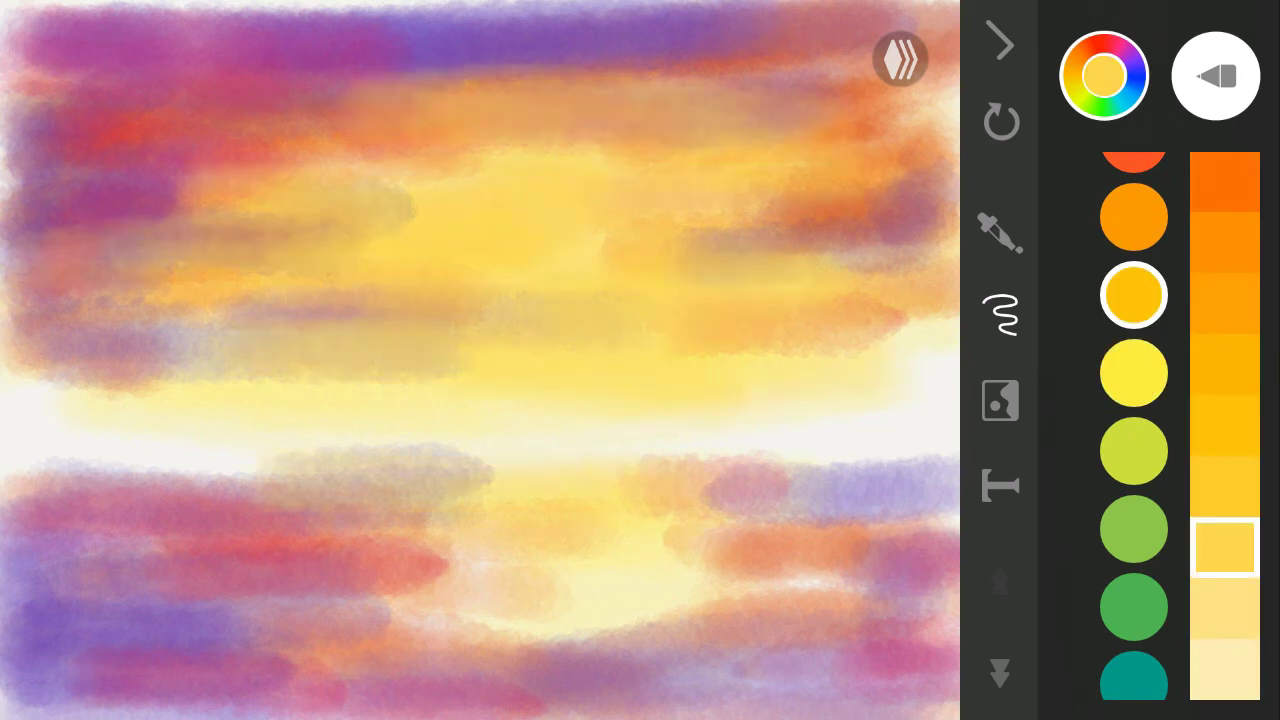
pyautogui.moveTo(245, 550); pyautogui.dragTo(445, 550)
pyautogui.moveTo(460, 675); pyautogui.dragTo(765, 675)
pyautogui.moveTo(1133, 630); pyautogui.dragTo(1133, 160)
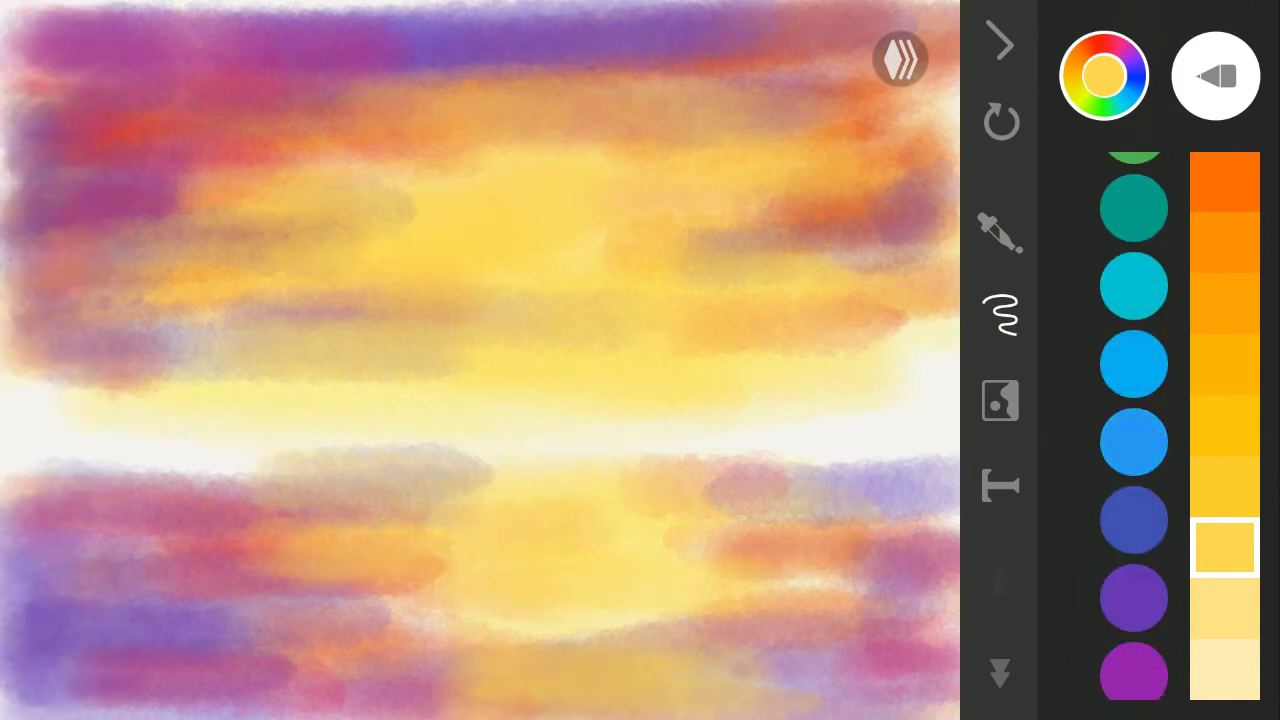
# - Paint translucent cyan streaks across the upper sky, middle-right and lower bands
pyautogui.click(1133, 285)
pyautogui.moveTo(100, 195); pyautogui.dragTo(595, 175)
pyautogui.moveTo(730, 285); pyautogui.dragTo(900, 285)
pyautogui.moveTo(384, 608); pyautogui.dragTo(486, 608)
pyautogui.moveTo(122, 635); pyautogui.dragTo(252, 635)
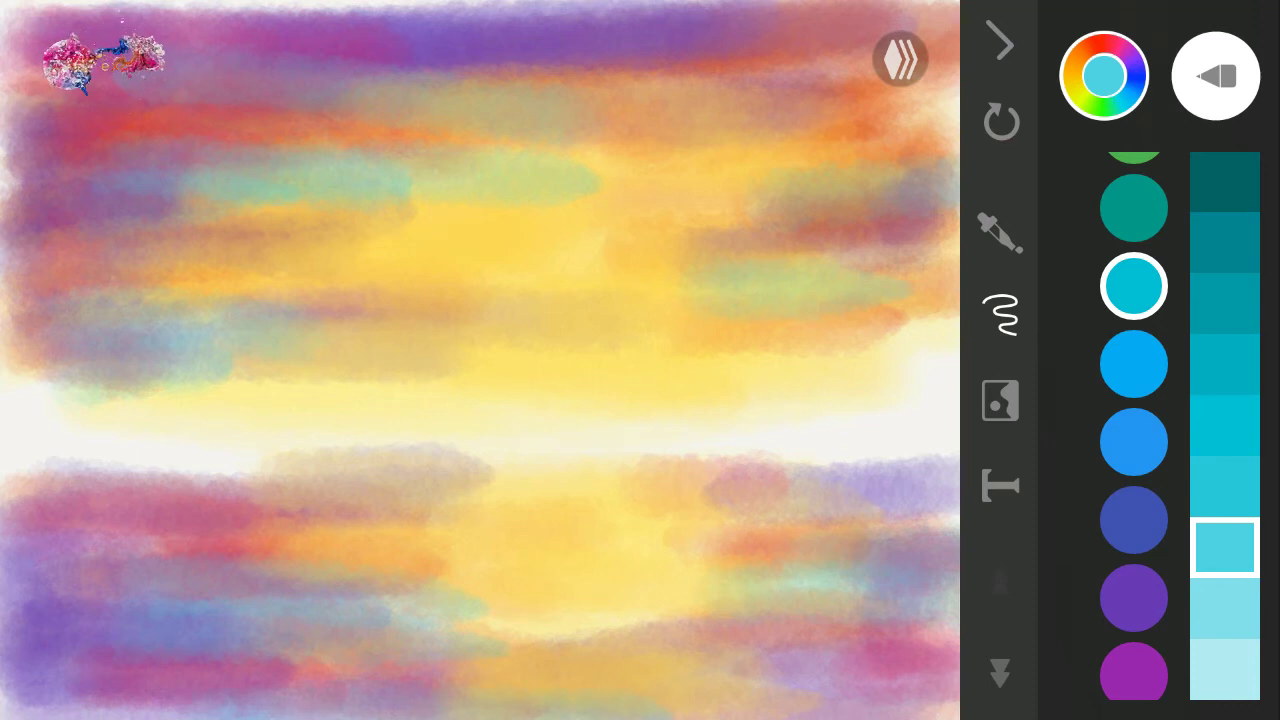
pyautogui.moveTo(462, 624); pyautogui.dragTo(670, 624)
# - Paint light-blue horizontal streaks across the middle band
pyautogui.click(1133, 441)
pyautogui.moveTo(40, 425); pyautogui.dragTo(580, 445)
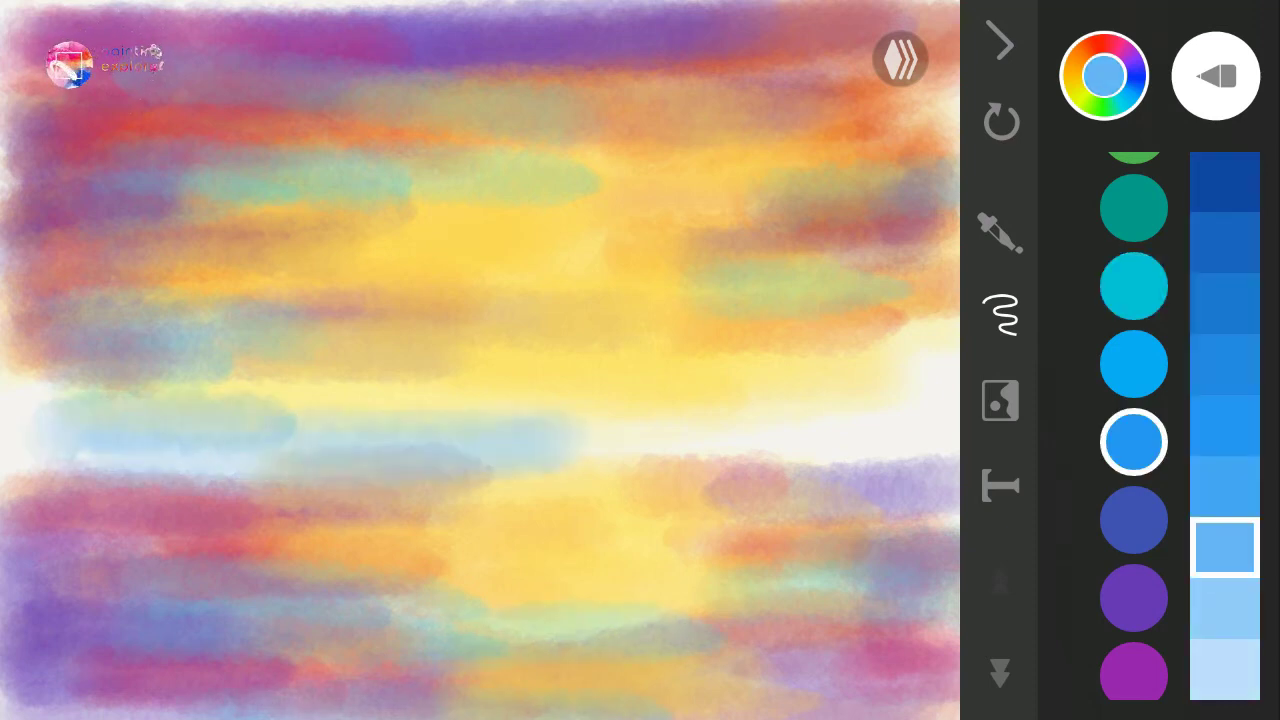
pyautogui.moveTo(450, 430); pyautogui.dragTo(930, 430)
pyautogui.moveTo(790, 400); pyautogui.dragTo(950, 410)
pyautogui.moveTo(110, 440); pyautogui.dragTo(320, 445)
# - Add light-green strokes to the middle band, including a long stroke on the left
pyautogui.moveTo(1133, 300); pyautogui.dragTo(1133, 470)
pyautogui.click(1133, 322)
pyautogui.click(1225, 548)
pyautogui.moveTo(930, 375)
pyautogui.mouseDown()
pyautogui.moveTo(450, 440)
pyautogui.moveTo(900, 380)
pyautogui.mouseUp()
pyautogui.click(1133, 478)
pyautogui.click(1225, 365)
pyautogui.click(1133, 322)
pyautogui.moveTo(30, 440); pyautogui.dragTo(630, 445)
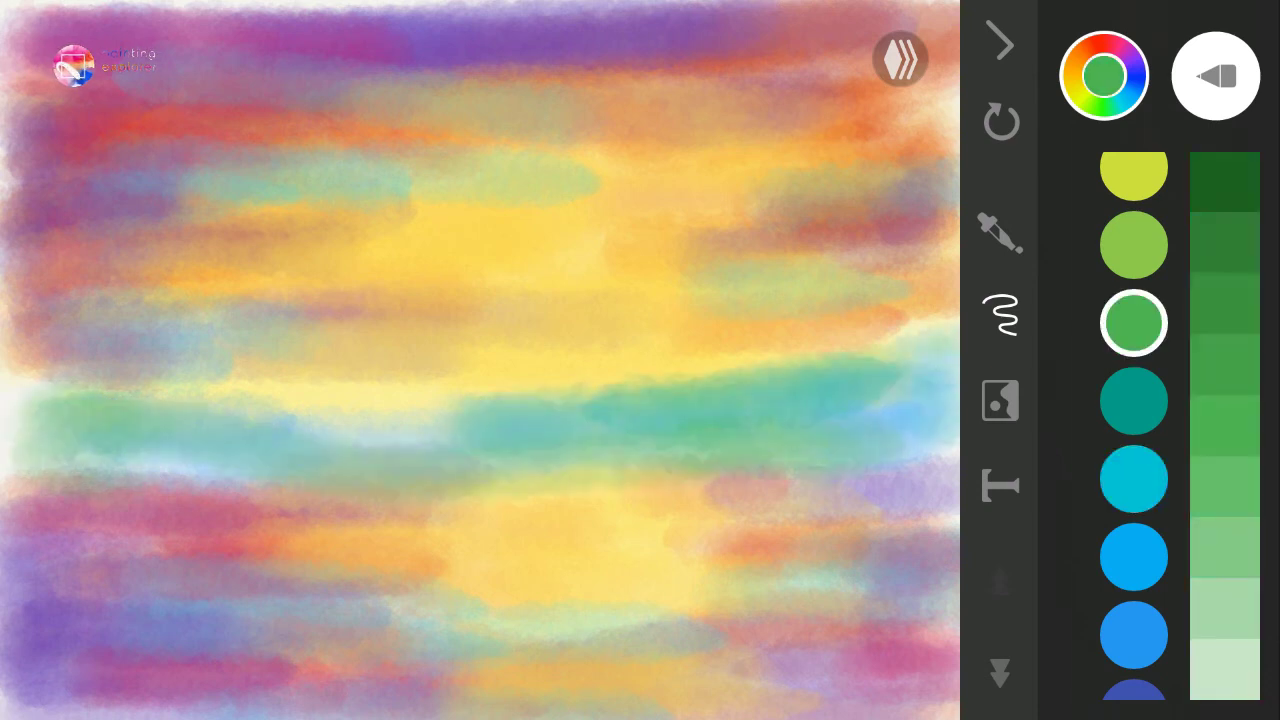
# - Brighten both sides of the teal band with cyan, then lay a blue stroke along it
pyautogui.click(1133, 478)
pyautogui.moveTo(540, 440); pyautogui.dragTo(890, 390)
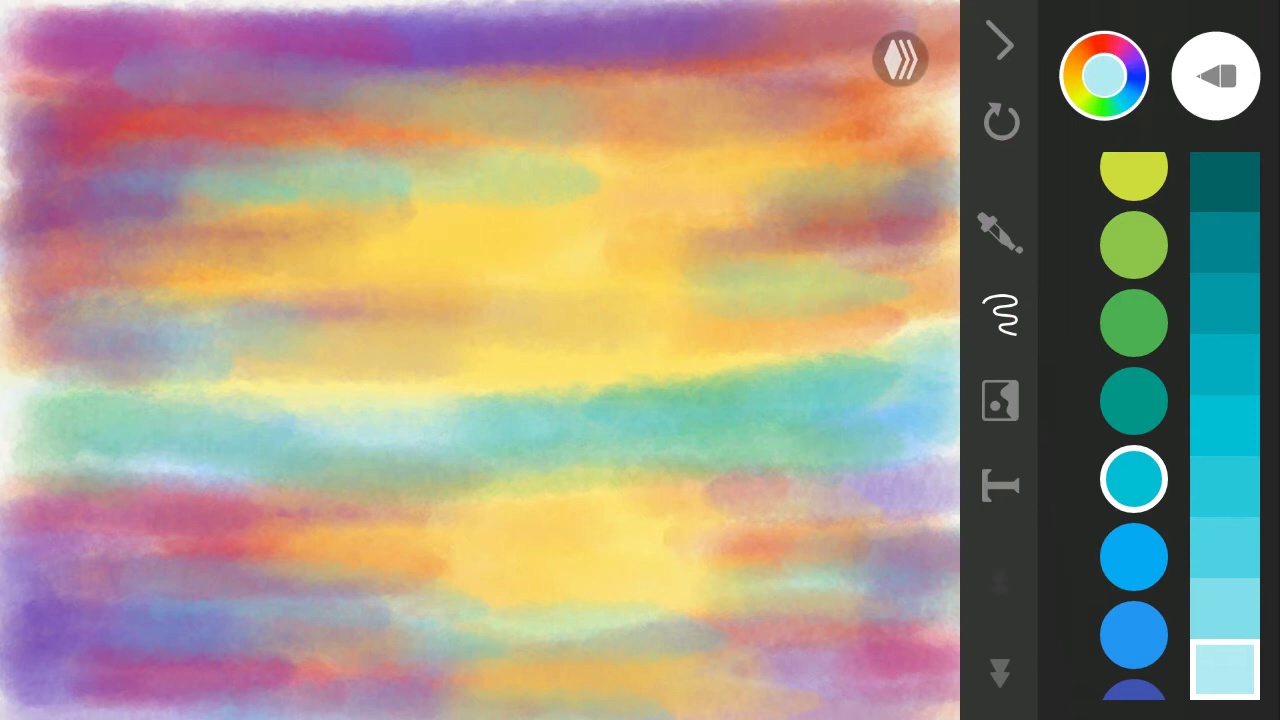
pyautogui.moveTo(565, 445)
pyautogui.mouseDown()
pyautogui.moveTo(150, 440)
pyautogui.moveTo(380, 450)
pyautogui.mouseUp()
pyautogui.click(1133, 400)
pyautogui.moveTo(1133, 560); pyautogui.dragTo(1133, 398)
pyautogui.click(1133, 473)
pyautogui.moveTo(120, 450); pyautogui.dragTo(380, 452)
pyautogui.moveTo(10, 460); pyautogui.dragTo(750, 442)
# - Pick the lightest blue, check the brush size, opacity and brush list, then try yellow, teal and red-orange colours
pyautogui.click(1225, 670)
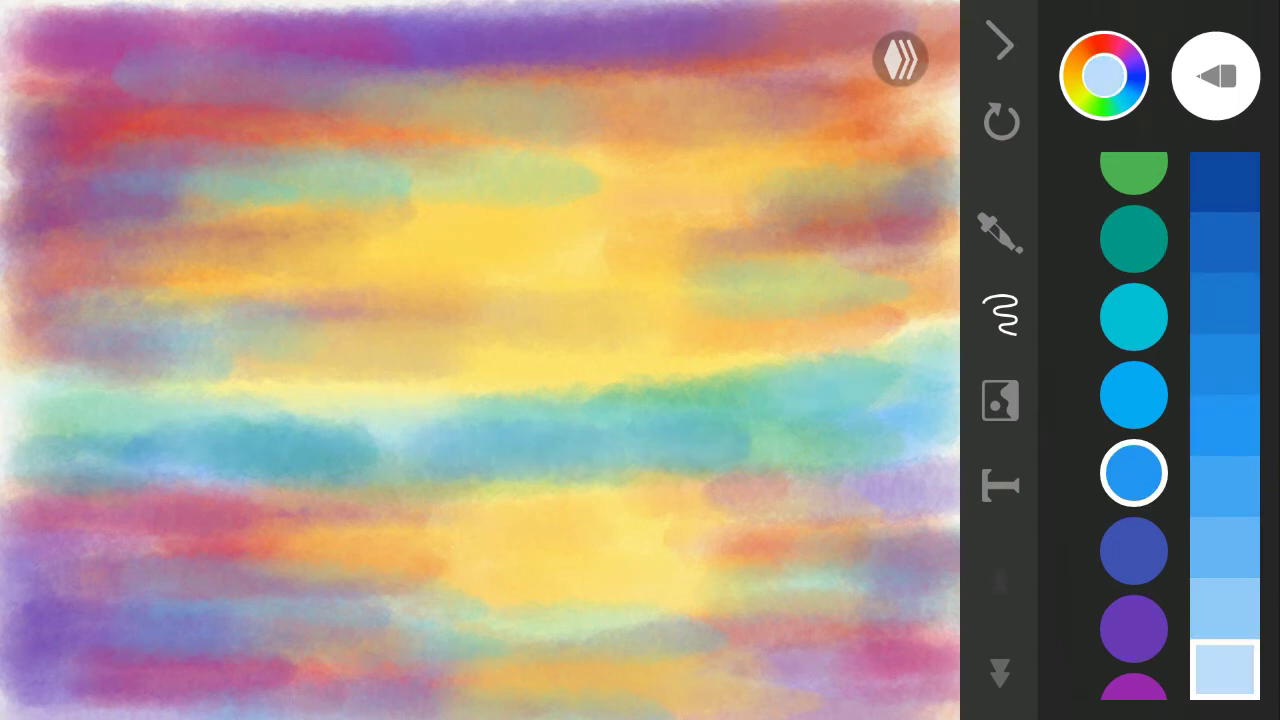
pyautogui.click(1215, 75)
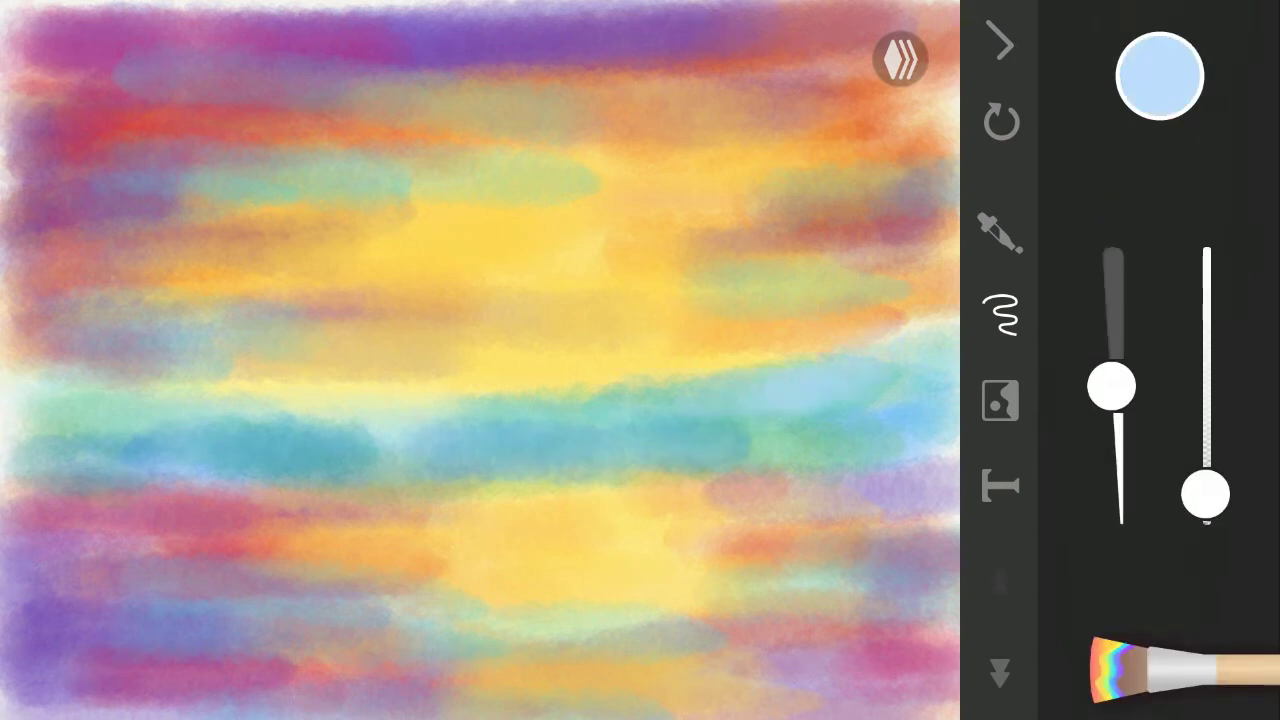
pyautogui.click(1180, 670)
pyautogui.click(1160, 75)
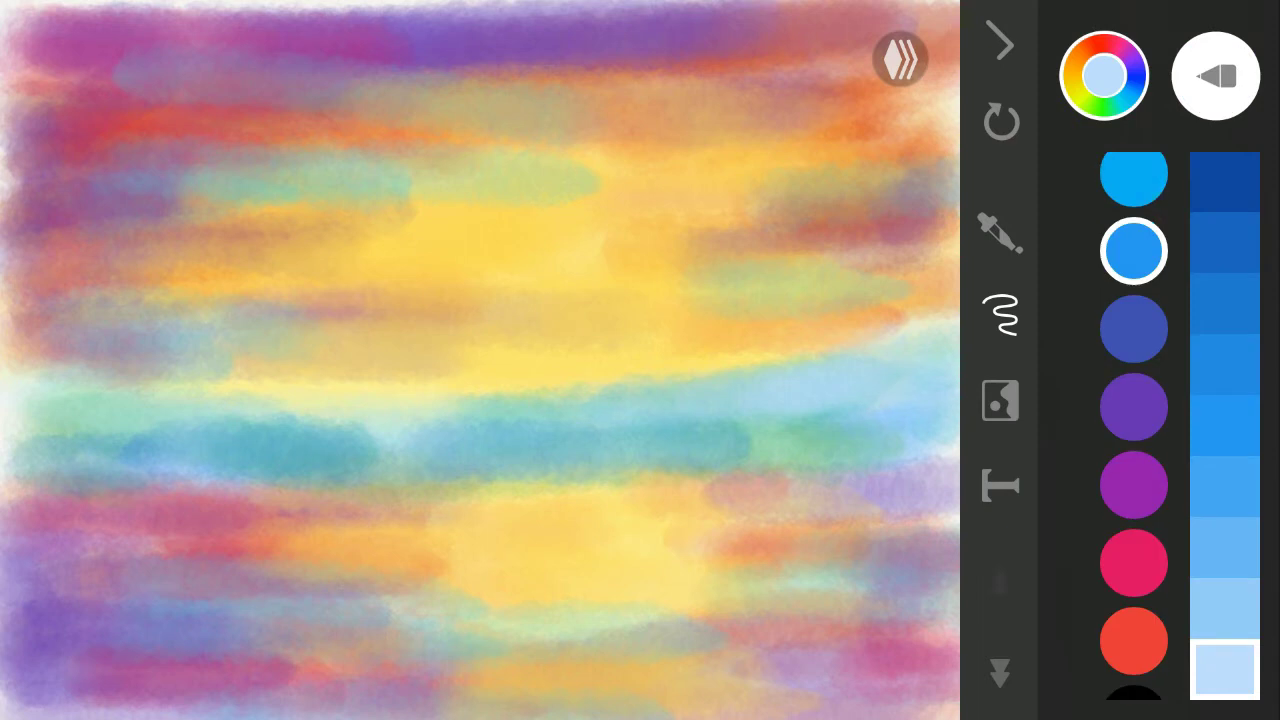
pyautogui.moveTo(1133, 250); pyautogui.dragTo(1133, 650)
pyautogui.click(1133, 343)
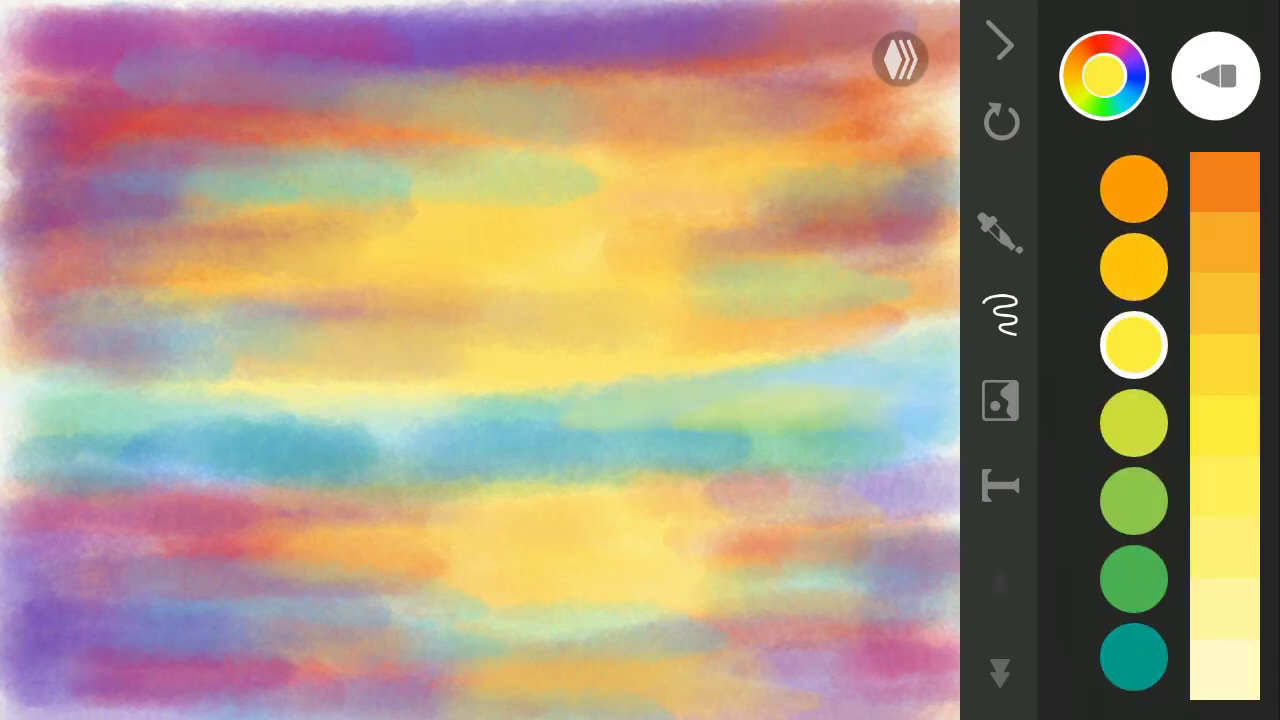
pyautogui.click(1133, 657)
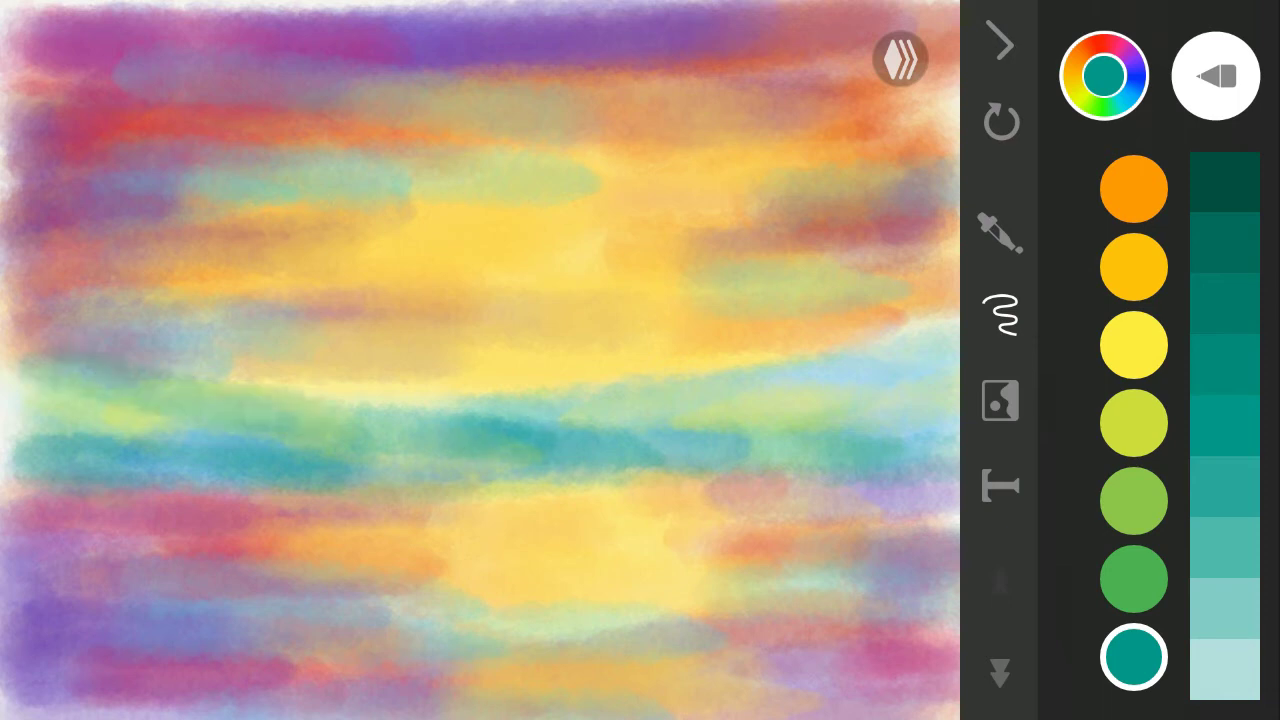
pyautogui.moveTo(1133, 250); pyautogui.dragTo(1133, 492)
pyautogui.click(1133, 352)
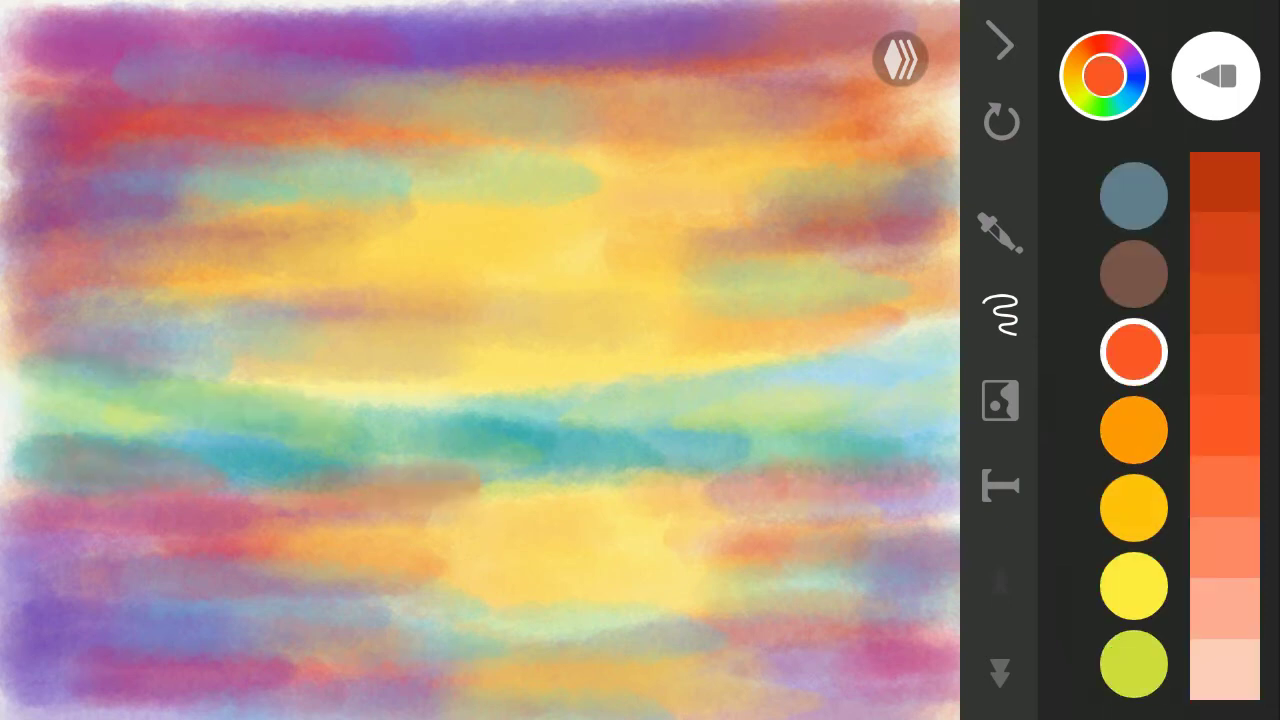
# - Paint yellow-orange over the lower pink band and a lighter yellow stroke on the lower right
pyautogui.click(1133, 585)
pyautogui.moveTo(160, 512); pyautogui.dragTo(318, 510)
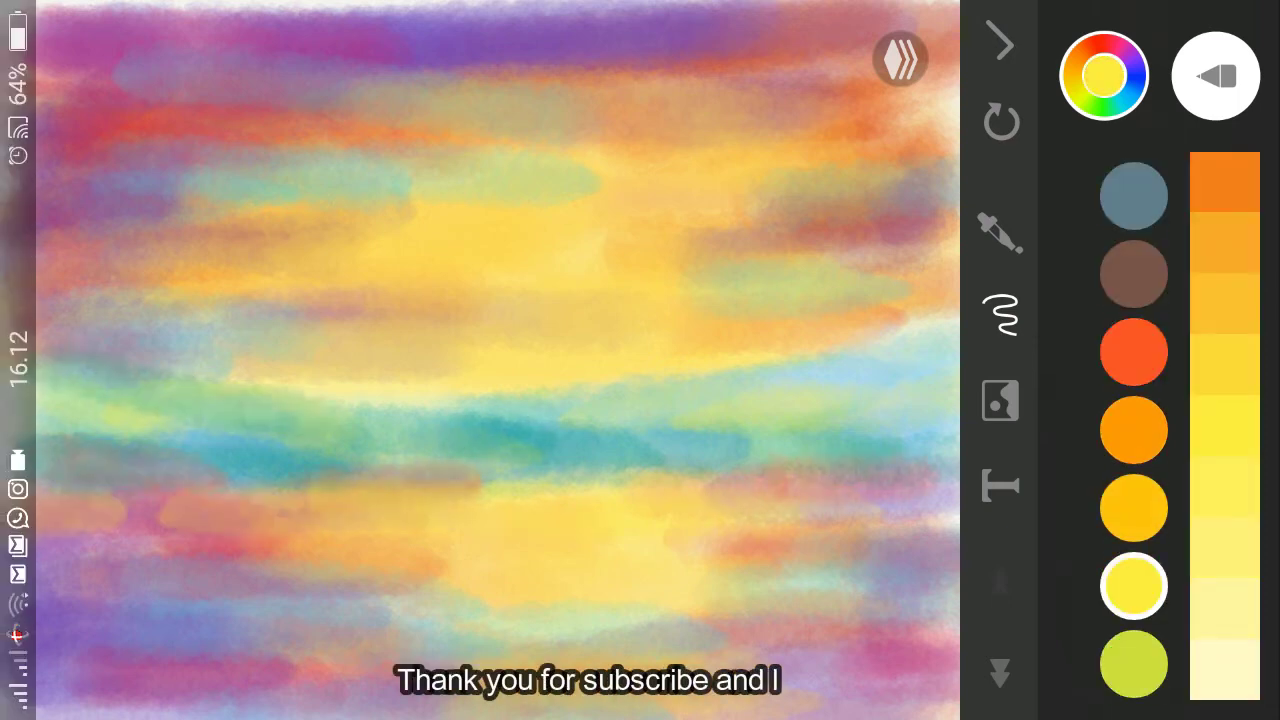
pyautogui.moveTo(690, 485); pyautogui.dragTo(912, 465)
pyautogui.moveTo(1133, 500); pyautogui.dragTo(1133, 370)
pyautogui.click(1133, 535)
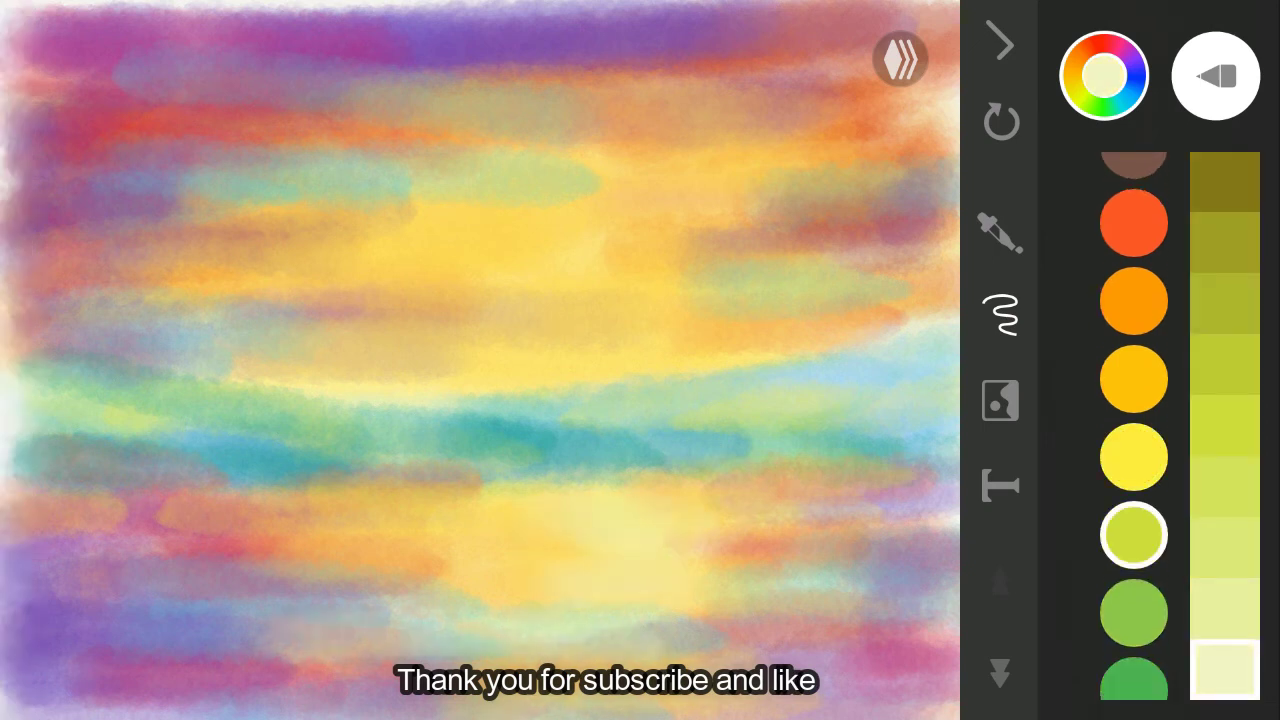
# - Brighten the canvas centre, lower half and bottom edge with pale cream strokes
pyautogui.moveTo(525, 326); pyautogui.dragTo(655, 324)
pyautogui.click(1133, 457)
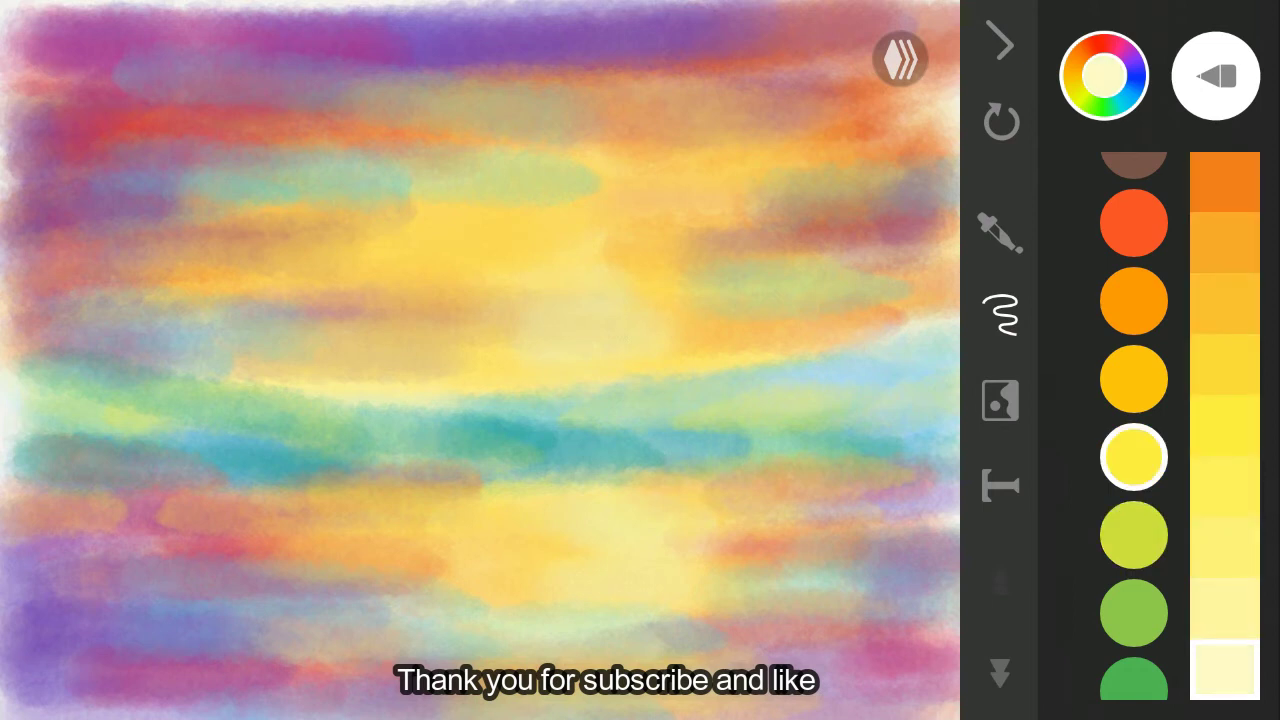
pyautogui.moveTo(605, 265); pyautogui.dragTo(650, 258)
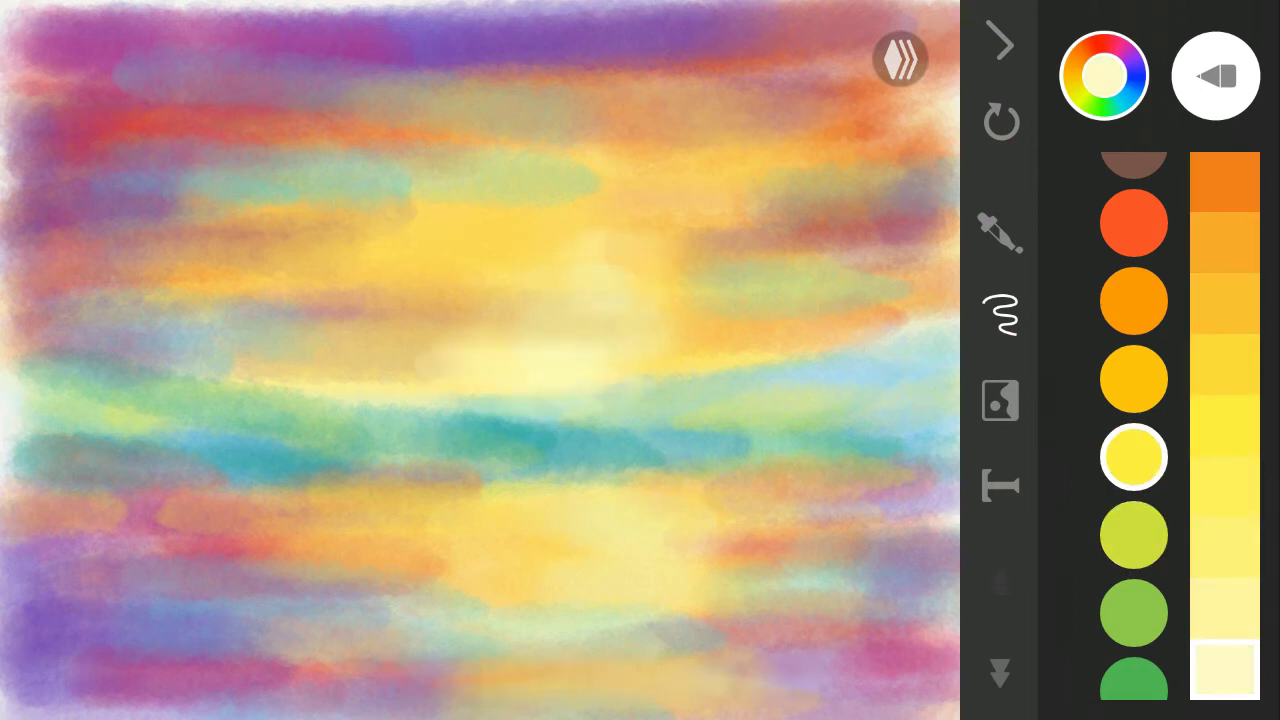
pyautogui.moveTo(495, 298); pyautogui.dragTo(585, 294)
pyautogui.moveTo(670, 335); pyautogui.dragTo(770, 345)
pyautogui.moveTo(390, 315); pyautogui.dragTo(515, 312)
pyautogui.moveTo(605, 243); pyautogui.dragTo(735, 243)
pyautogui.moveTo(436, 470); pyautogui.dragTo(724, 468)
pyautogui.moveTo(674, 555); pyautogui.dragTo(804, 555)
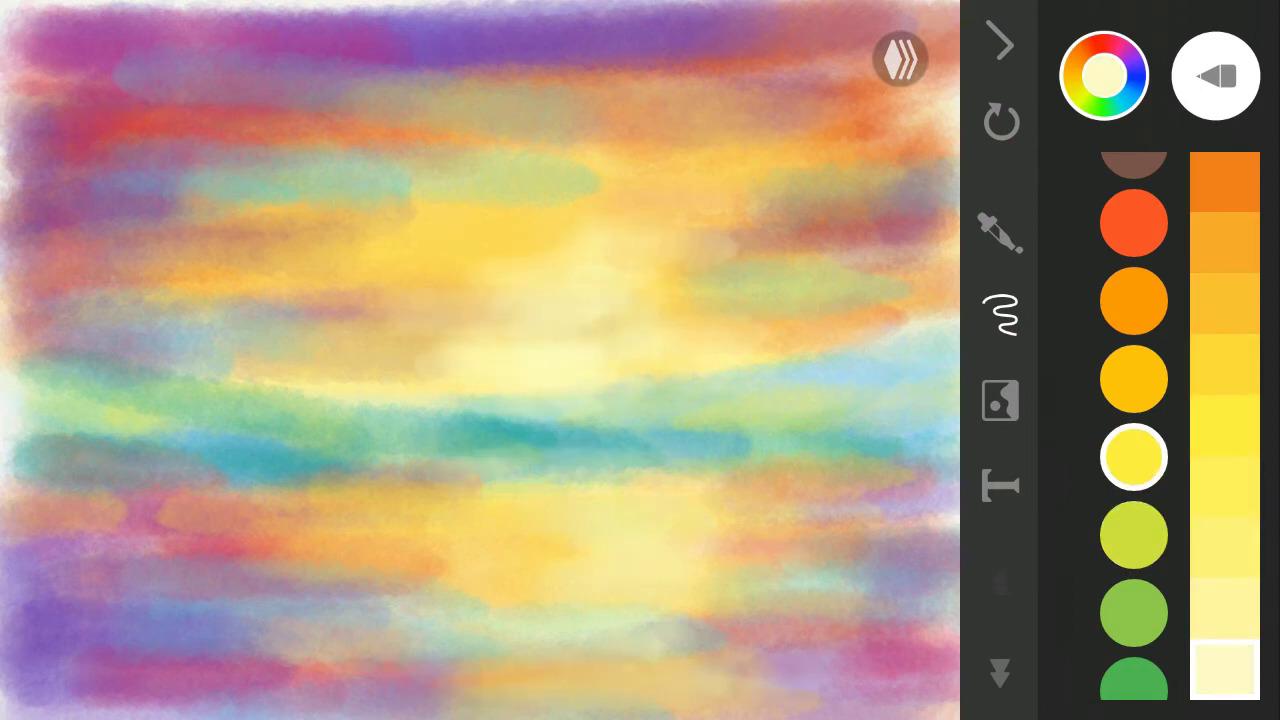
pyautogui.moveTo(168, 488); pyautogui.dragTo(470, 490)
pyautogui.moveTo(462, 703); pyautogui.dragTo(728, 703)
# - Paint a mid-orange stroke near the bottom, then try red-orange and light-orange shades
pyautogui.click(1133, 300)
pyautogui.click(1224, 425)
pyautogui.moveTo(400, 610); pyautogui.dragTo(585, 610)
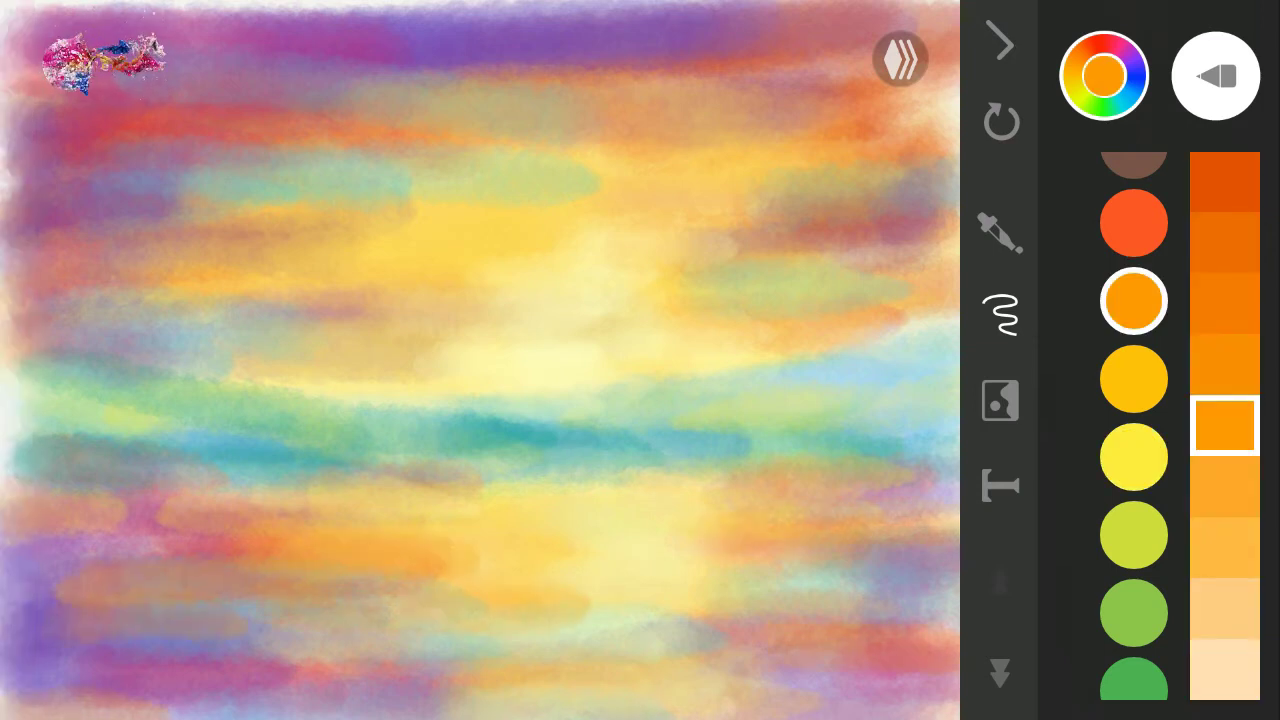
pyautogui.click(1133, 222)
pyautogui.click(1224, 364)
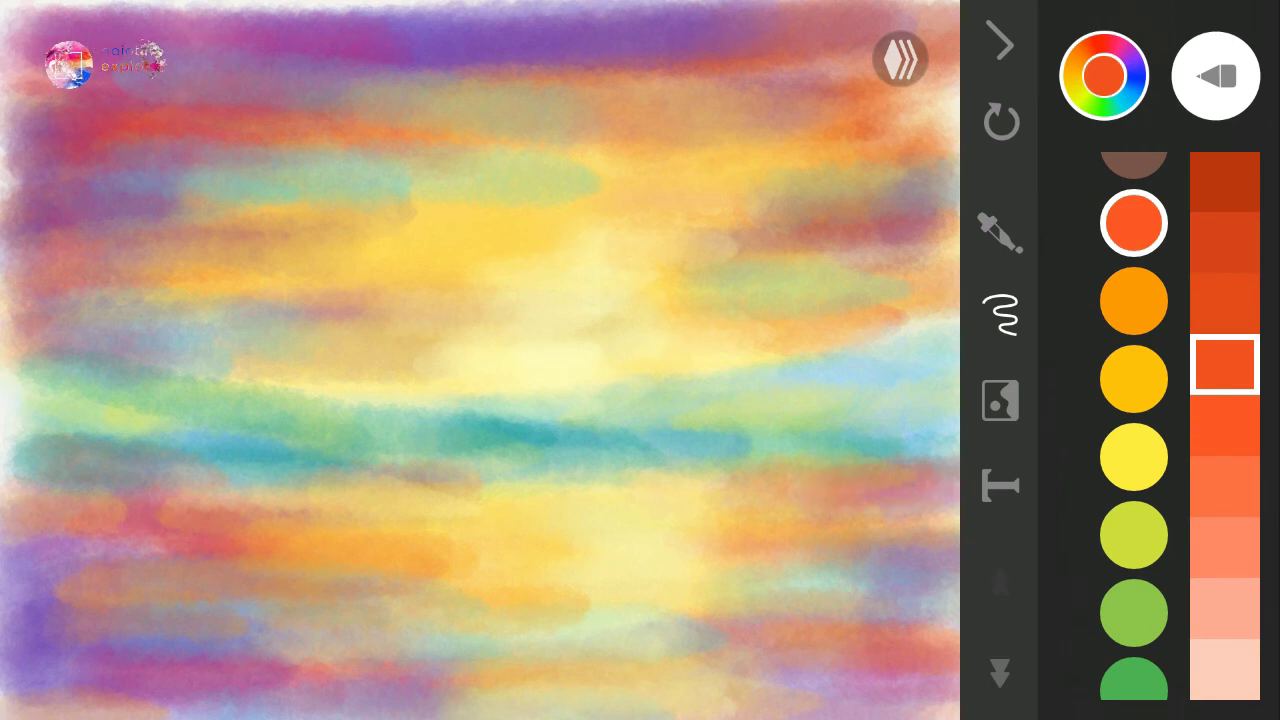
pyautogui.click(1133, 457)
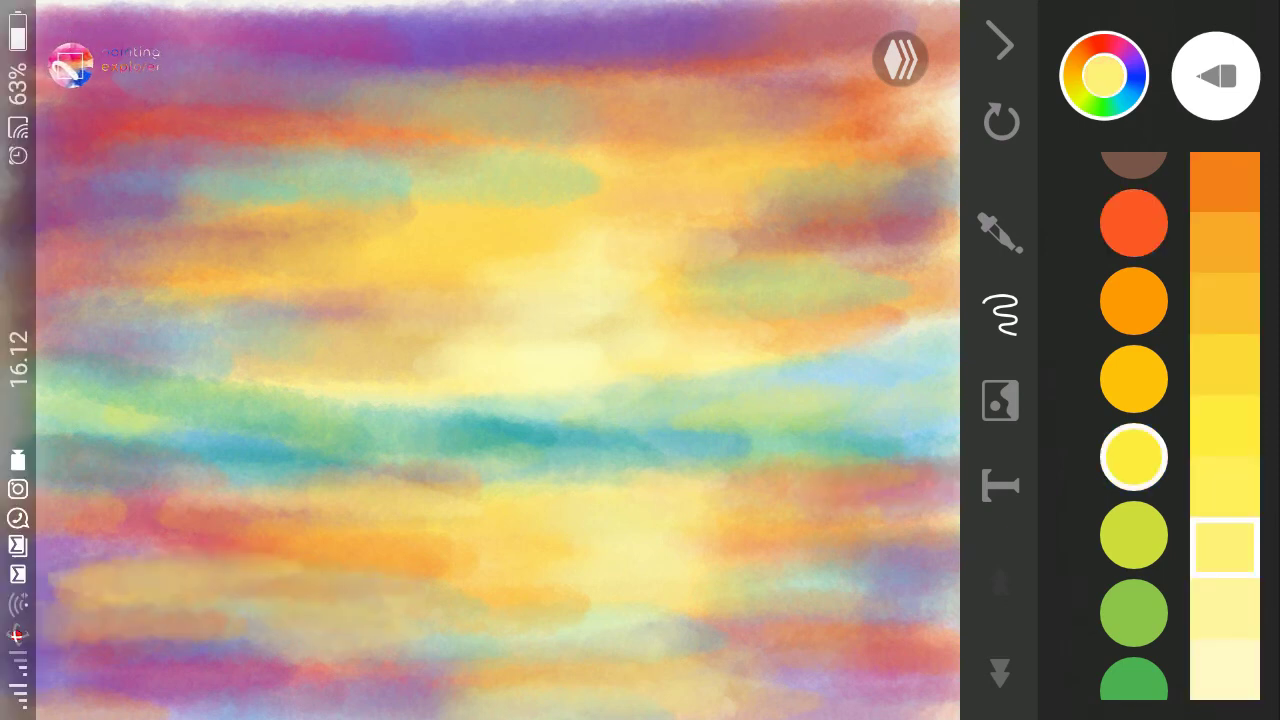
pyautogui.click(1224, 242)
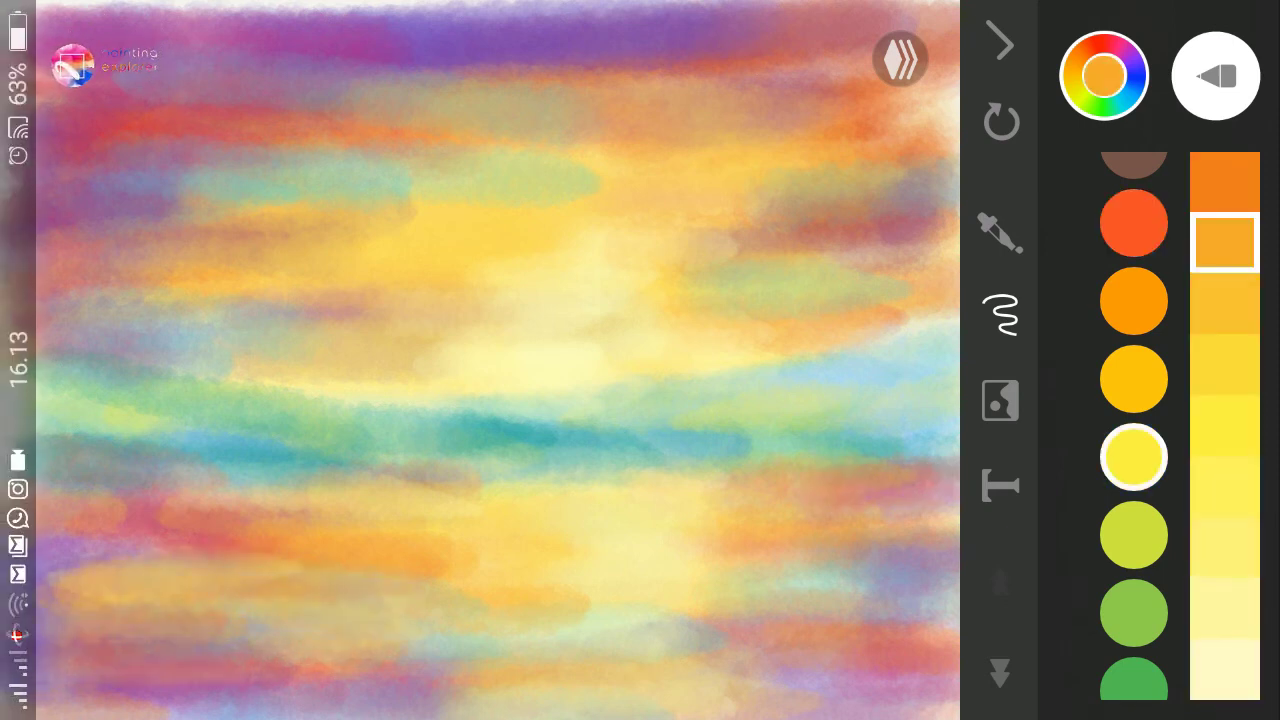
# - Paint green strokes on the left of the water band, then pick a pale yellow shade
pyautogui.click(1134, 682)
pyautogui.moveTo(185, 395)
pyautogui.mouseDown()
pyautogui.moveTo(25, 445)
pyautogui.moveTo(500, 470)
pyautogui.mouseUp()
pyautogui.click(1134, 378)
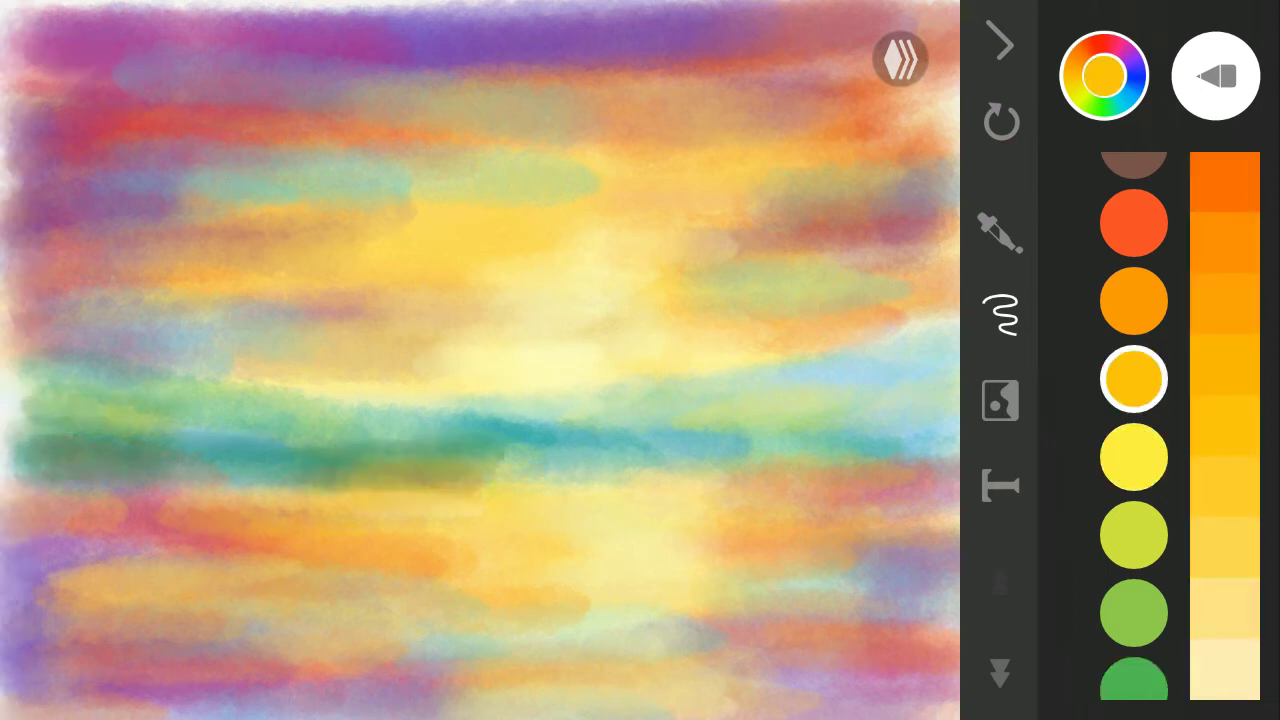
pyautogui.click(1134, 456)
pyautogui.click(1225, 607)
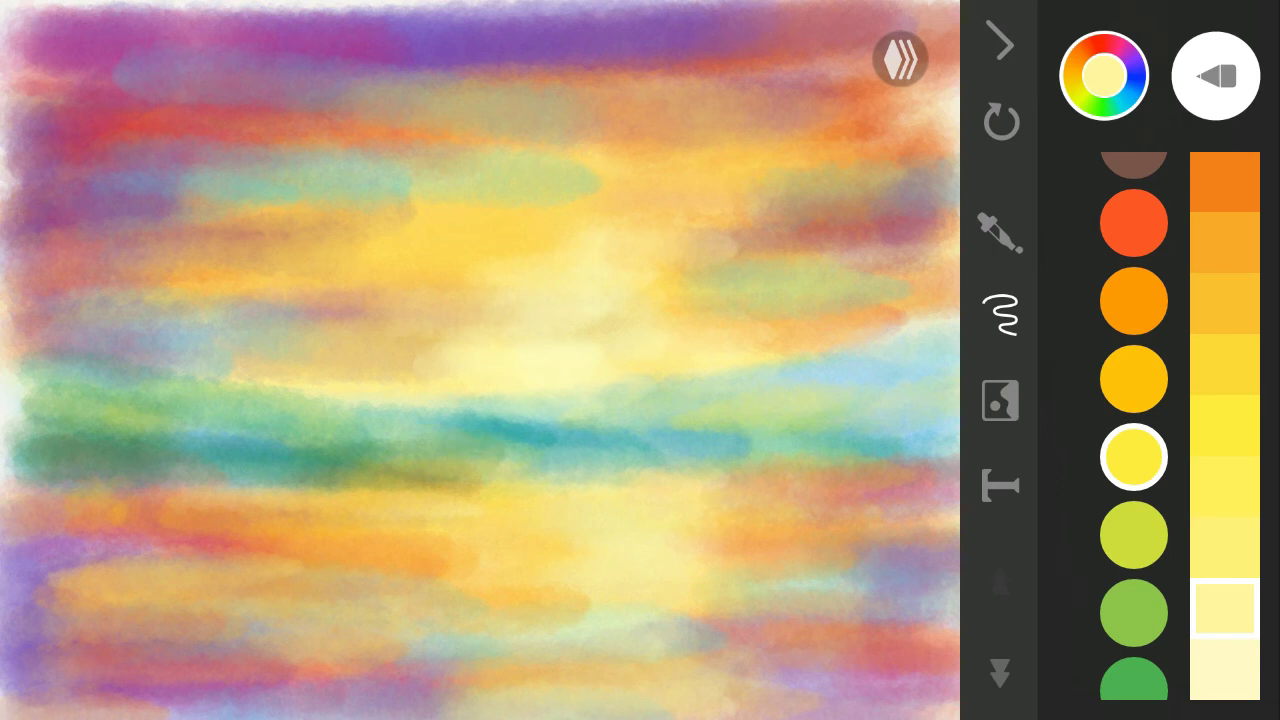
# - Paint a dark green stroke on the left band and a medium-green patch at lower left
pyautogui.click(1134, 682)
pyautogui.click(1225, 182)
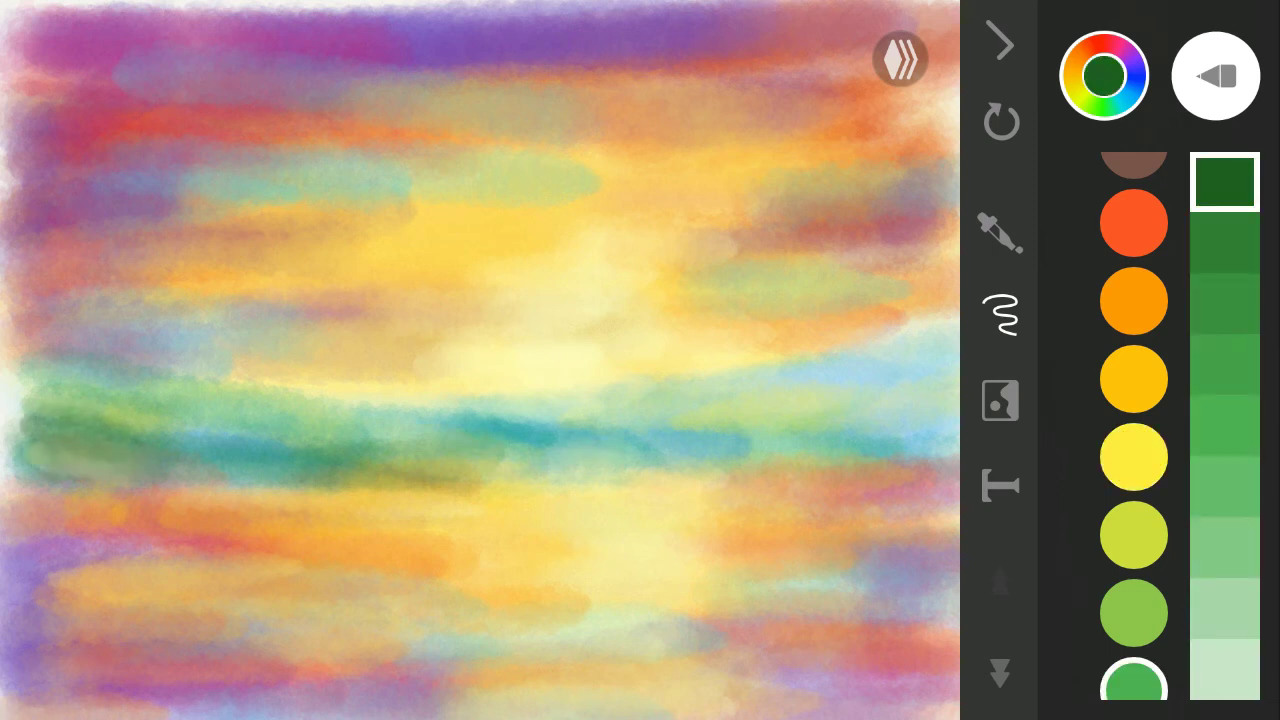
pyautogui.moveTo(268, 455); pyautogui.dragTo(468, 460)
pyautogui.click(1225, 303)
pyautogui.moveTo(240, 600); pyautogui.dragTo(360, 590)
# - Wash orange over the lower-left patch, then darken it with dark green strokes
pyautogui.click(1133, 300)
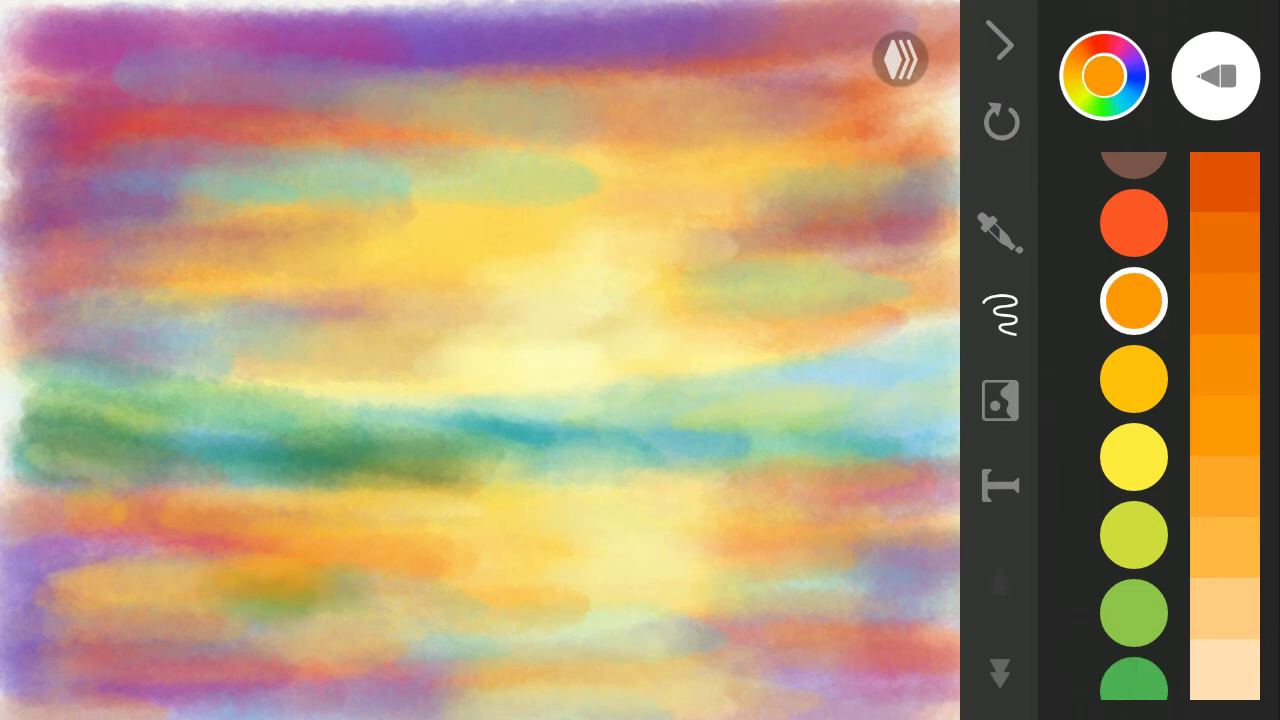
pyautogui.moveTo(215, 575); pyautogui.dragTo(315, 580)
pyautogui.click(1133, 685)
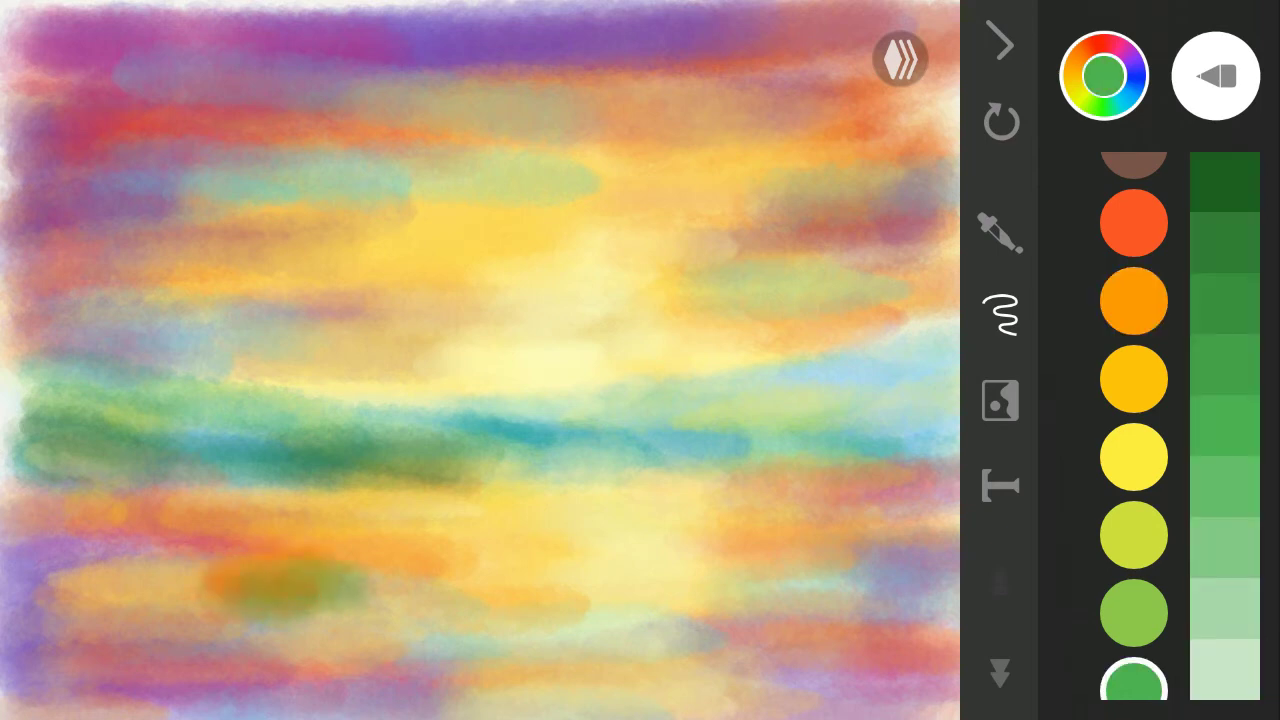
pyautogui.click(1225, 182)
pyautogui.moveTo(220, 585); pyautogui.dragTo(304, 585)
pyautogui.moveTo(150, 585); pyautogui.dragTo(400, 578)
# - Darken the green patch further with the darkest green and add a brown stroke beside it
pyautogui.click(1133, 300)
pyautogui.click(1133, 685)
pyautogui.click(1225, 182)
pyautogui.moveTo(190, 575); pyautogui.dragTo(355, 575)
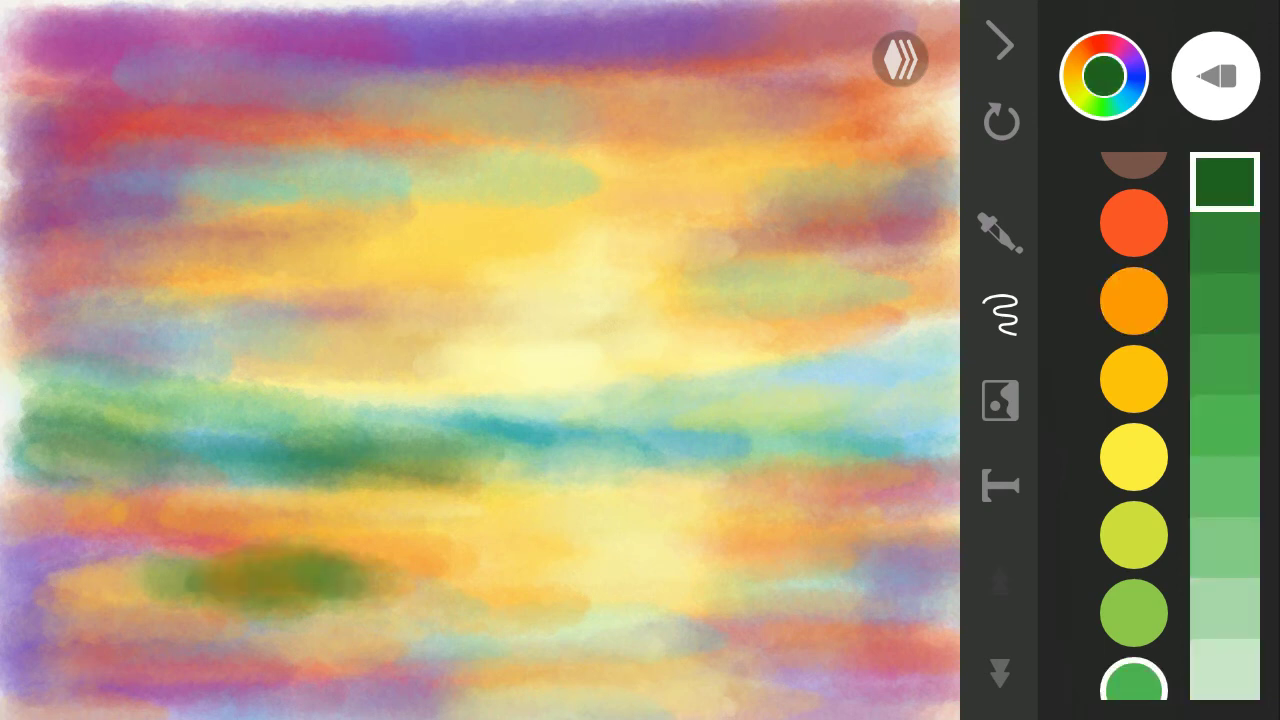
pyautogui.moveTo(132, 590); pyautogui.dragTo(208, 588)
pyautogui.click(1133, 165)
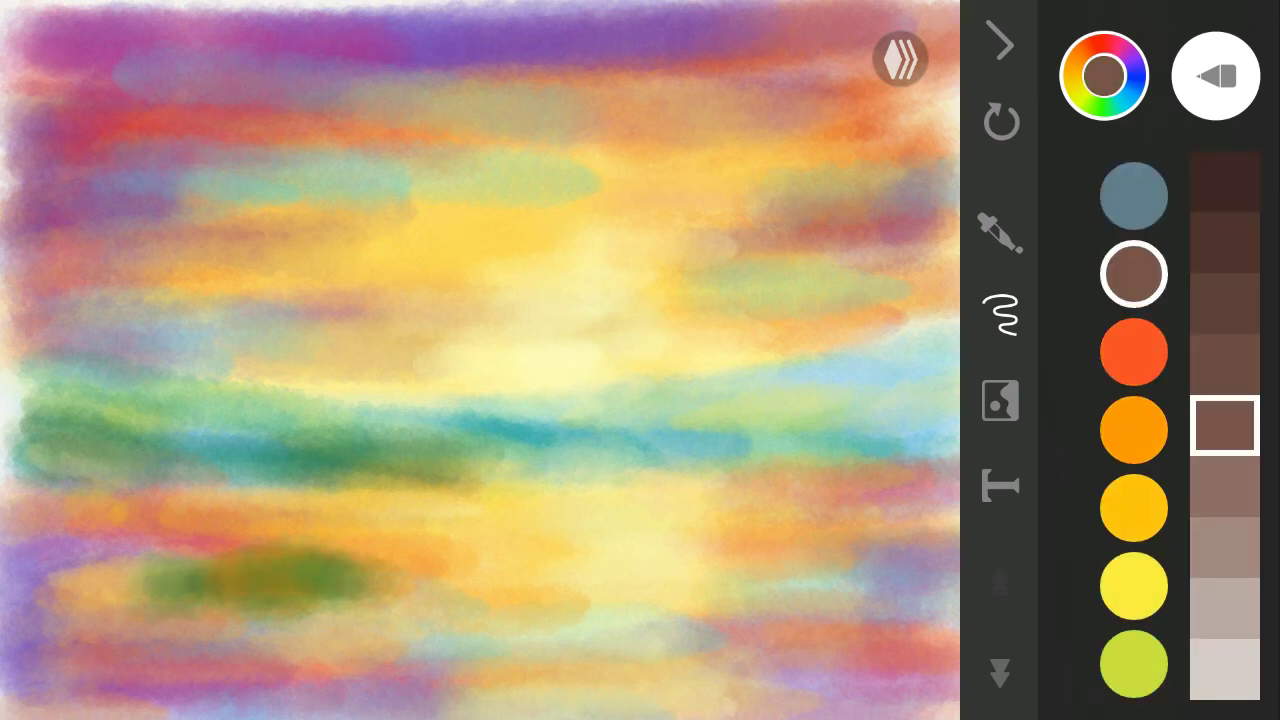
pyautogui.moveTo(368, 592); pyautogui.dragTo(470, 582)
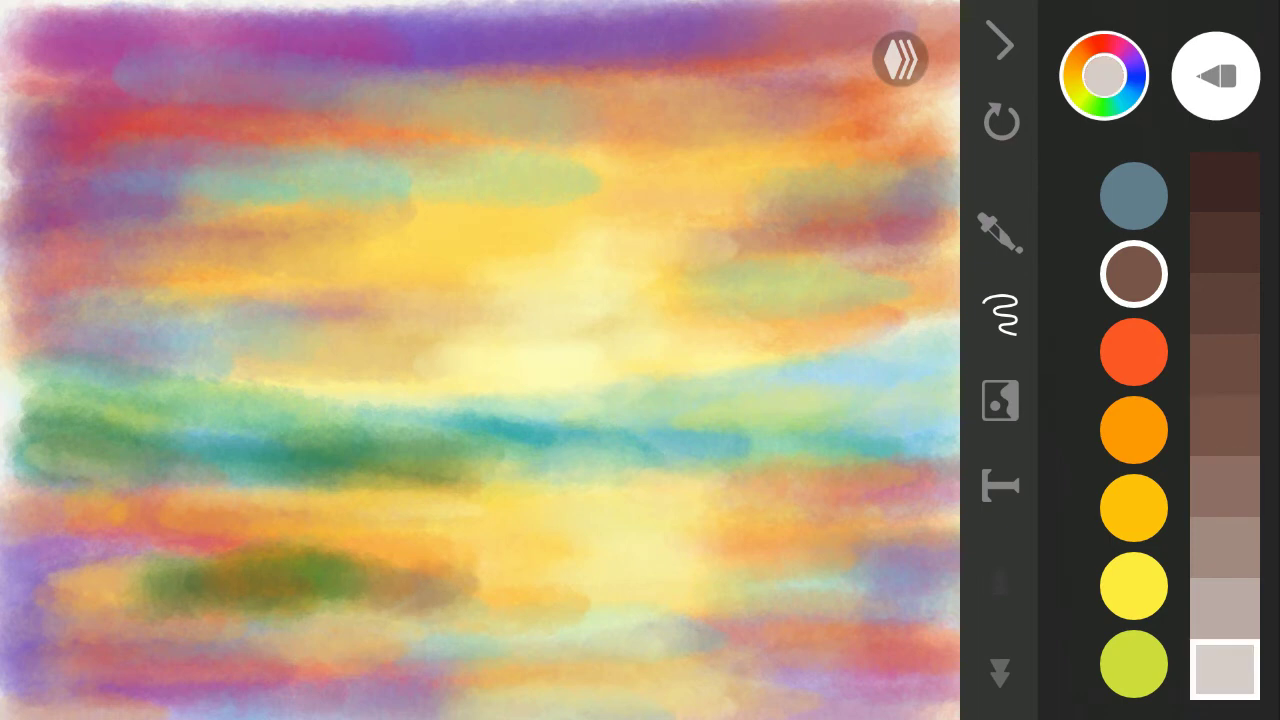
# - Brush a dark olive stroke for the grass and adjust the brush size
pyautogui.click(1133, 663)
pyautogui.moveTo(224, 628); pyautogui.dragTo(438, 628)
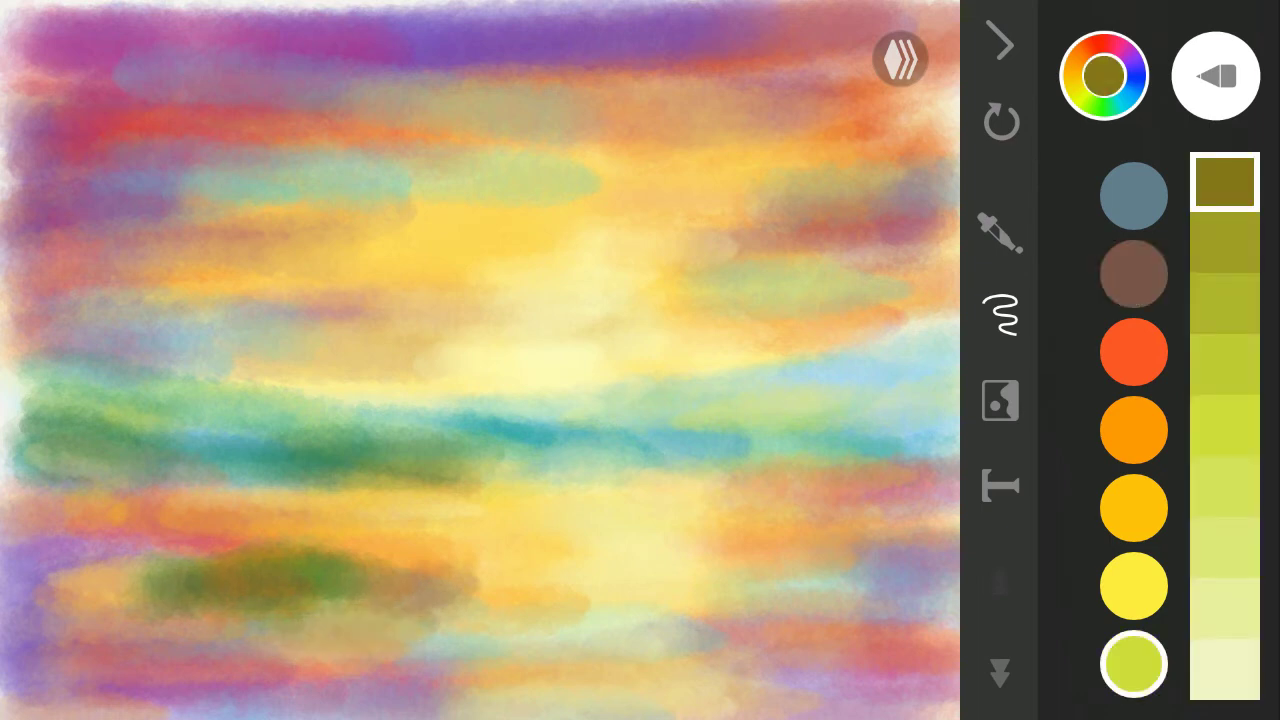
pyautogui.click(1215, 76)
pyautogui.moveTo(1111, 479)
pyautogui.mouseDown()
pyautogui.moveTo(1111, 593)
pyautogui.moveTo(1111, 536)
pyautogui.mouseUp()
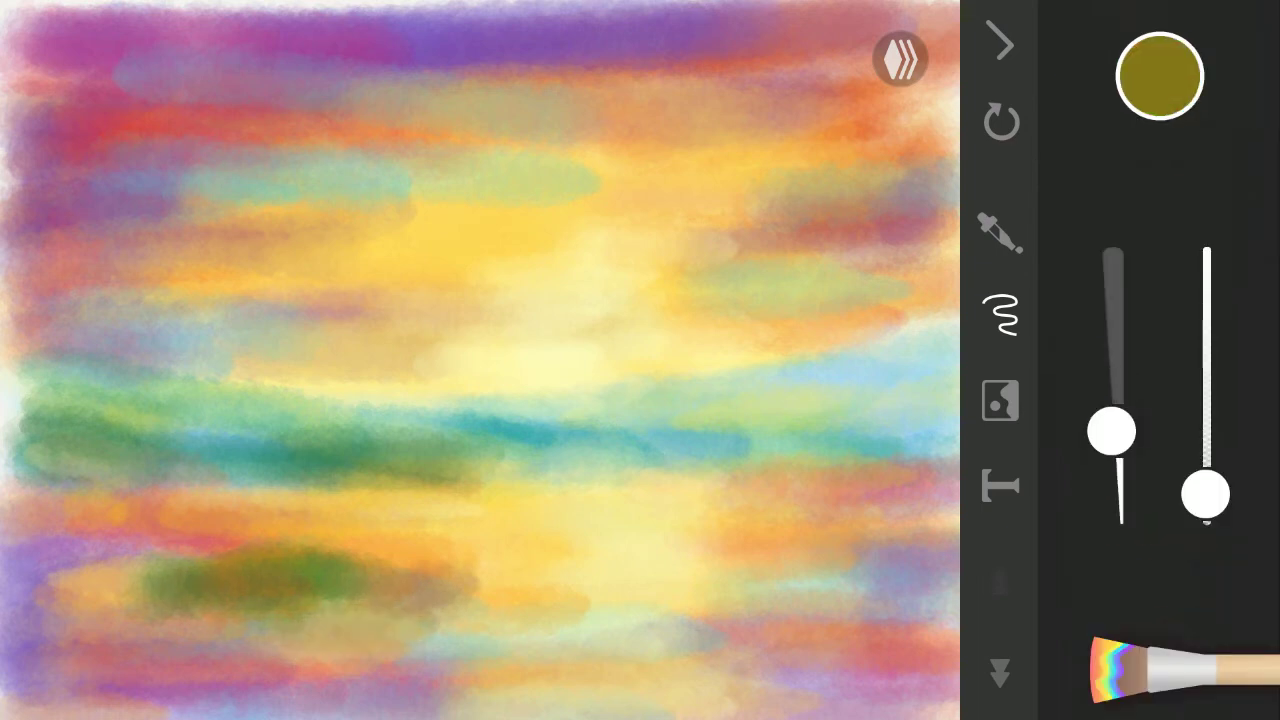
# - Paint a slender darkest-navy tree trunk rising from the grass with a reduced brush size
pyautogui.click(1133, 273)
pyautogui.scroll(-2, 1133, 426)
pyautogui.scroll(2, 1133, 426)
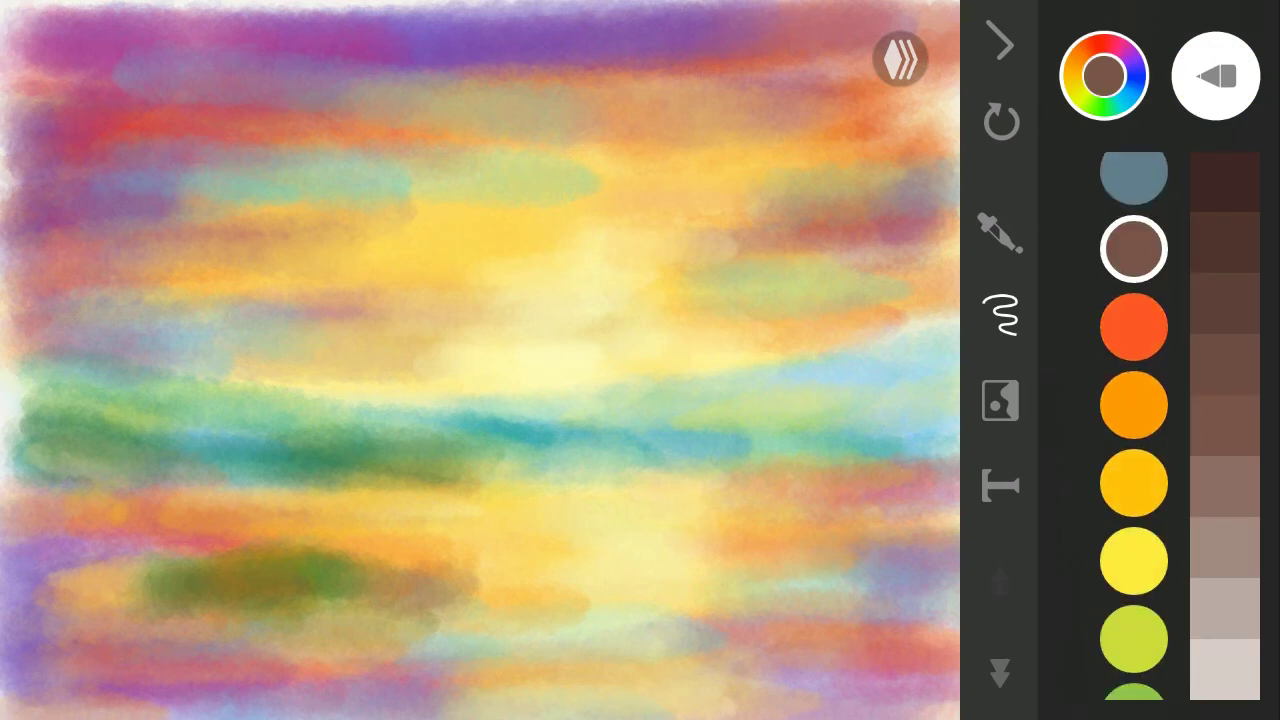
pyautogui.scroll(-5, 1133, 426)
pyautogui.scroll(-1, 1133, 426)
pyautogui.click(1133, 474)
pyautogui.click(1225, 182)
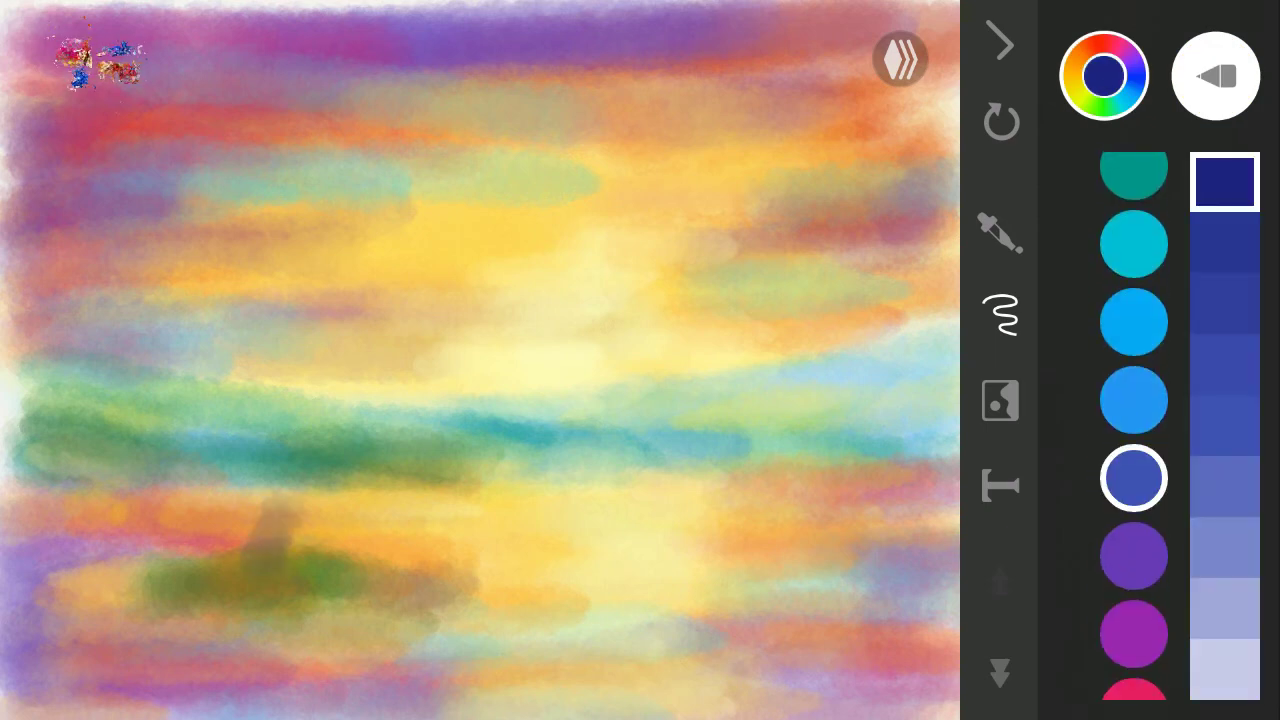
pyautogui.click(1215, 76)
pyautogui.moveTo(1127, 431)
pyautogui.mouseDown()
pyautogui.moveTo(1111, 517)
pyautogui.moveTo(1111, 471)
pyautogui.mouseUp()
pyautogui.moveTo(285, 560); pyautogui.dragTo(300, 488)
pyautogui.moveTo(1111, 471); pyautogui.dragTo(1111, 517)
pyautogui.moveTo(300, 548)
pyautogui.mouseDown()
pyautogui.moveTo(312, 458)
pyautogui.moveTo(370, 440)
pyautogui.moveTo(402, 378)
pyautogui.mouseUp()
# - Switch to the round watercolour brush, adjust its size and lower its opacity
pyautogui.click(1180, 668)
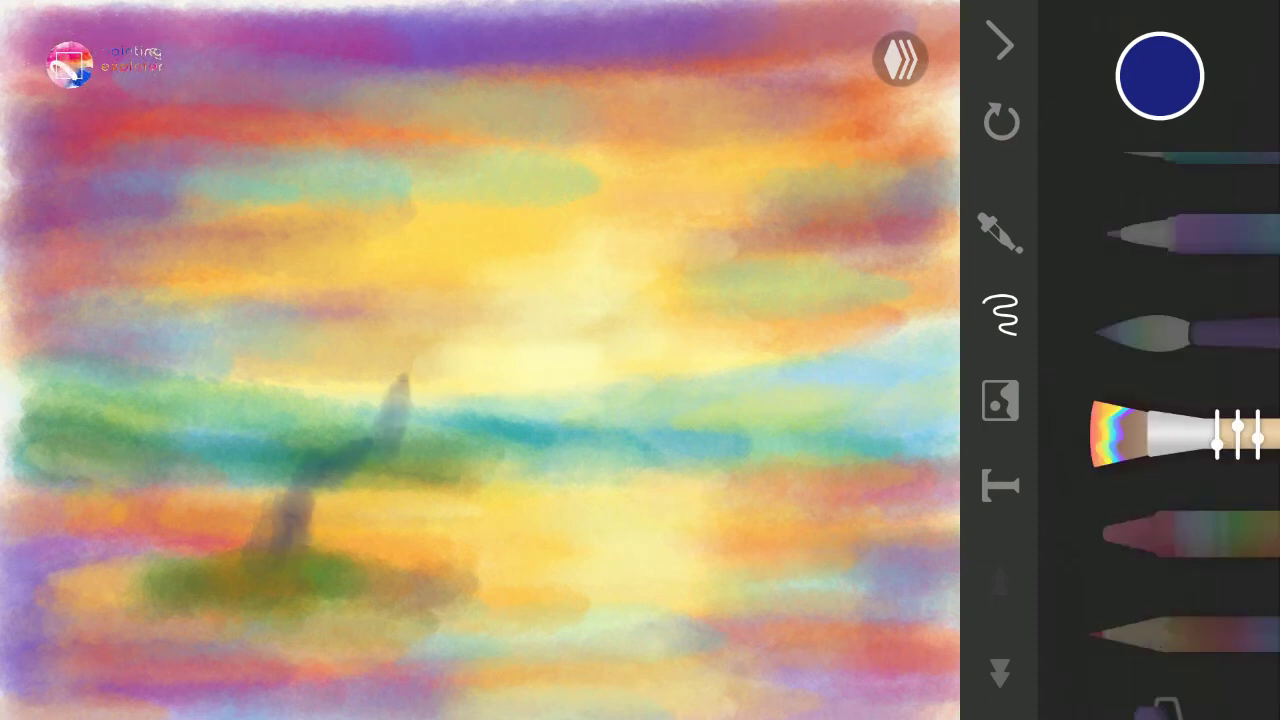
pyautogui.click(1180, 332)
pyautogui.moveTo(1206, 440); pyautogui.dragTo(1206, 478)
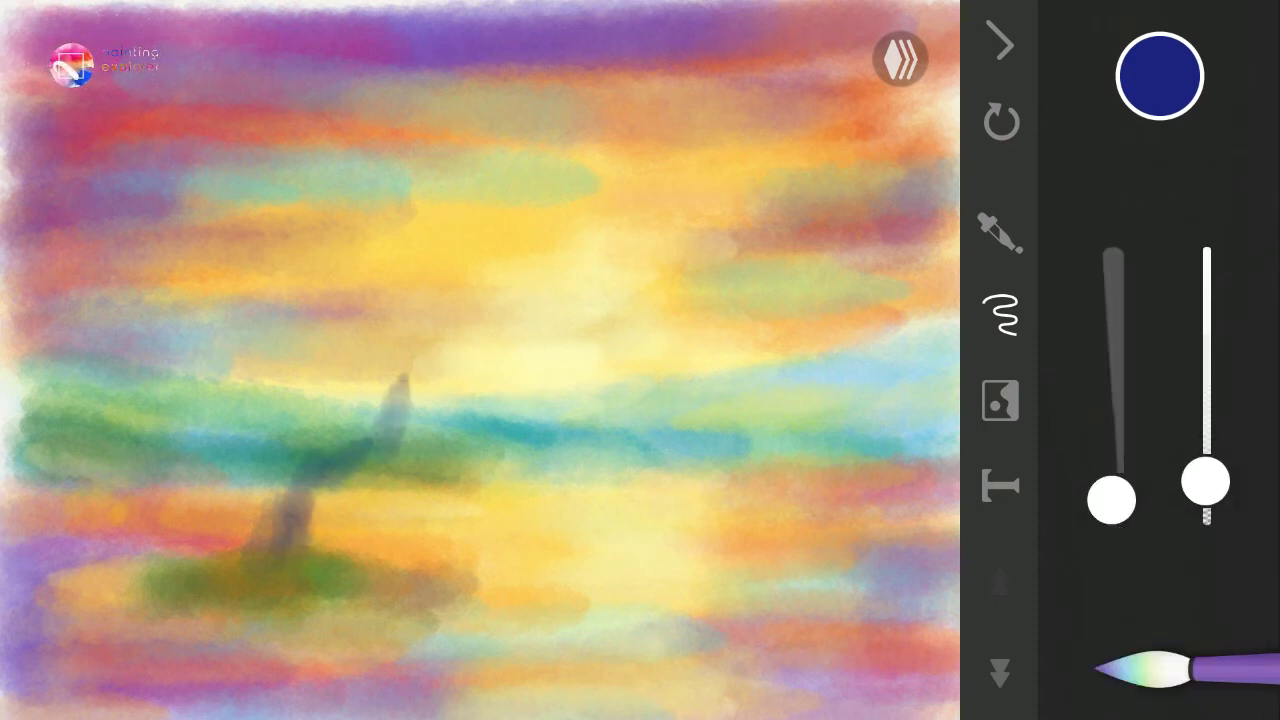
pyautogui.moveTo(1111, 497); pyautogui.dragTo(1111, 484)
pyautogui.moveTo(1206, 474); pyautogui.dragTo(1206, 517)
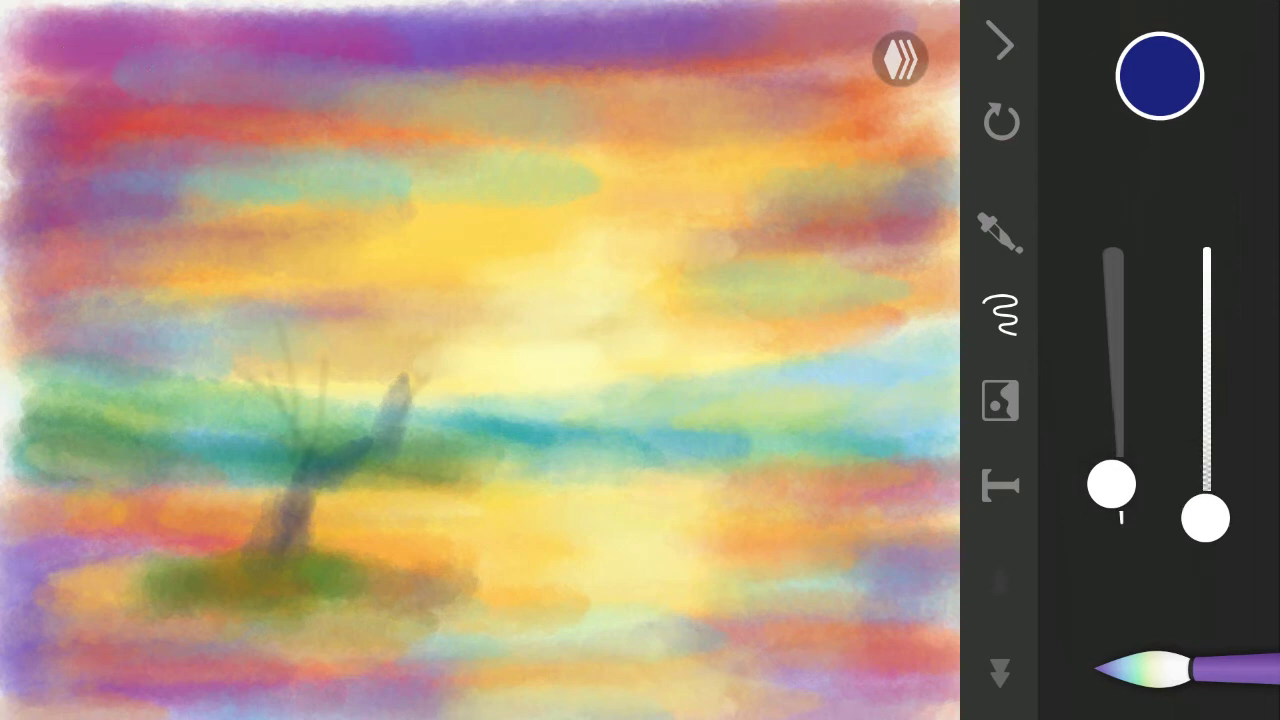
# - Switch to a smaller crayon brush and extend the tree's right branch in navy
pyautogui.click(1180, 668)
pyautogui.click(1170, 528)
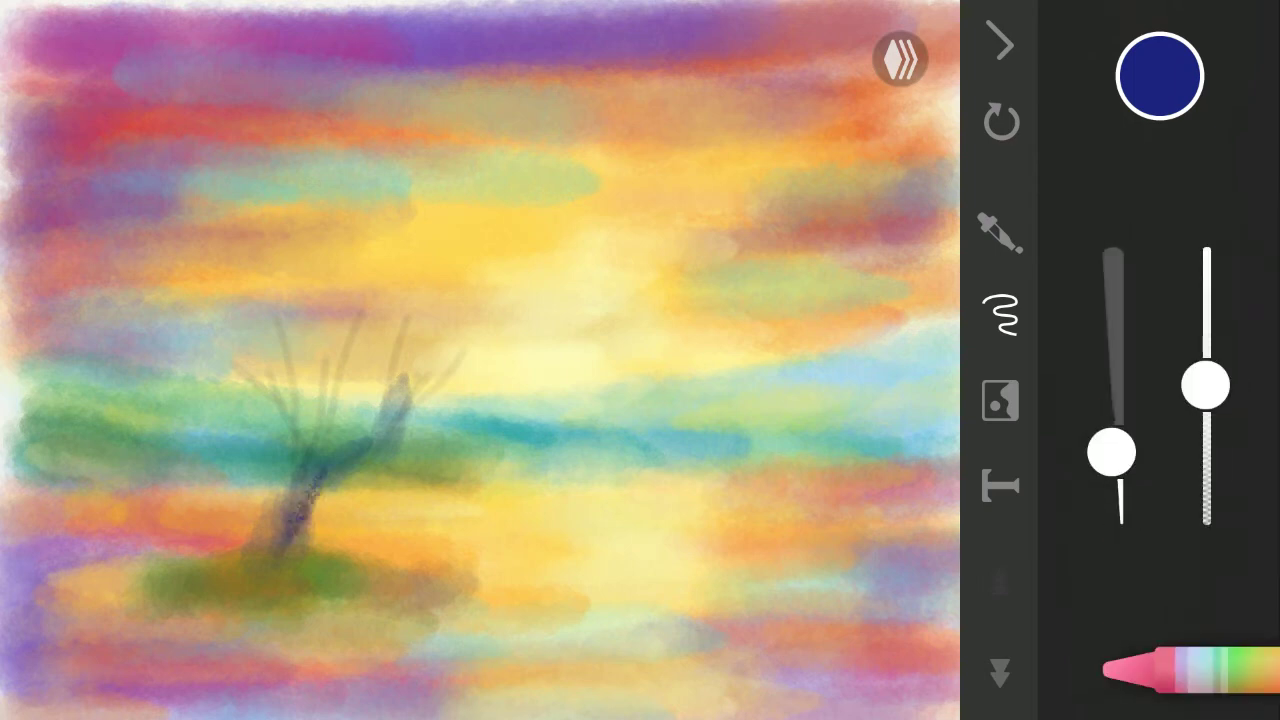
pyautogui.moveTo(1111, 453); pyautogui.dragTo(1111, 518)
pyautogui.moveTo(418, 406); pyautogui.dragTo(445, 378)
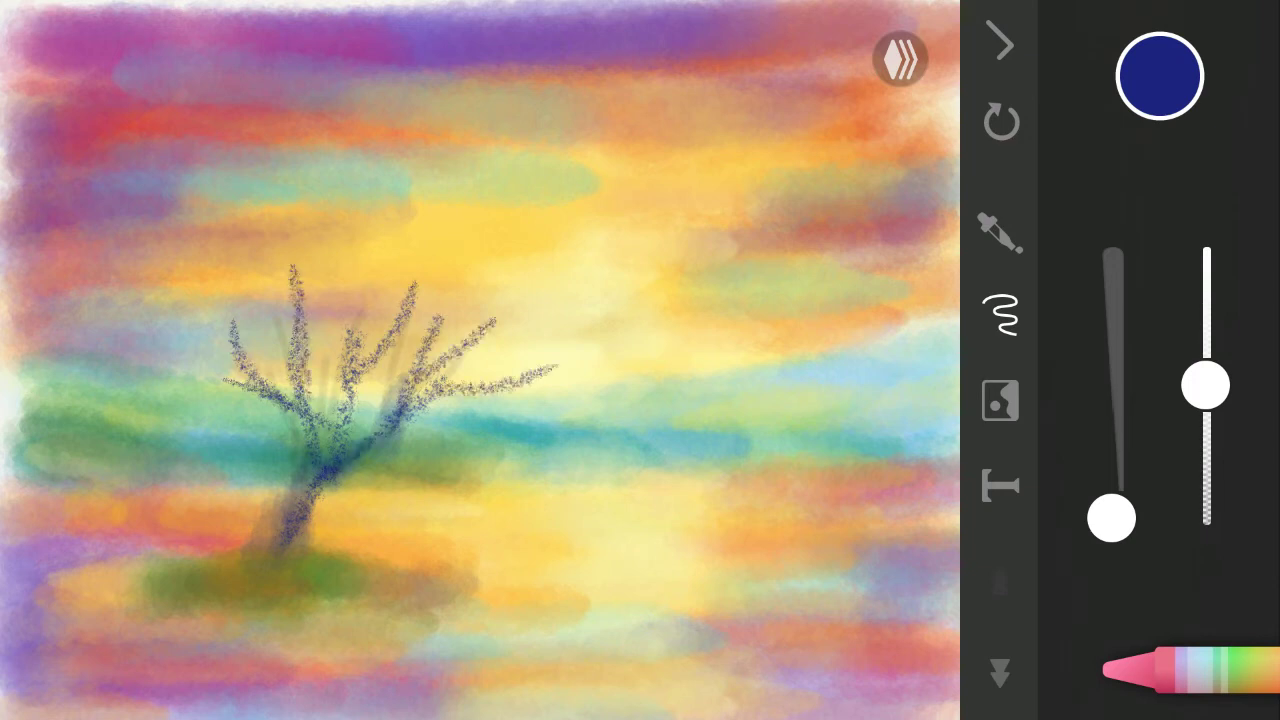
# - Choose a yellow-green colour from the palette
pyautogui.click(1159, 75)
pyautogui.scroll(-2, 1134, 430)
pyautogui.scroll(5, 1134, 430)
pyautogui.click(1133, 487)
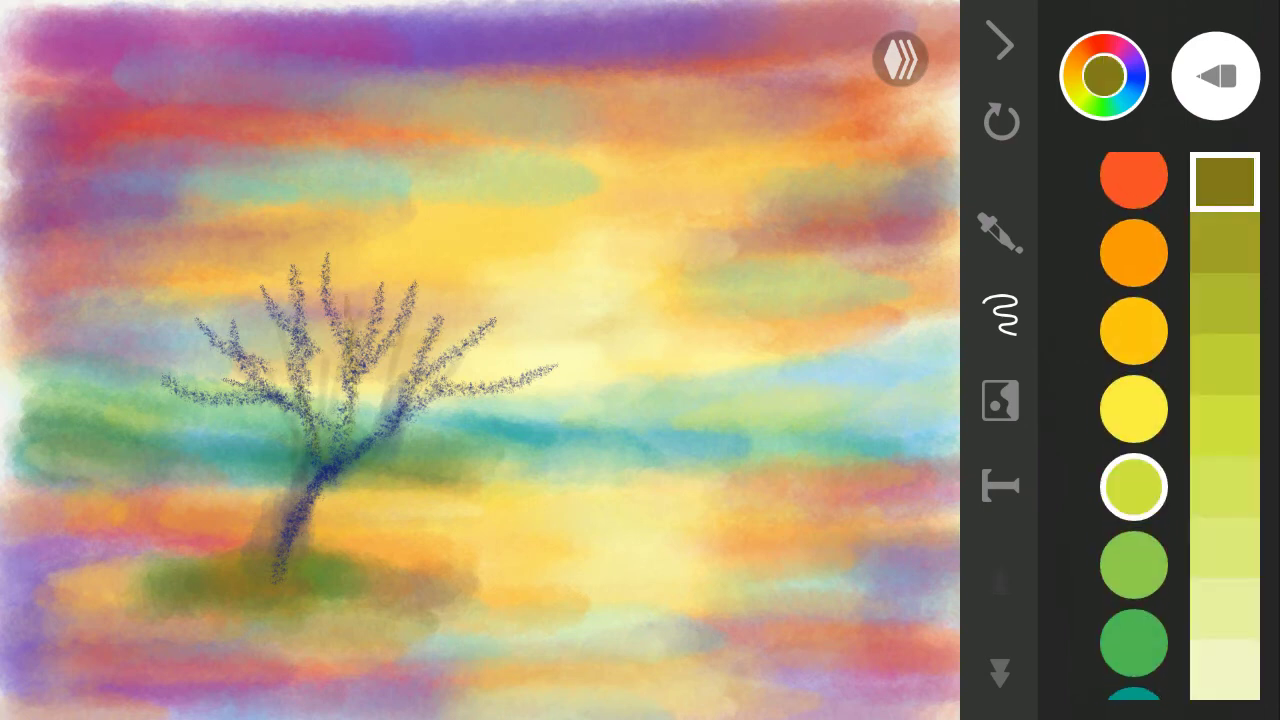
# - Try red-orange, darkest red, orange and green crayon colours
pyautogui.click(1133, 176)
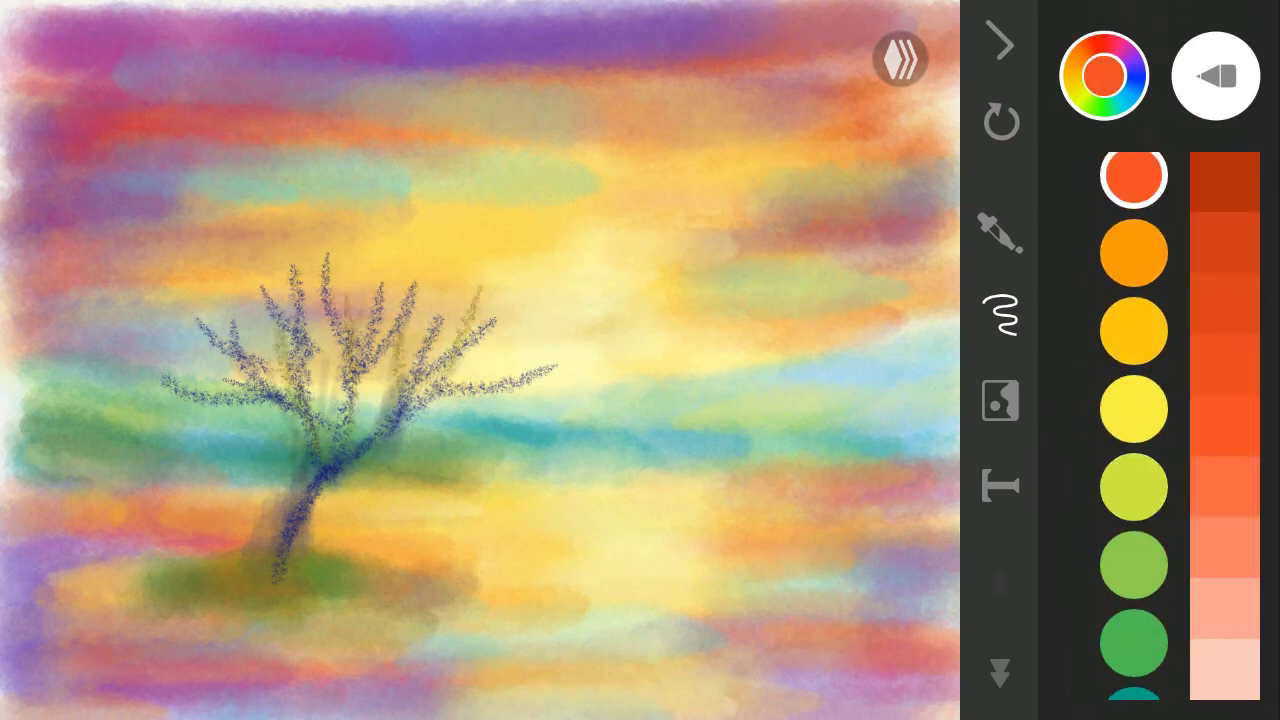
pyautogui.click(1224, 182)
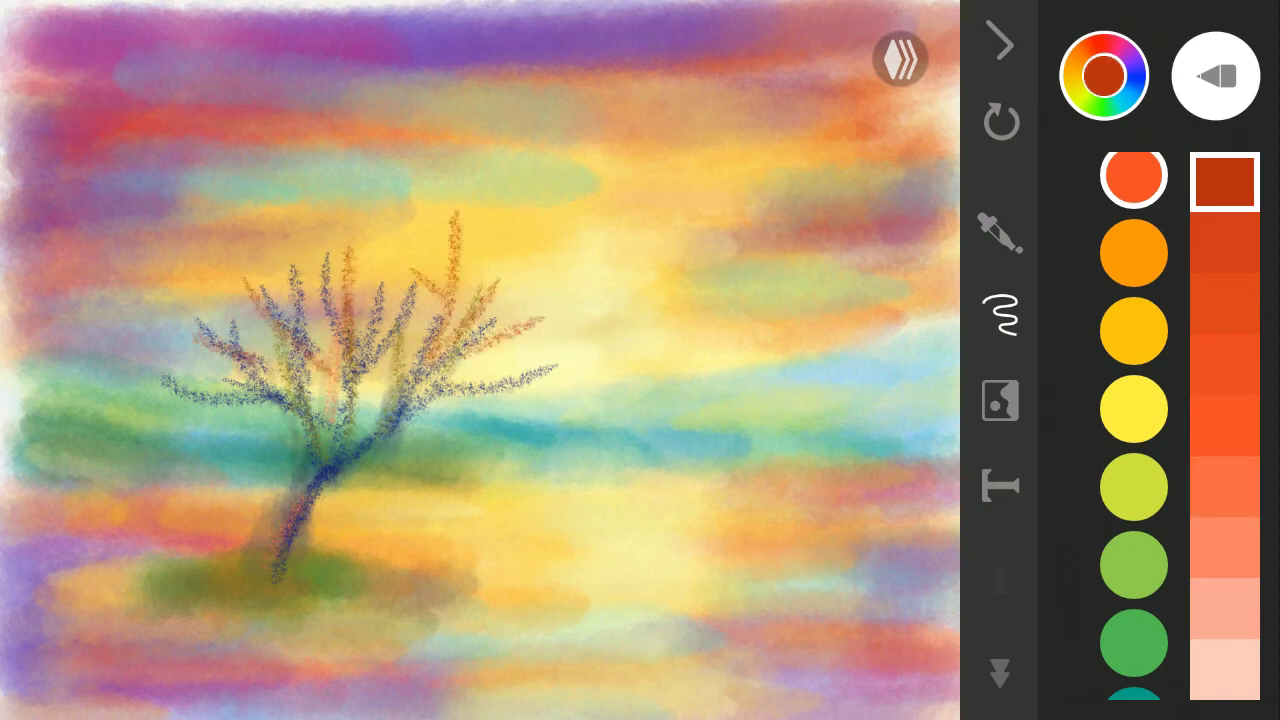
pyautogui.click(1133, 253)
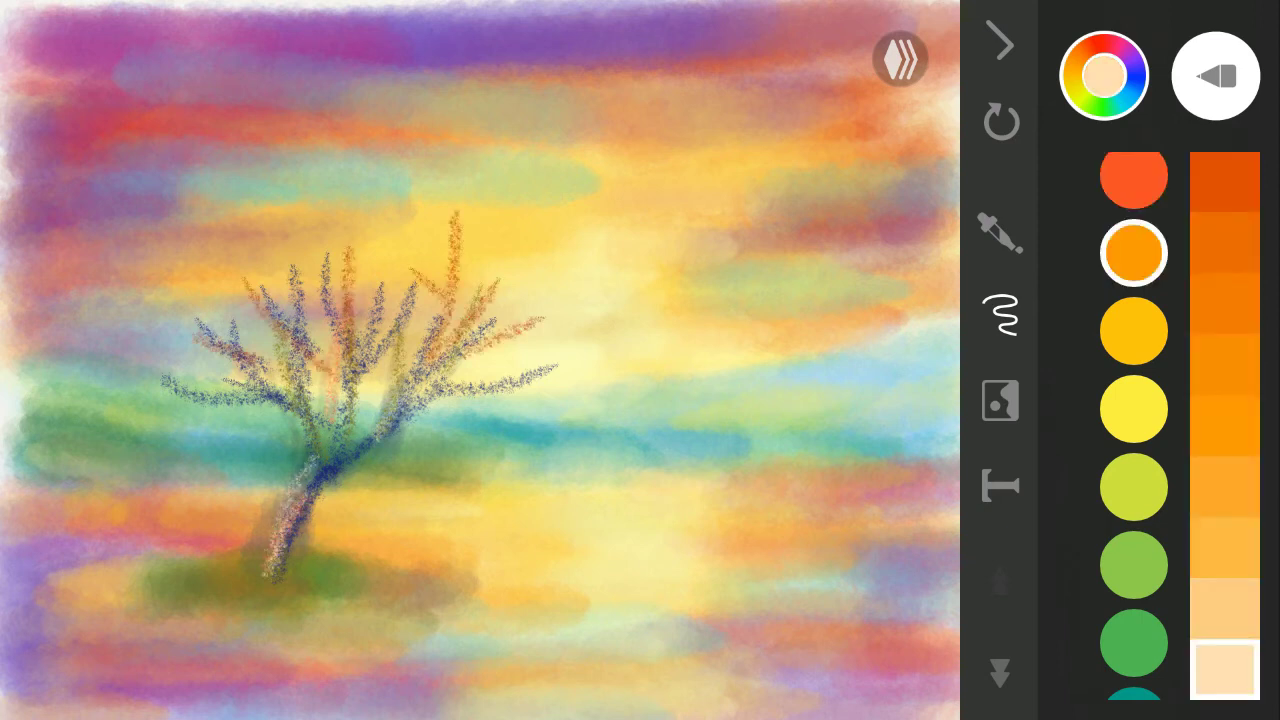
pyautogui.click(1133, 643)
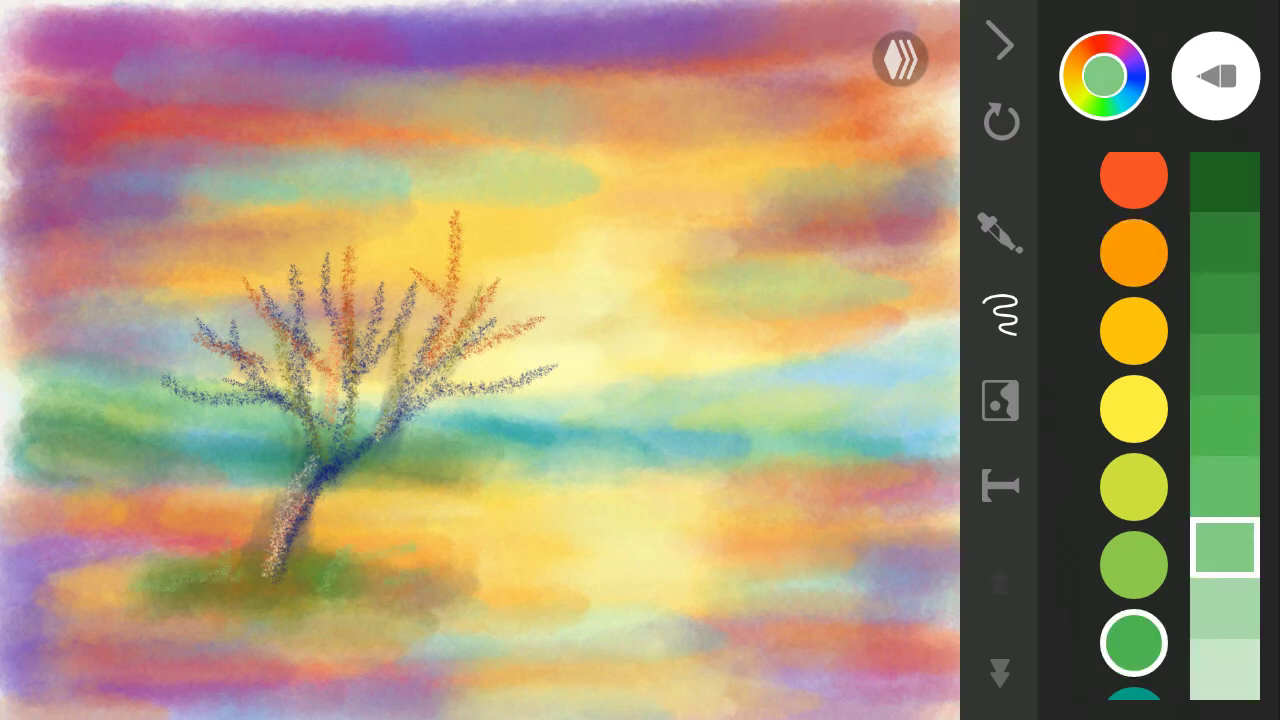
# - Draw small dark teal crayon strokes on the tree's upper and left branches with a smaller crayon
pyautogui.scroll(-2, 1133, 430)
pyautogui.click(1133, 515)
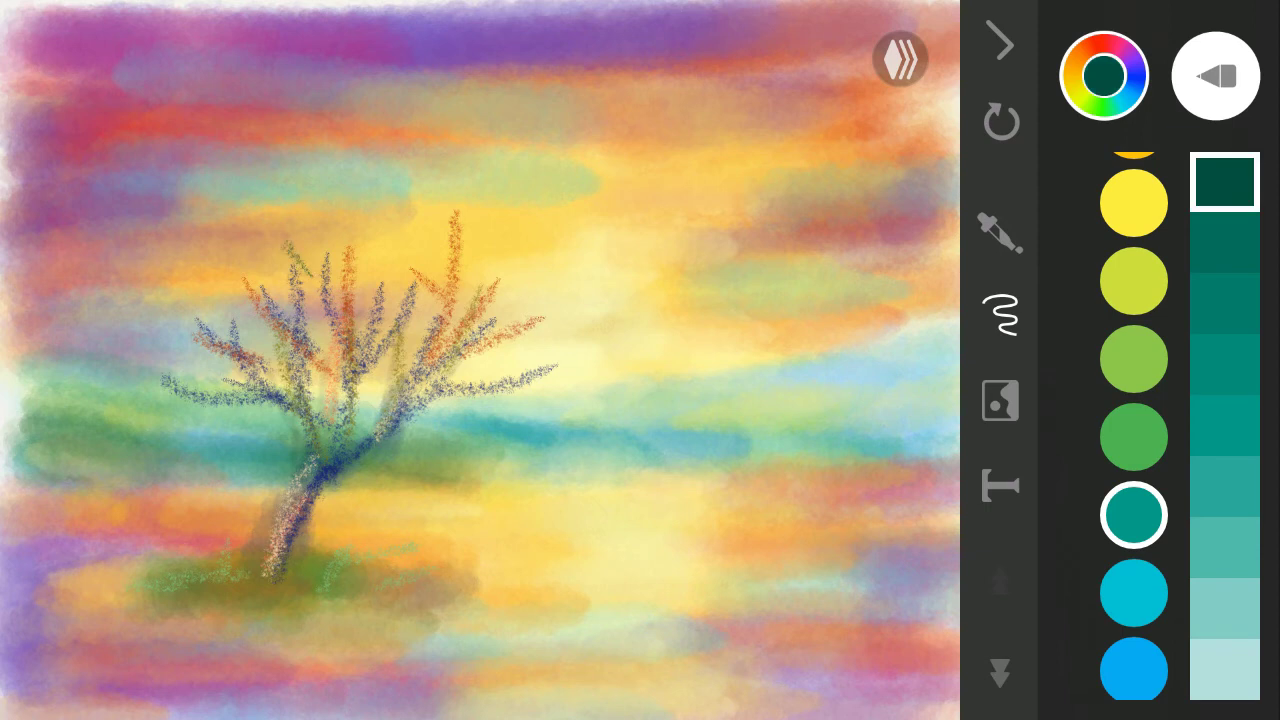
pyautogui.click(1215, 75)
pyautogui.click(1194, 660)
pyautogui.moveTo(1111, 508); pyautogui.dragTo(1111, 468)
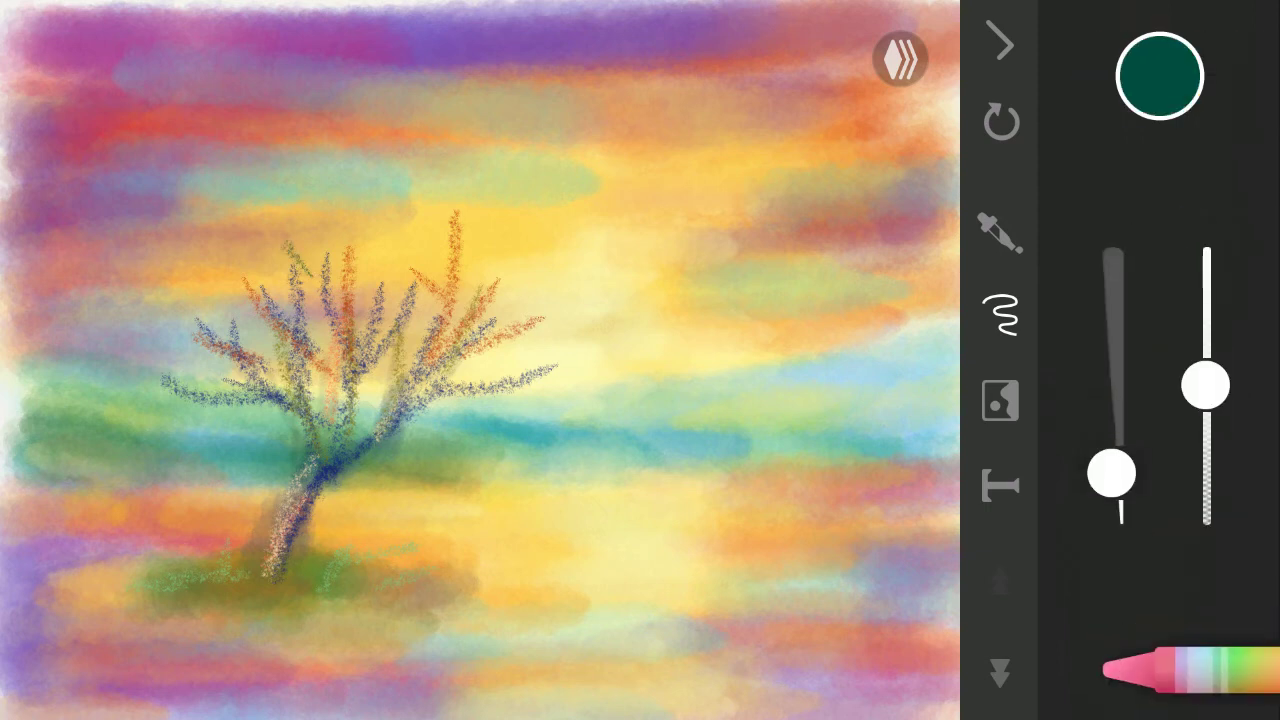
pyautogui.moveTo(210, 310); pyautogui.dragTo(280, 275)
pyautogui.moveTo(230, 336); pyautogui.dragTo(142, 378)
# - Scribble dark green crayon foliage over the upper crown and left branches
pyautogui.moveTo(350, 298); pyautogui.dragTo(306, 238)
pyautogui.moveTo(400, 272)
pyautogui.mouseDown()
pyautogui.moveTo(444, 200)
pyautogui.moveTo(580, 266)
pyautogui.mouseUp()
pyautogui.moveTo(570, 330); pyautogui.dragTo(520, 262)
pyautogui.moveTo(480, 320); pyautogui.dragTo(400, 220)
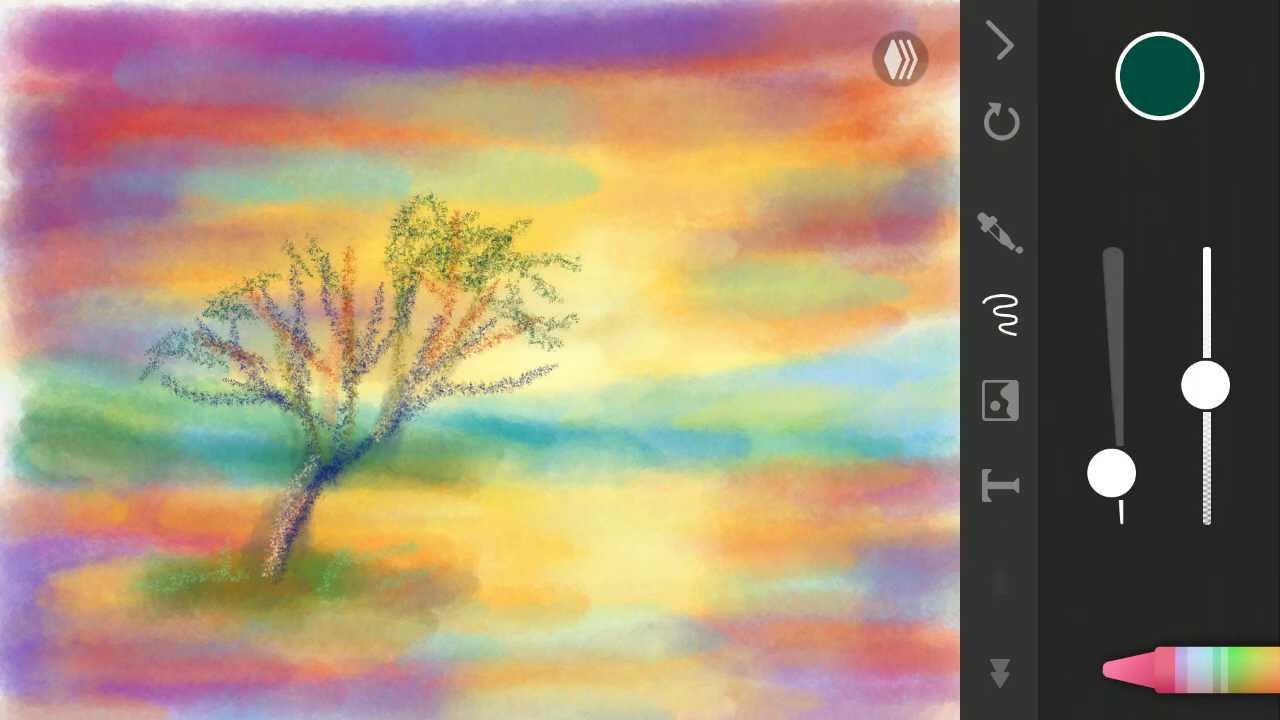
pyautogui.moveTo(420, 285); pyautogui.dragTo(320, 225)
pyautogui.moveTo(395, 262); pyautogui.dragTo(350, 198)
pyautogui.moveTo(340, 265)
pyautogui.mouseDown()
pyautogui.moveTo(248, 290)
pyautogui.moveTo(130, 355)
pyautogui.mouseUp()
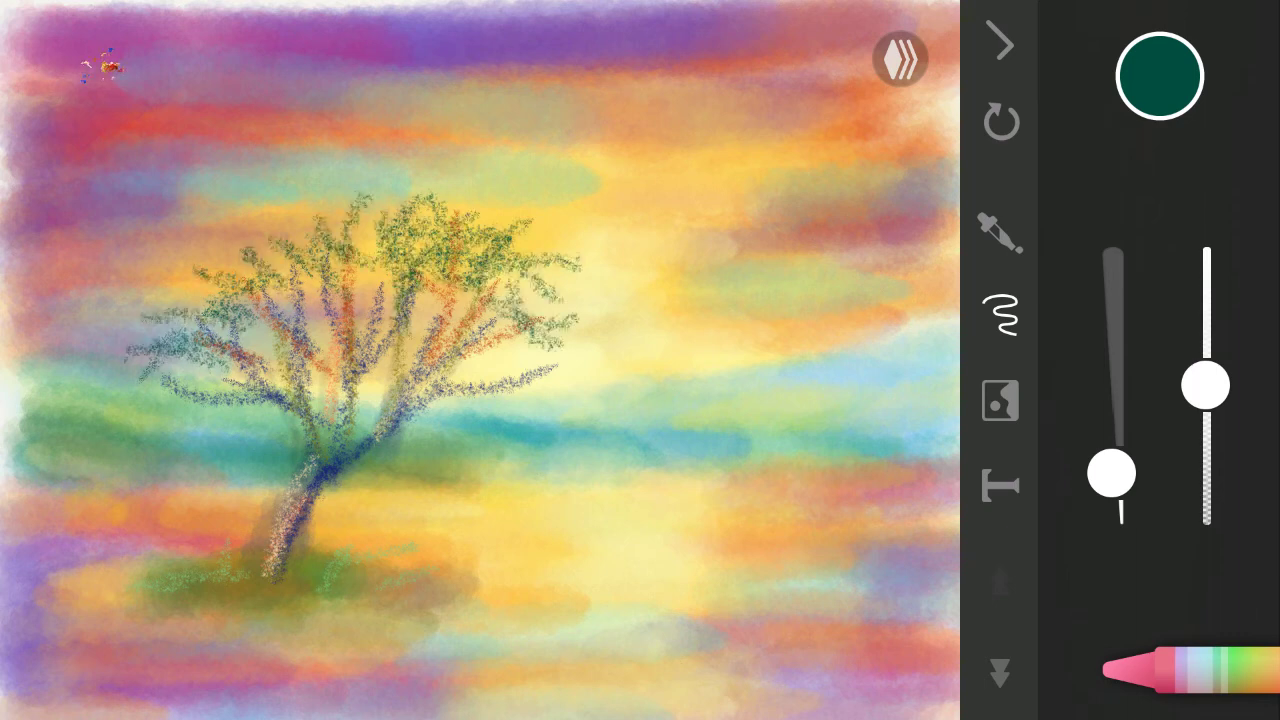
pyautogui.moveTo(300, 318); pyautogui.dragTo(255, 210)
pyautogui.moveTo(262, 280); pyautogui.dragTo(262, 175)
pyautogui.moveTo(350, 295); pyautogui.dragTo(325, 200)
# - Add more green strokes to the upper crown and undo the stray one
pyautogui.scroll(1, 480, 360)
pyautogui.moveTo(470, 204); pyautogui.dragTo(432, 138)
pyautogui.moveTo(430, 202); pyautogui.dragTo(414, 172)
pyautogui.moveTo(440, 282); pyautogui.dragTo(476, 266)
pyautogui.moveTo(514, 306); pyautogui.dragTo(594, 274)
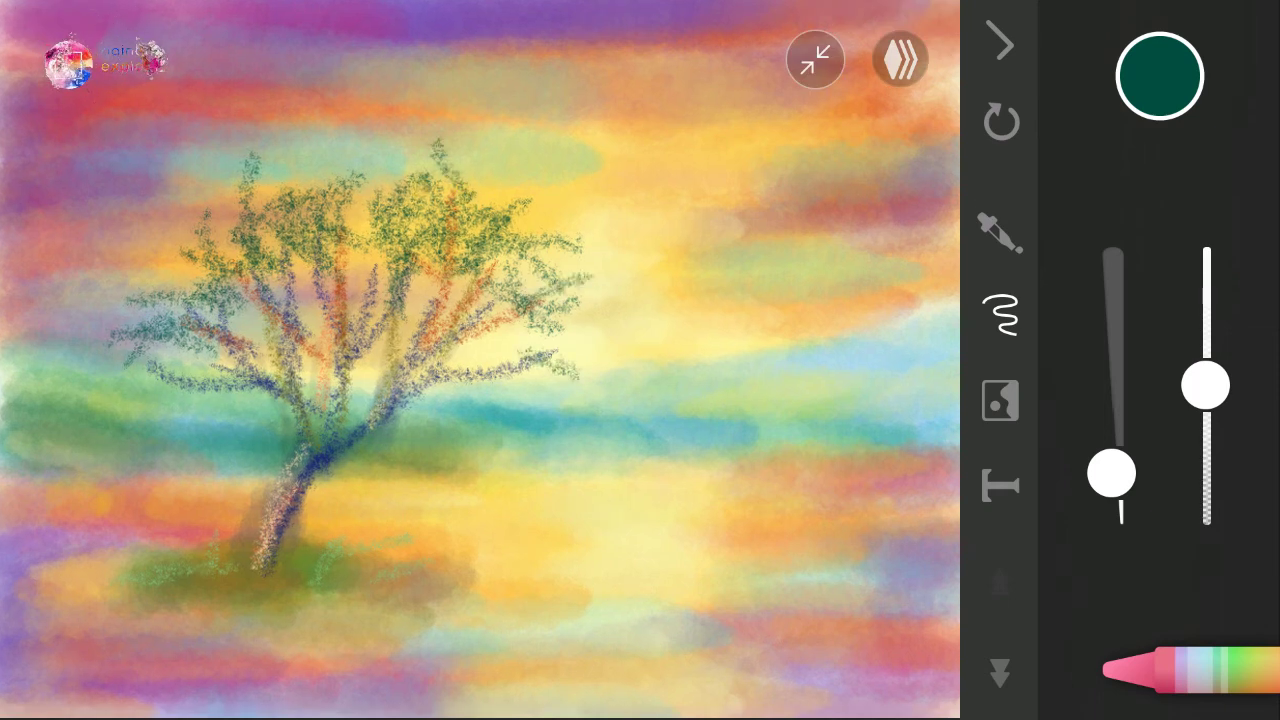
pyautogui.scroll(-1, 480, 360)
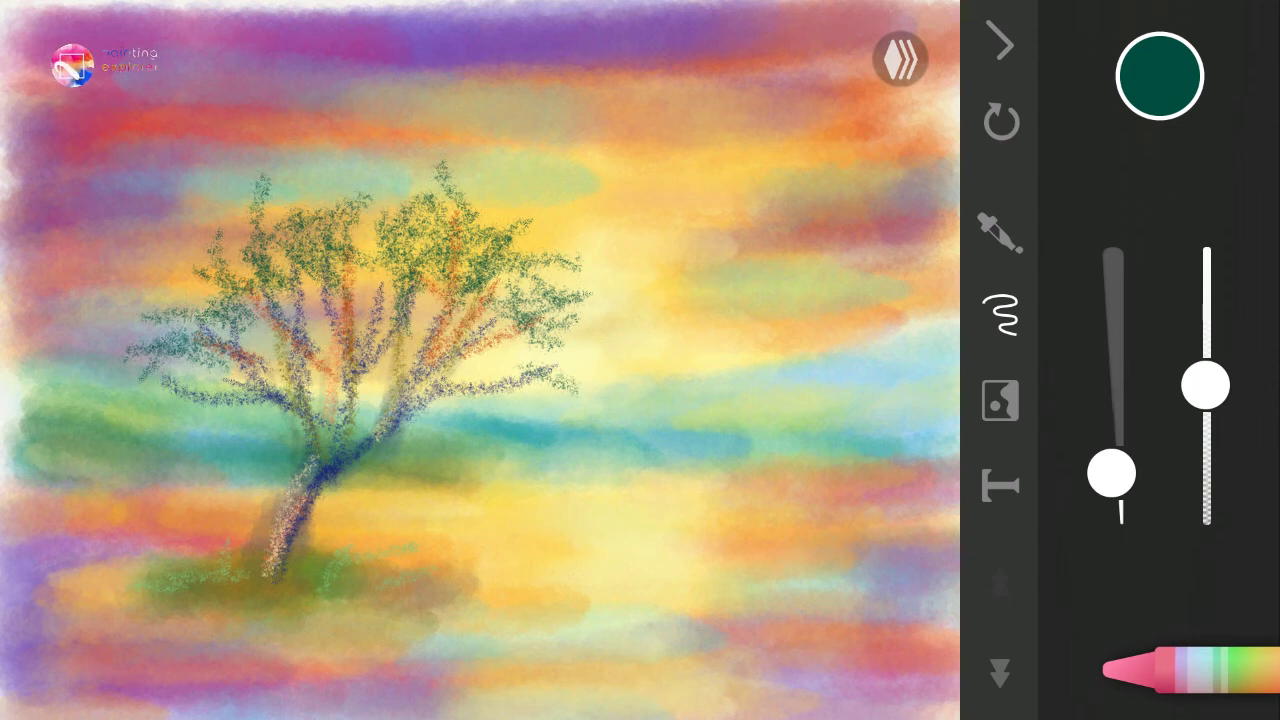
pyautogui.hotkey('ctrl', 'z')
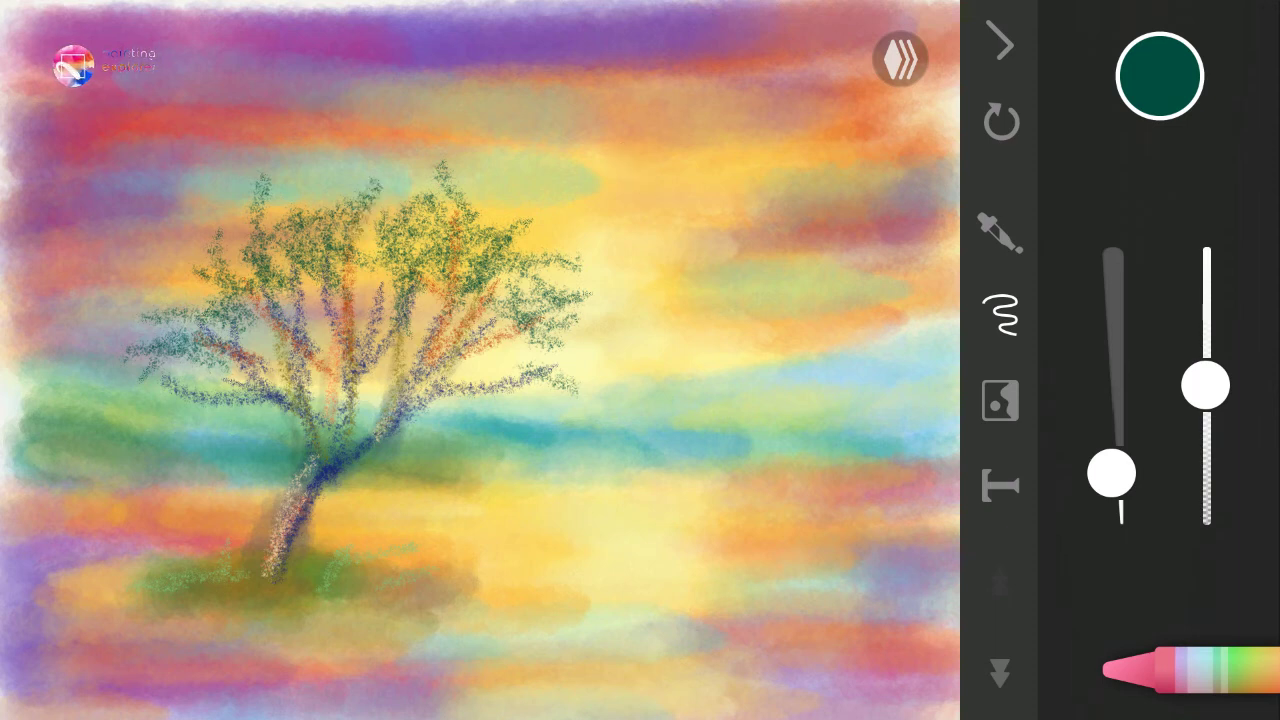
# - Paint drooping green leaves hanging off the crown's right side
pyautogui.moveTo(570, 318); pyautogui.dragTo(670, 348)
pyautogui.moveTo(565, 342); pyautogui.dragTo(525, 420)
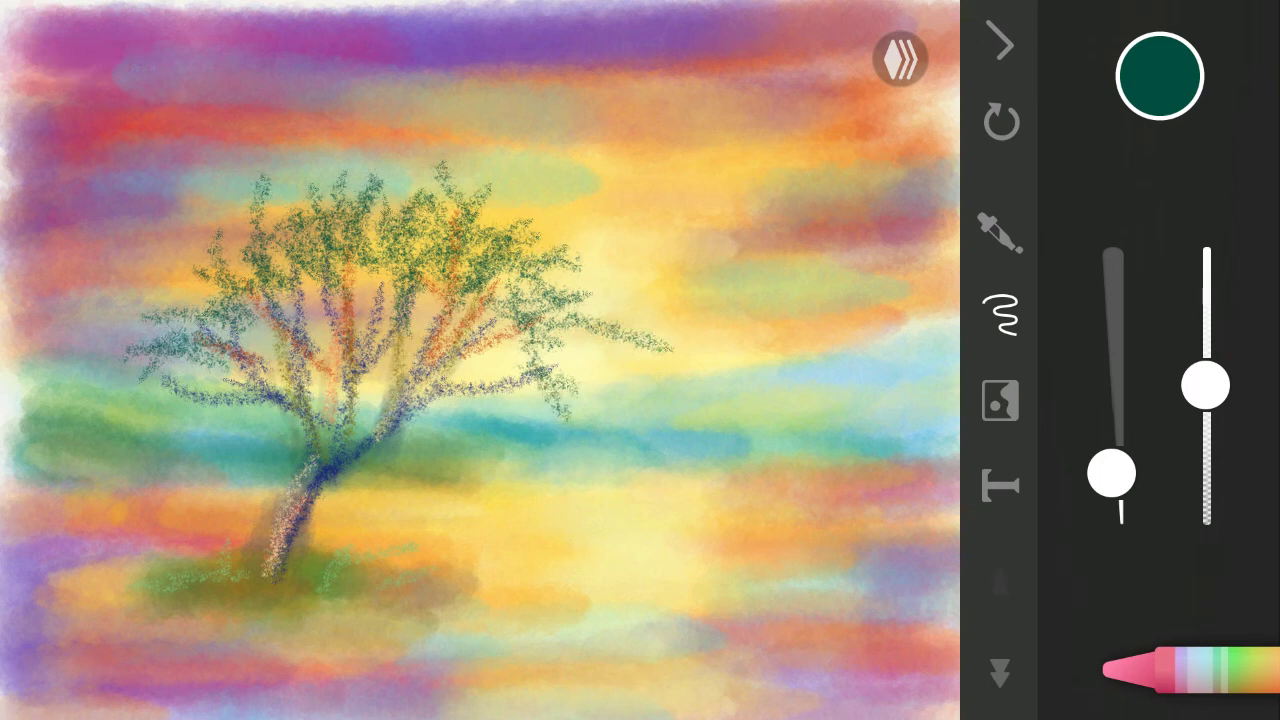
pyautogui.moveTo(575, 312); pyautogui.dragTo(625, 392)
pyautogui.moveTo(505, 345); pyautogui.dragTo(530, 452)
pyautogui.moveTo(570, 368); pyautogui.dragTo(590, 462)
# - Add green leaves on the crown's left side and branch strokes across its top
pyautogui.moveTo(300, 248); pyautogui.dragTo(242, 214)
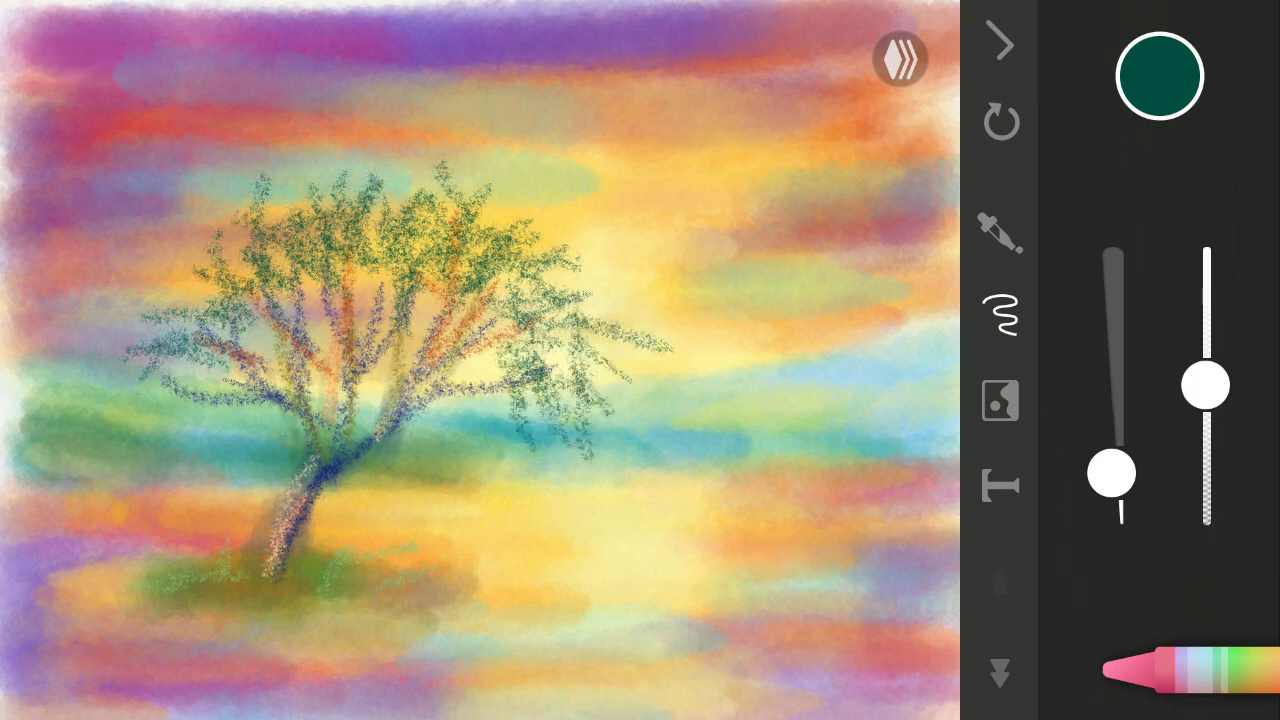
pyautogui.moveTo(248, 282); pyautogui.dragTo(150, 214)
pyautogui.moveTo(258, 270); pyautogui.dragTo(230, 170)
pyautogui.moveTo(250, 310)
pyautogui.mouseDown()
pyautogui.moveTo(165, 262)
pyautogui.moveTo(114, 255)
pyautogui.mouseUp()
pyautogui.moveTo(190, 350); pyautogui.dragTo(105, 306)
pyautogui.moveTo(186, 314); pyautogui.dragTo(120, 282)
pyautogui.moveTo(270, 238); pyautogui.dragTo(266, 166)
pyautogui.moveTo(326, 234); pyautogui.dragTo(328, 174)
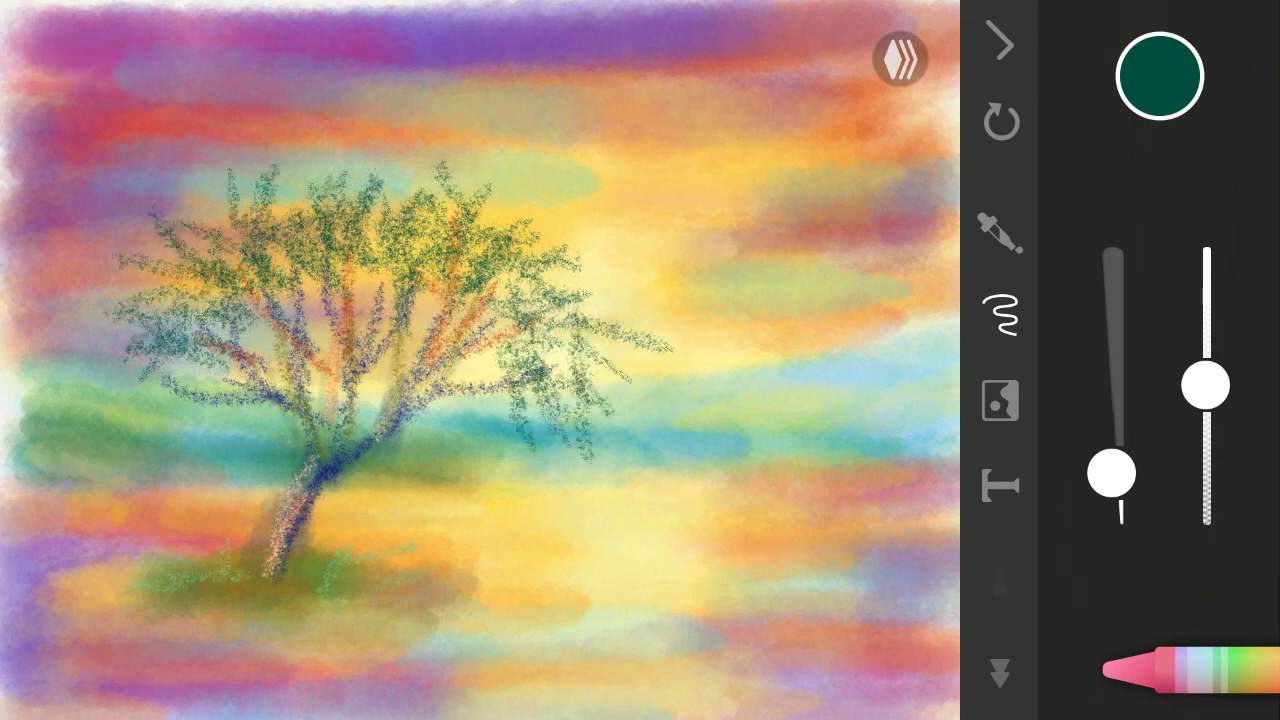
pyautogui.moveTo(386, 226); pyautogui.dragTo(376, 150)
pyautogui.moveTo(438, 220); pyautogui.dragTo(462, 142)
# - Draw dark indigo branch strokes across the tree crown
pyautogui.click(1160, 76)
pyautogui.click(1133, 487)
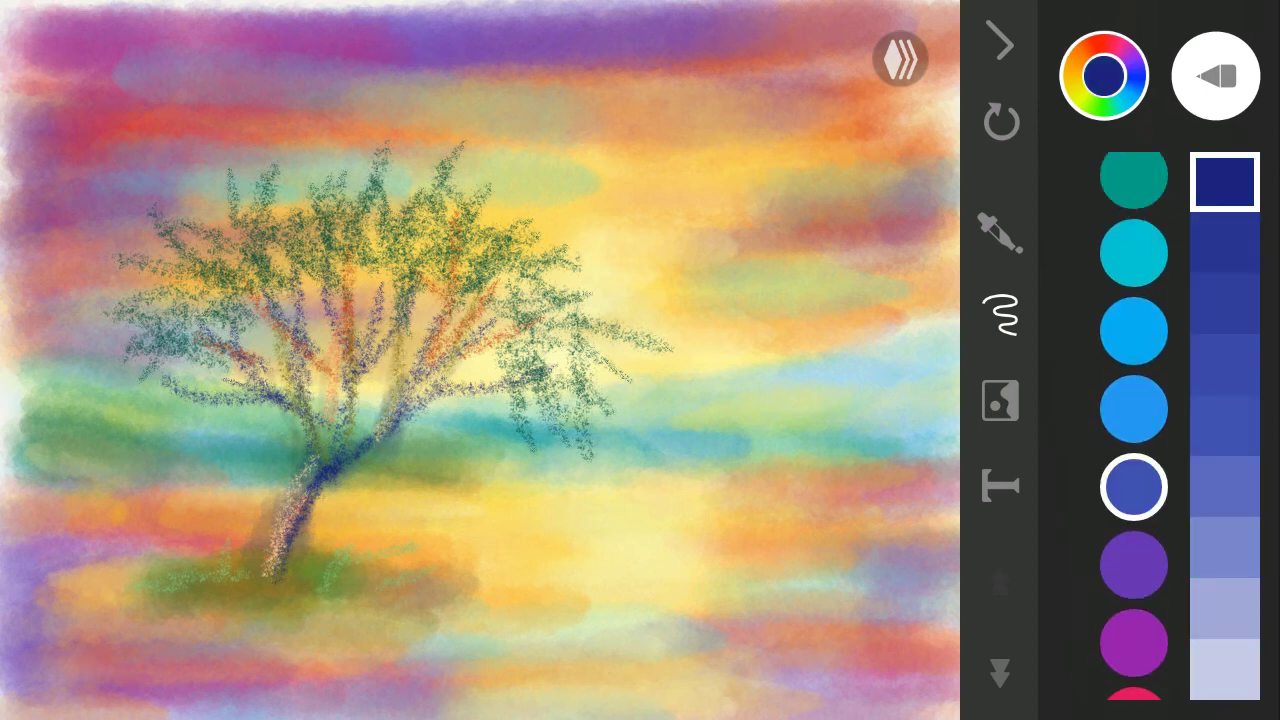
pyautogui.moveTo(188, 350); pyautogui.dragTo(120, 334)
pyautogui.moveTo(170, 318); pyautogui.dragTo(104, 302)
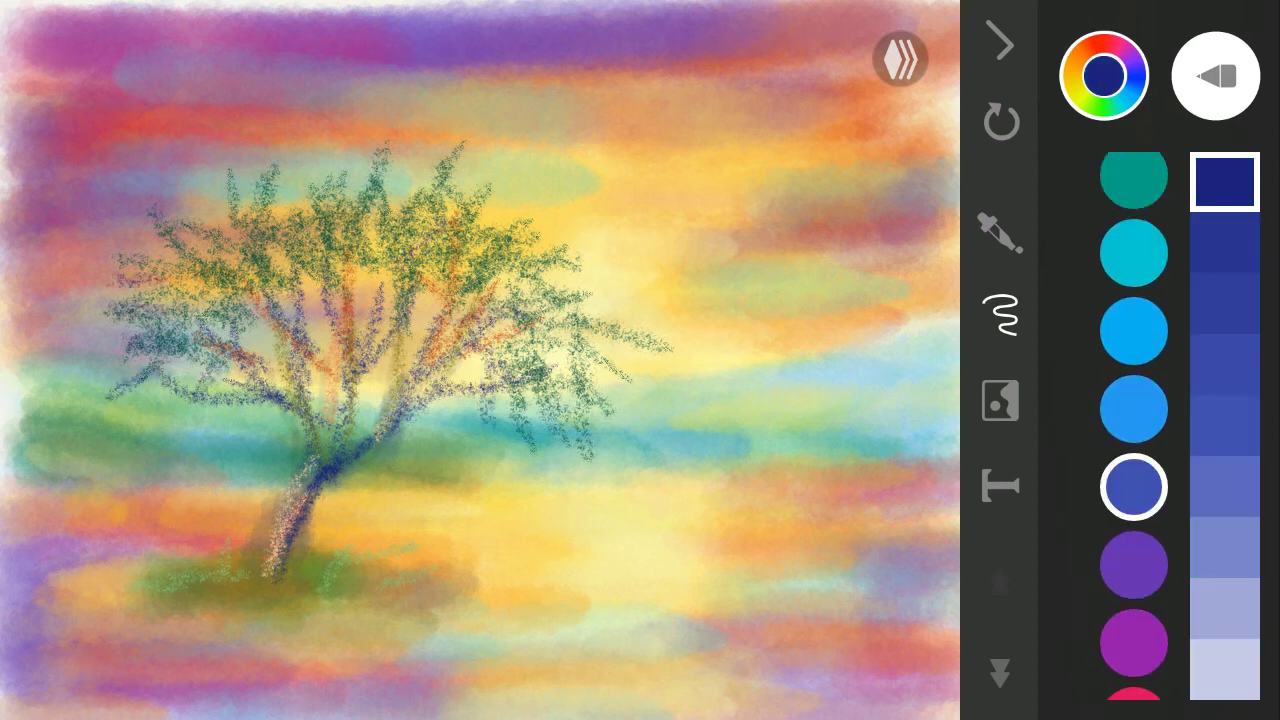
pyautogui.moveTo(254, 236); pyautogui.dragTo(210, 174)
pyautogui.moveTo(308, 306); pyautogui.dragTo(236, 270)
pyautogui.moveTo(444, 326); pyautogui.dragTo(428, 258)
pyautogui.moveTo(504, 346); pyautogui.dragTo(466, 292)
# - Paint darkest magenta branch strokes through the crown's middle and right side
pyautogui.moveTo(1133, 600); pyautogui.dragTo(1133, 396)
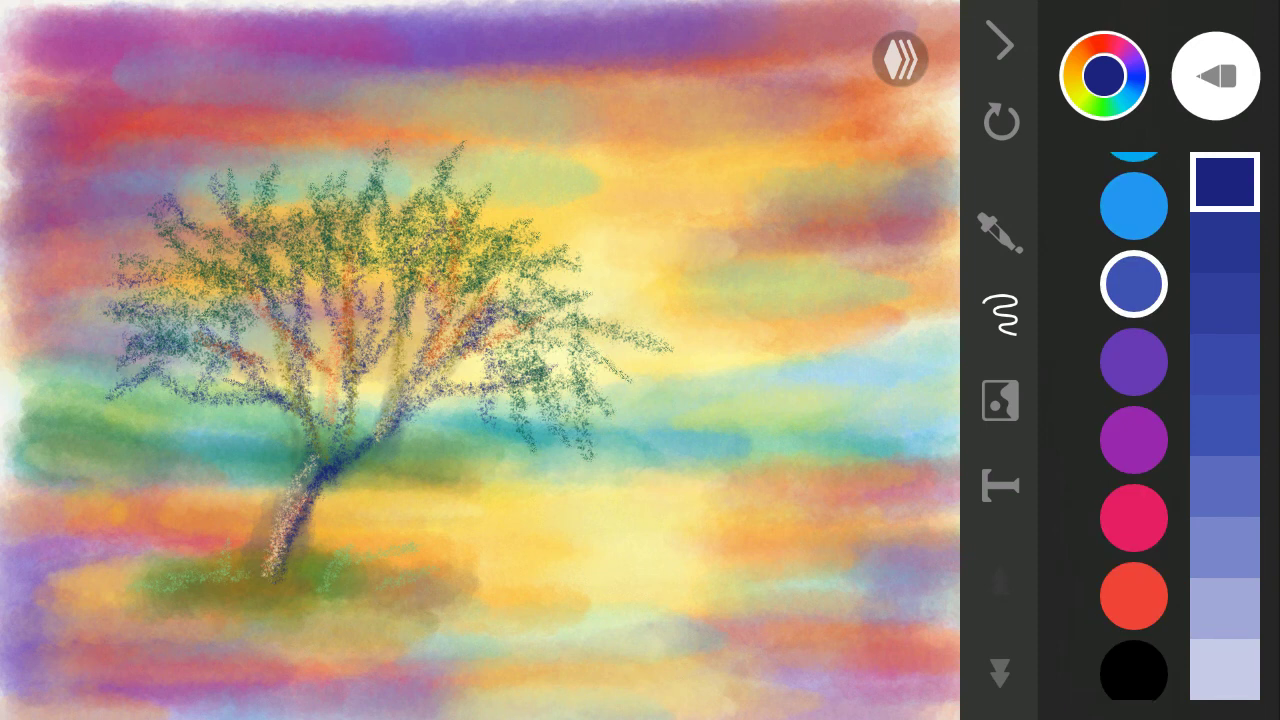
pyautogui.click(1133, 513)
pyautogui.click(1225, 182)
pyautogui.moveTo(390, 312); pyautogui.dragTo(372, 250)
pyautogui.moveTo(436, 310); pyautogui.dragTo(494, 278)
pyautogui.moveTo(478, 342); pyautogui.dragTo(562, 296)
pyautogui.moveTo(560, 426); pyautogui.dragTo(592, 360)
pyautogui.moveTo(532, 394); pyautogui.dragTo(520, 366)
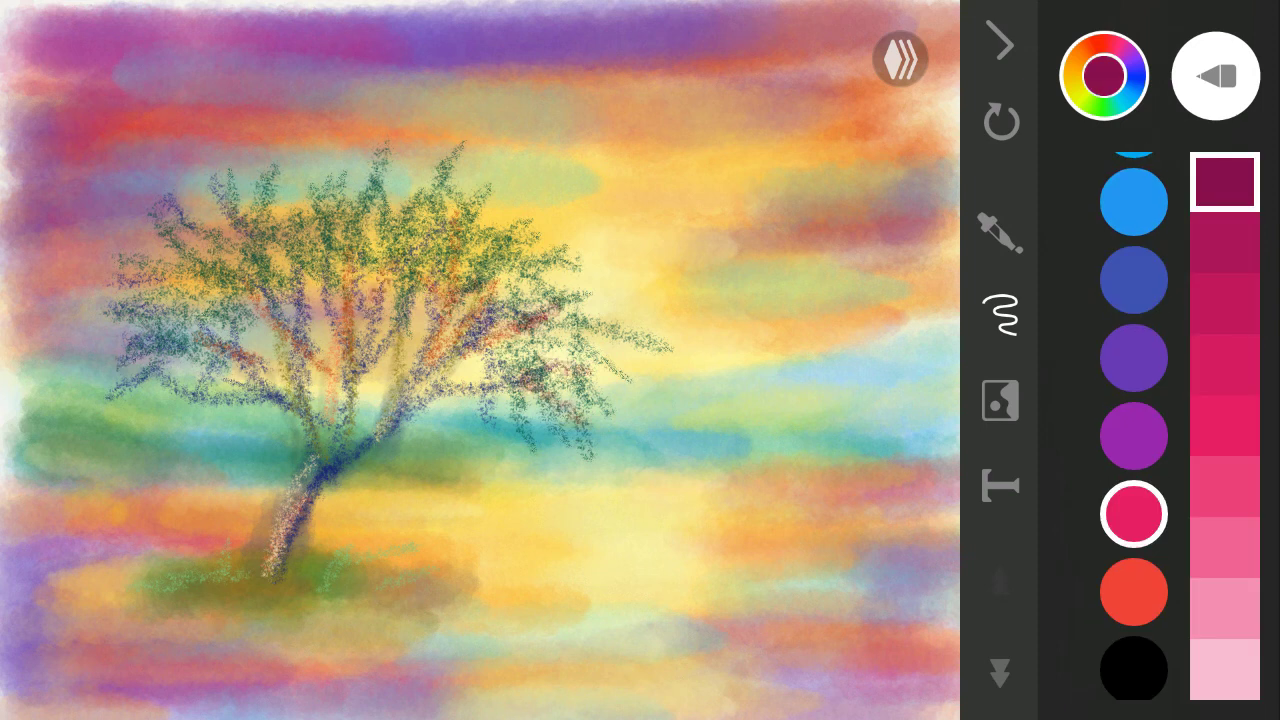
pyautogui.moveTo(508, 426); pyautogui.dragTo(486, 354)
pyautogui.moveTo(534, 426); pyautogui.dragTo(518, 390)
pyautogui.moveTo(492, 358); pyautogui.dragTo(470, 290)
pyautogui.moveTo(440, 322); pyautogui.dragTo(414, 282)
# - Add dark magenta strokes to the crown's left side and upper middle
pyautogui.moveTo(290, 350); pyautogui.dragTo(274, 288)
pyautogui.moveTo(230, 334)
pyautogui.mouseDown()
pyautogui.moveTo(202, 280)
pyautogui.moveTo(186, 280)
pyautogui.mouseUp()
pyautogui.moveTo(230, 398); pyautogui.dragTo(118, 330)
pyautogui.moveTo(442, 310); pyautogui.dragTo(412, 232)
# - Dab pale lime leaves on the upper-left crown
pyautogui.moveTo(1133, 200); pyautogui.dragTo(1133, 600)
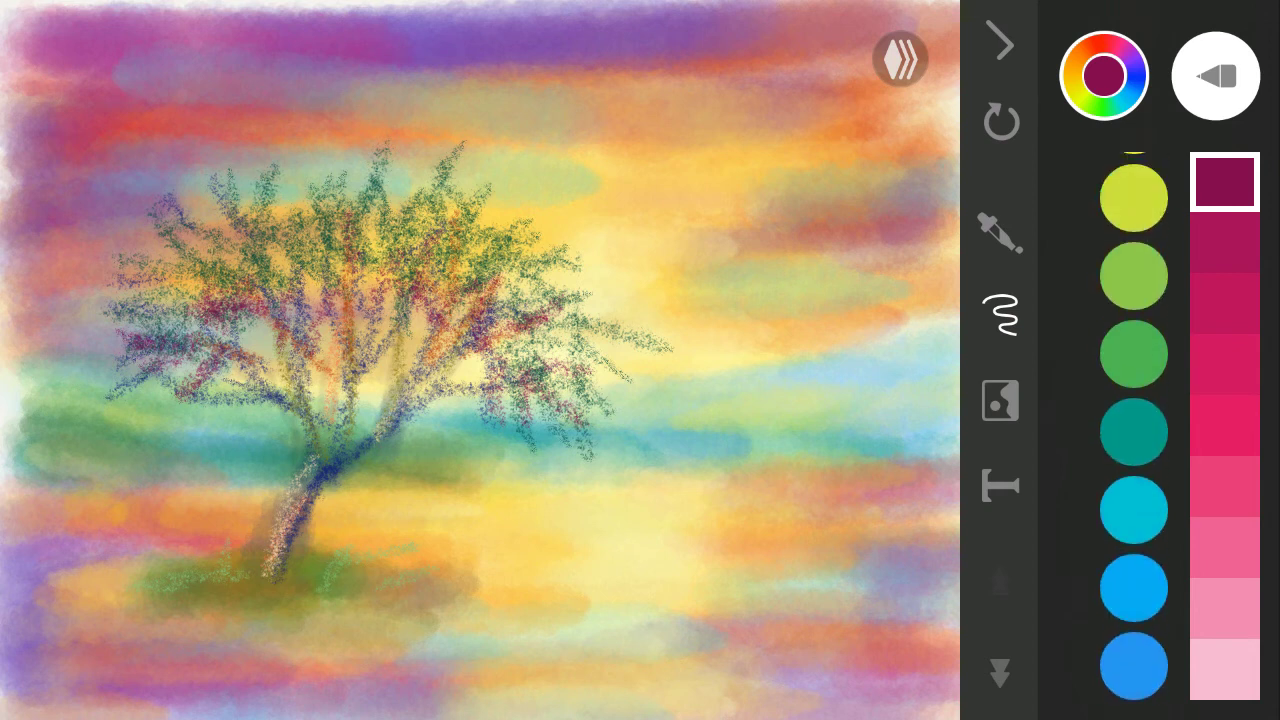
pyautogui.click(1133, 340)
pyautogui.click(1133, 263)
pyautogui.click(1225, 548)
pyautogui.moveTo(286, 216); pyautogui.dragTo(158, 262)
pyautogui.moveTo(246, 296); pyautogui.dragTo(130, 340)
# - Add mid yellow highlights along the central branches
pyautogui.click(1133, 185)
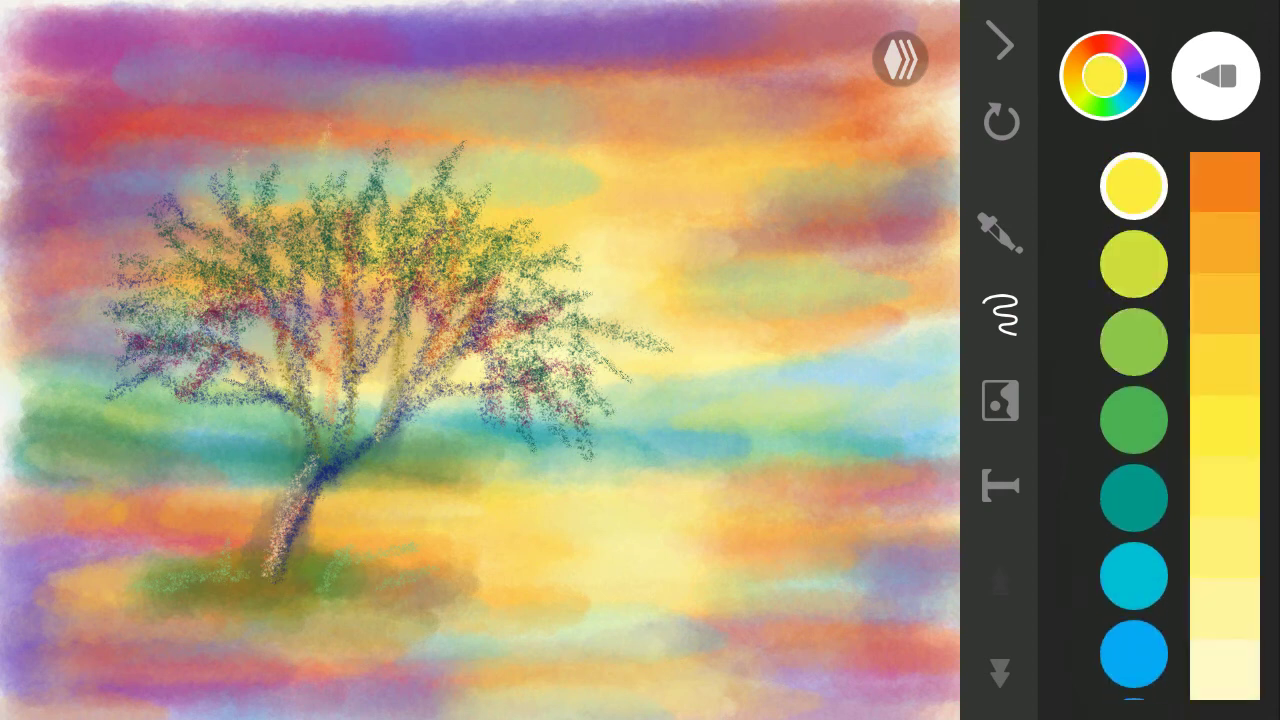
pyautogui.click(1225, 425)
pyautogui.moveTo(406, 290); pyautogui.dragTo(390, 342)
pyautogui.moveTo(450, 290); pyautogui.dragTo(434, 332)
pyautogui.moveTo(362, 270); pyautogui.dragTo(346, 320)
pyautogui.moveTo(302, 208); pyautogui.dragTo(290, 234)
# - Add pale cream highlights near the tree centre
pyautogui.click(1225, 668)
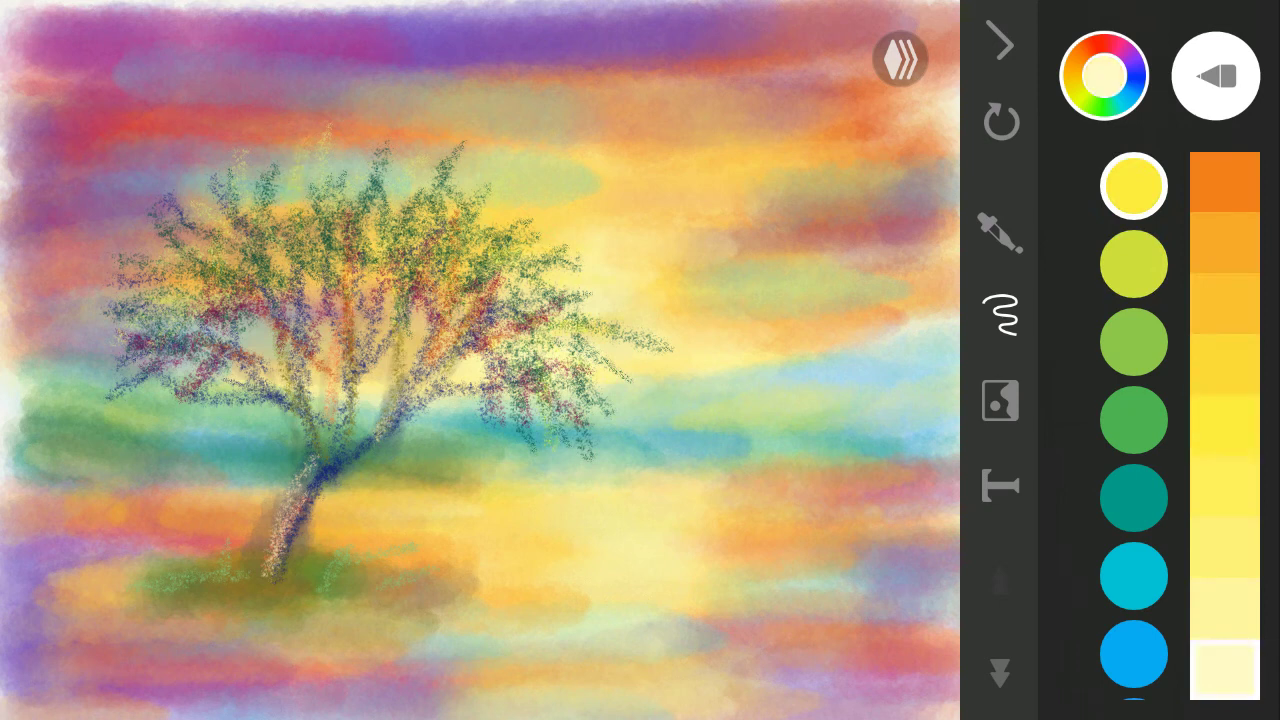
pyautogui.moveTo(470, 225); pyautogui.dragTo(480, 295)
pyautogui.moveTo(330, 190); pyautogui.dragTo(340, 240)
pyautogui.moveTo(1133, 250); pyautogui.dragTo(1133, 605)
# - Dab darkest teal crayon strokes into the tree foliage
pyautogui.click(1133, 306)
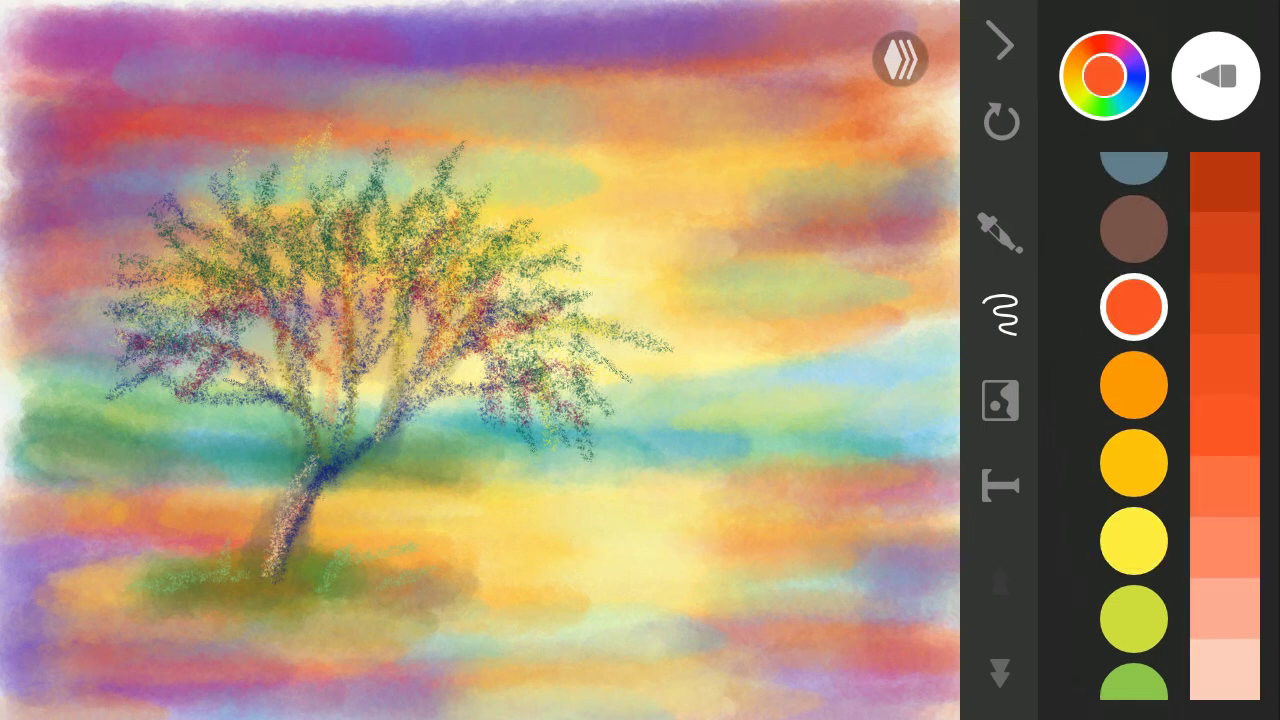
pyautogui.click(1133, 229)
pyautogui.click(1225, 242)
pyautogui.moveTo(102, 64); pyautogui.dragTo(118, 72)
pyautogui.moveTo(1133, 550); pyautogui.dragTo(1133, 307)
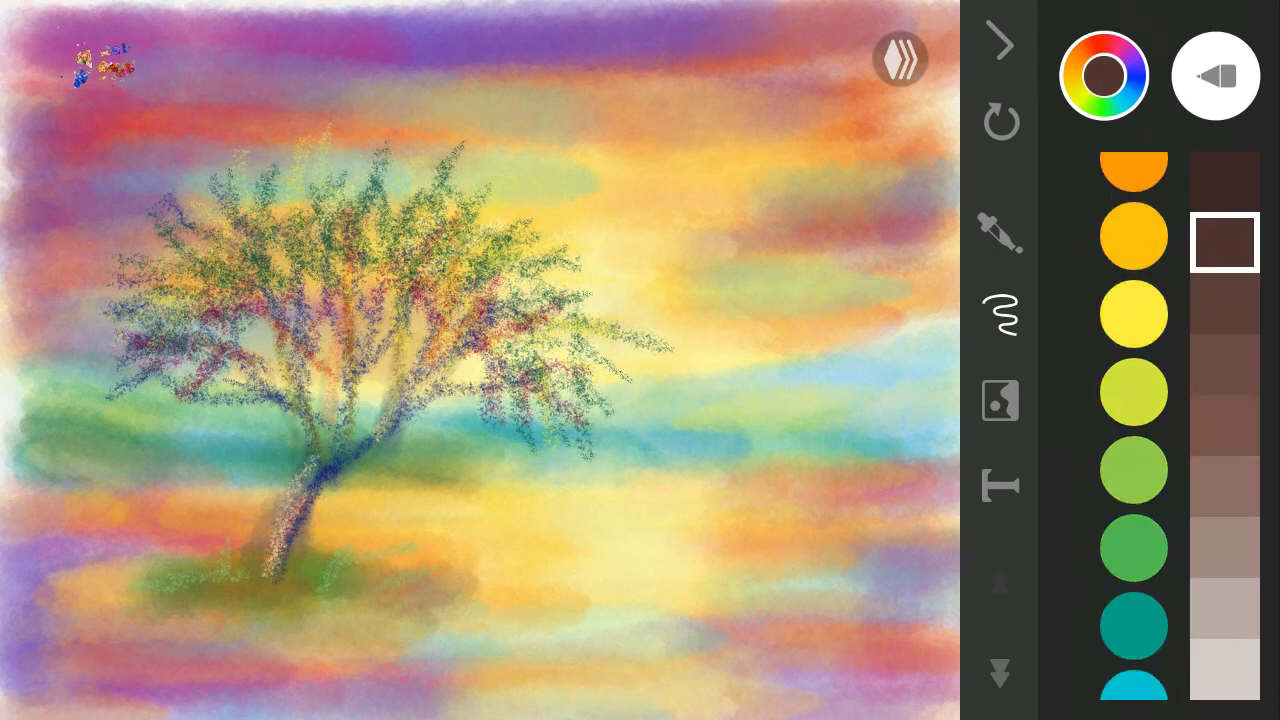
pyautogui.moveTo(70, 45); pyautogui.dragTo(90, 88)
pyautogui.click(1133, 609)
pyautogui.click(1225, 182)
pyautogui.moveTo(135, 370); pyautogui.dragTo(200, 300)
pyautogui.moveTo(180, 258)
pyautogui.mouseDown()
pyautogui.moveTo(440, 258)
pyautogui.moveTo(435, 295)
pyautogui.mouseUp()
pyautogui.click(1133, 375)
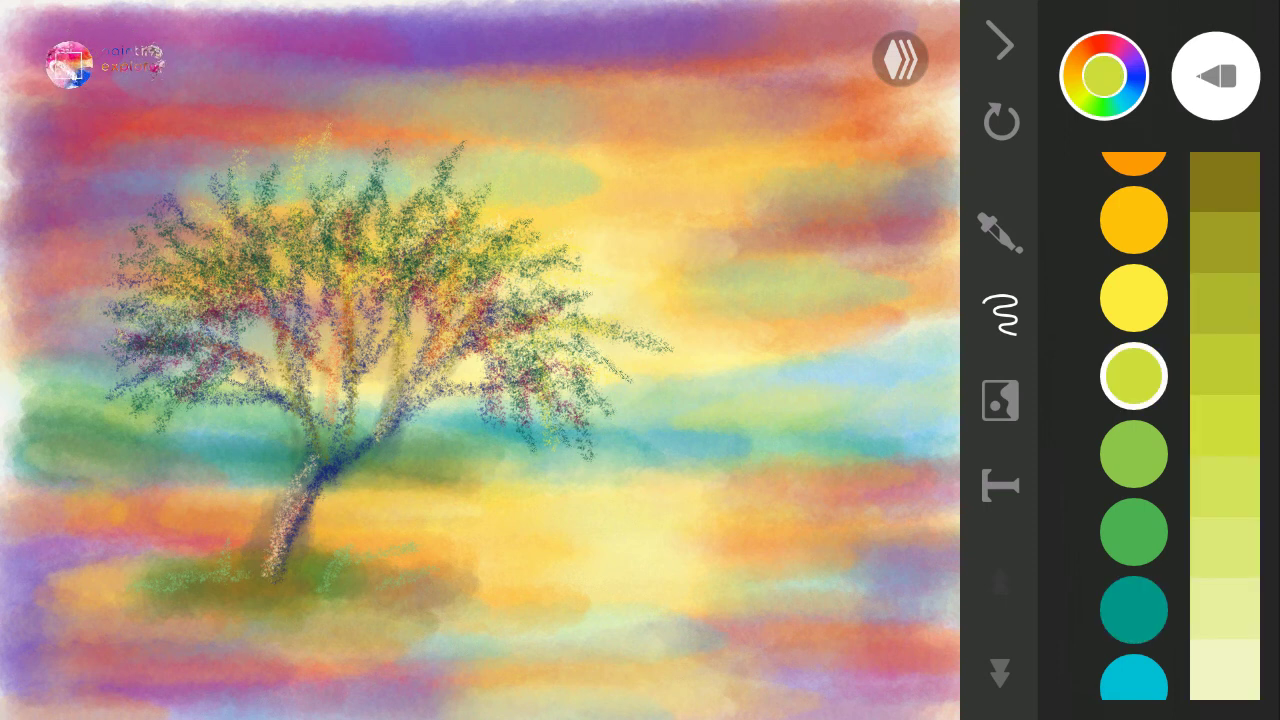
pyautogui.click(1250, 75)
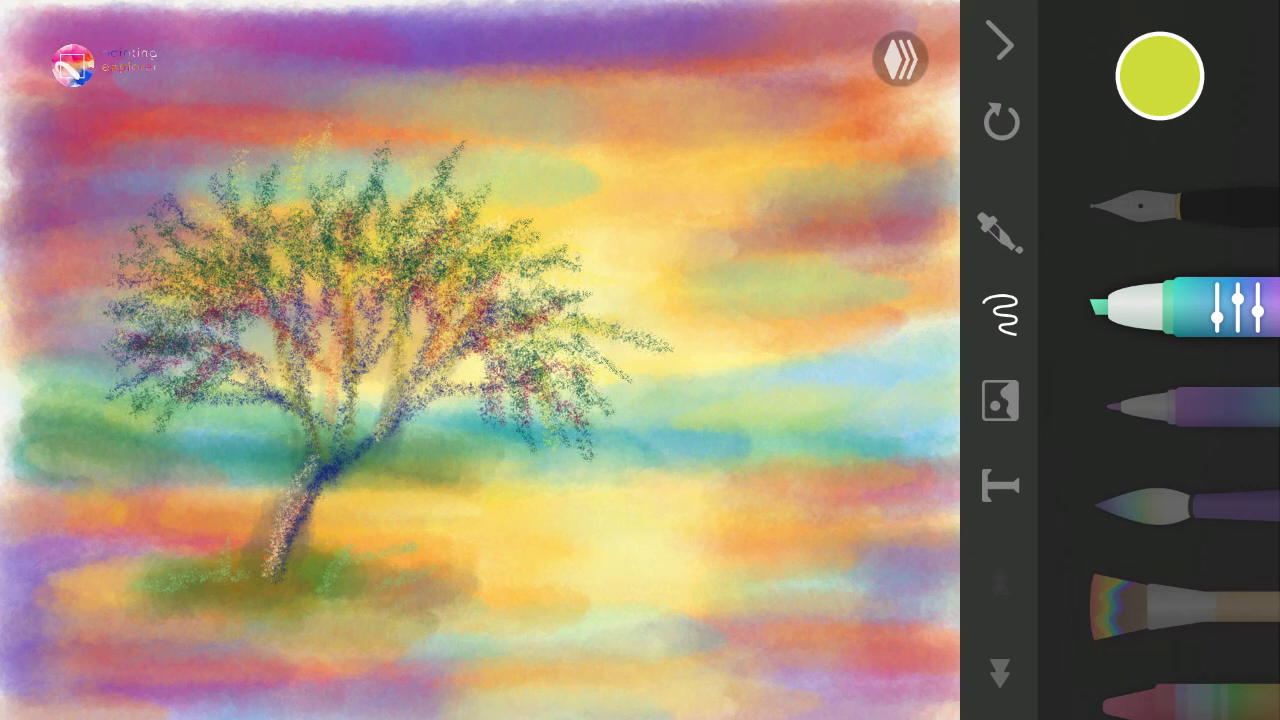
# - Paint a dark green stroke beneath the grassy bank
pyautogui.click(1238, 308)
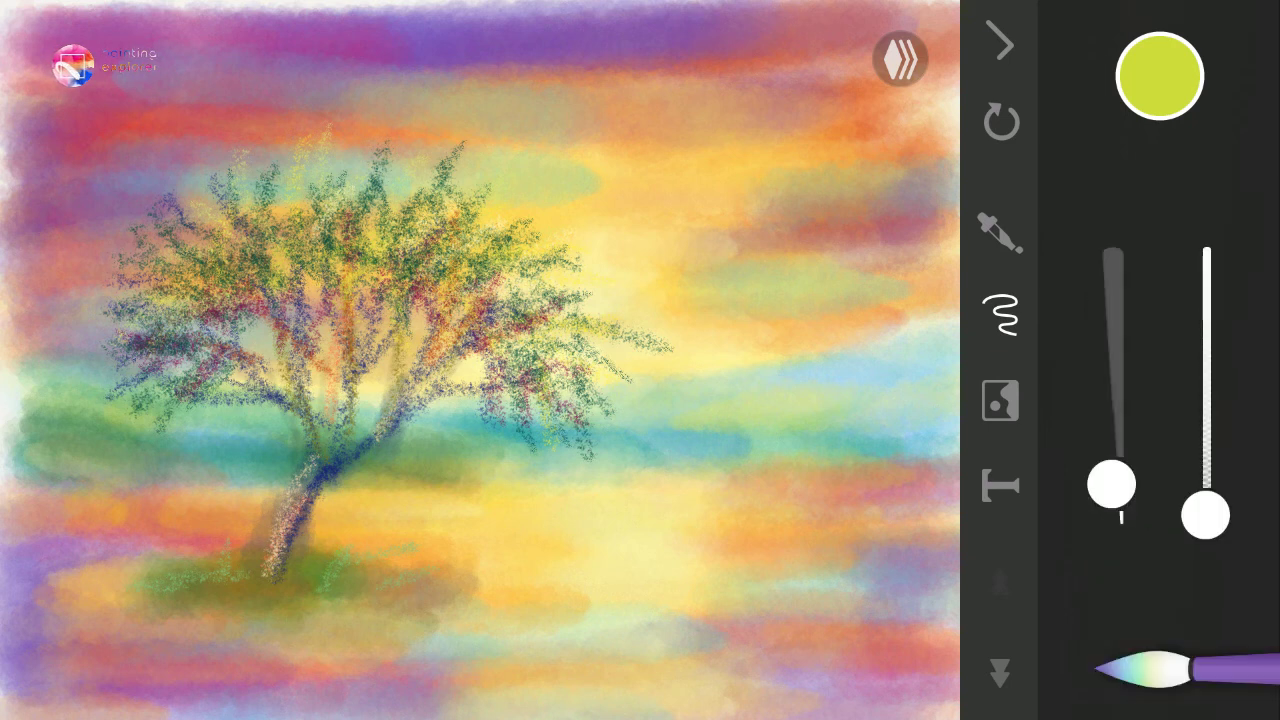
pyautogui.click(1160, 75)
pyautogui.click(1133, 531)
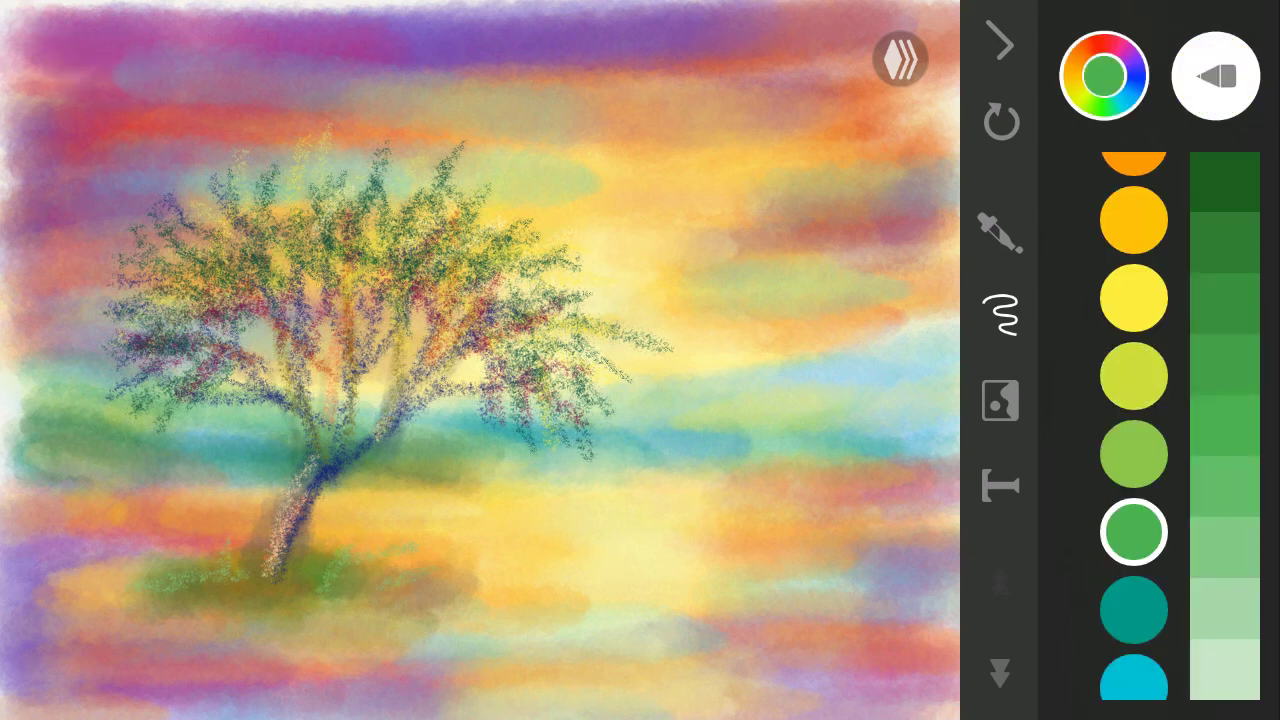
pyautogui.click(1224, 182)
pyautogui.click(1216, 75)
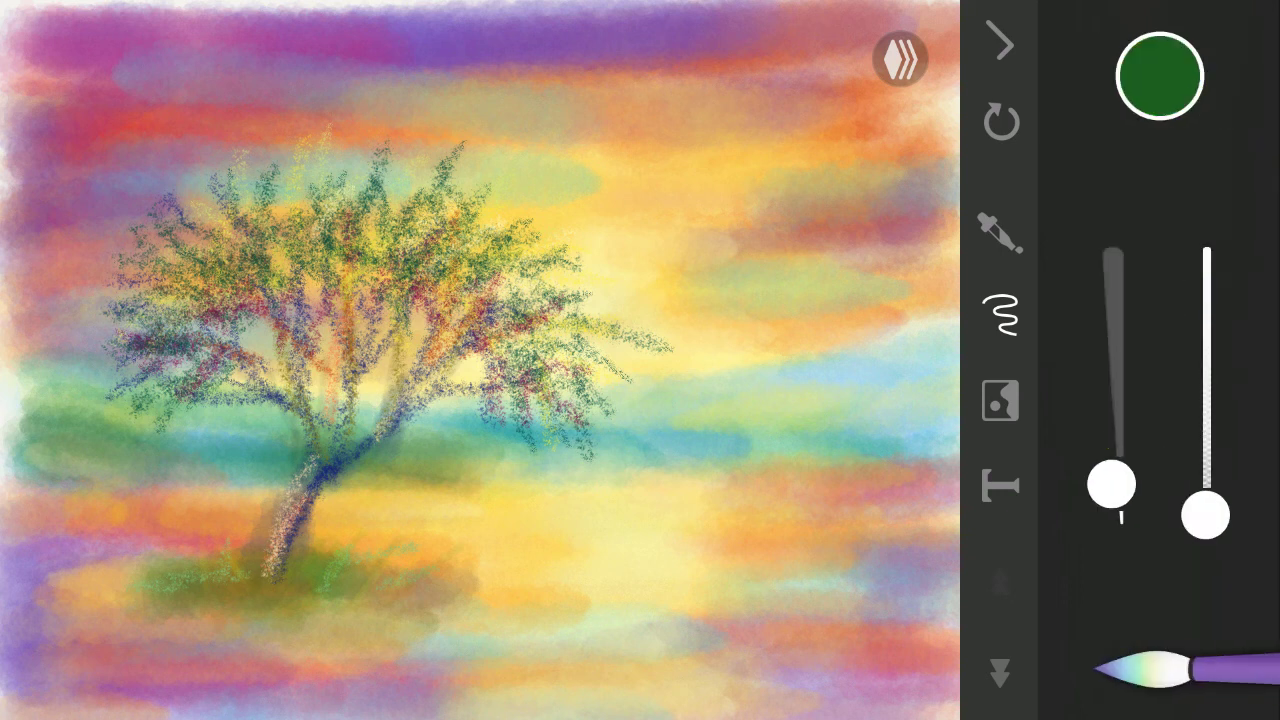
pyautogui.click(1160, 75)
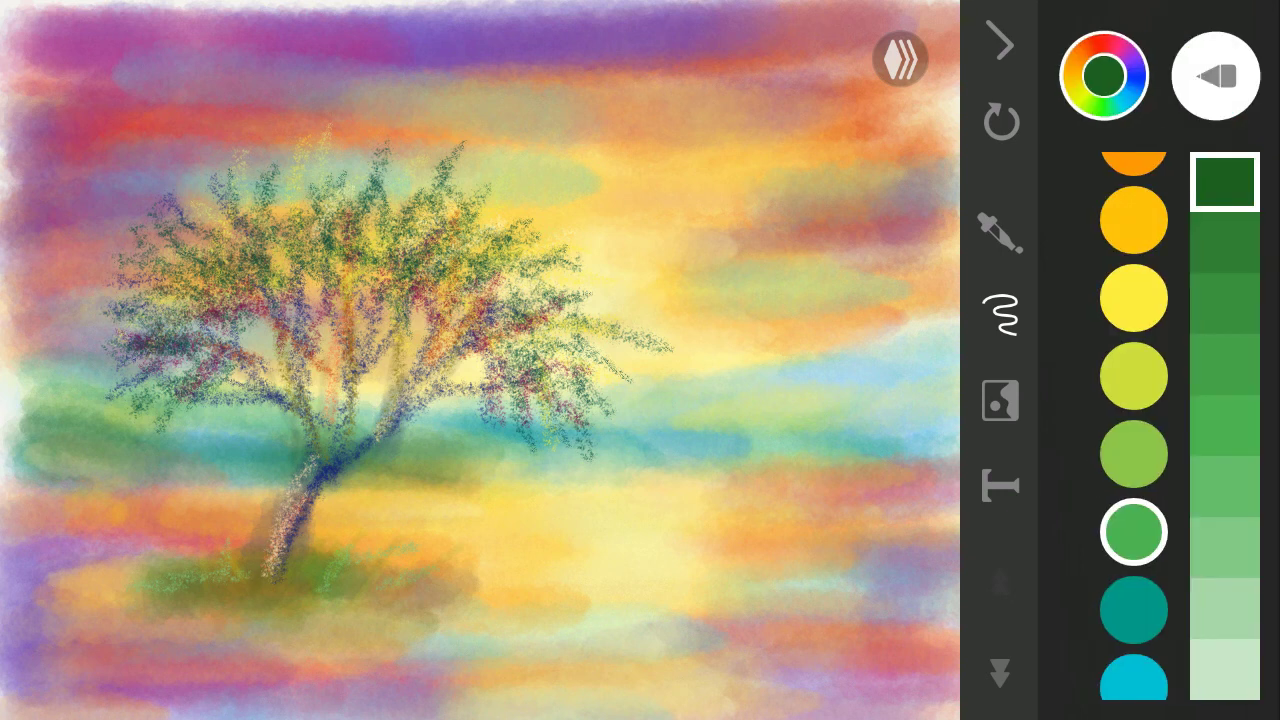
pyautogui.click(1224, 242)
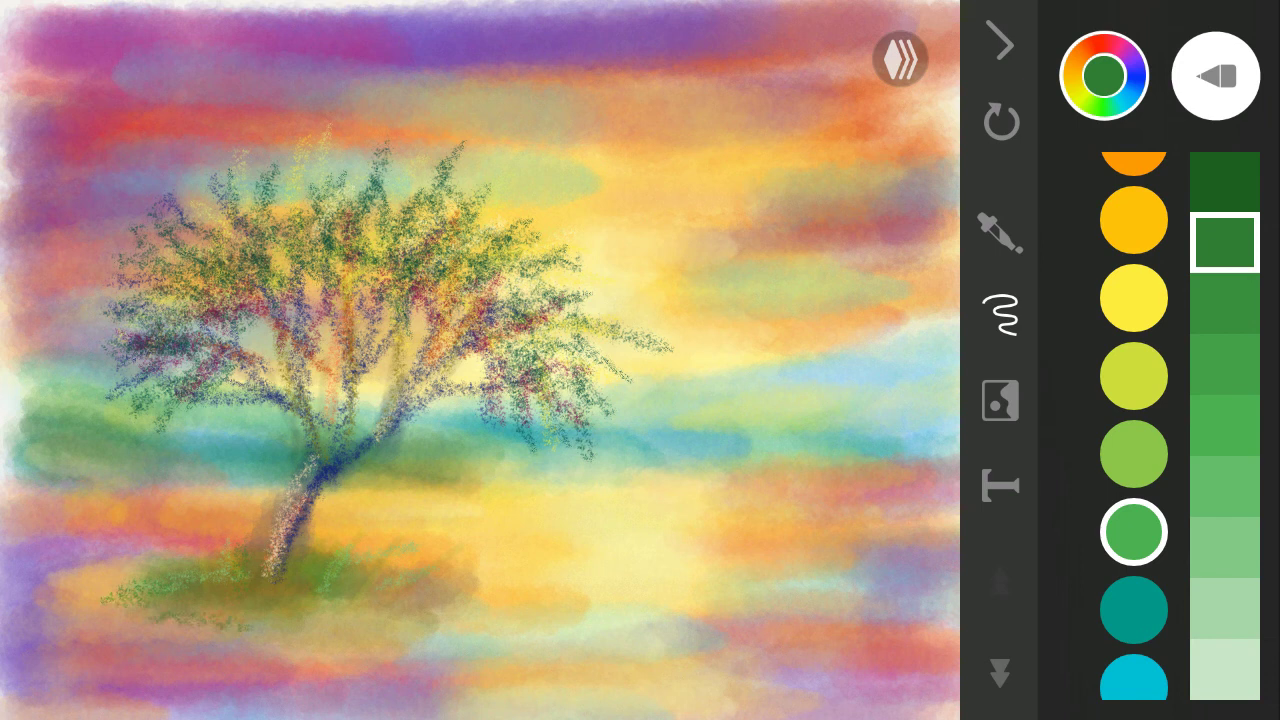
pyautogui.moveTo(272, 624); pyautogui.dragTo(340, 632)
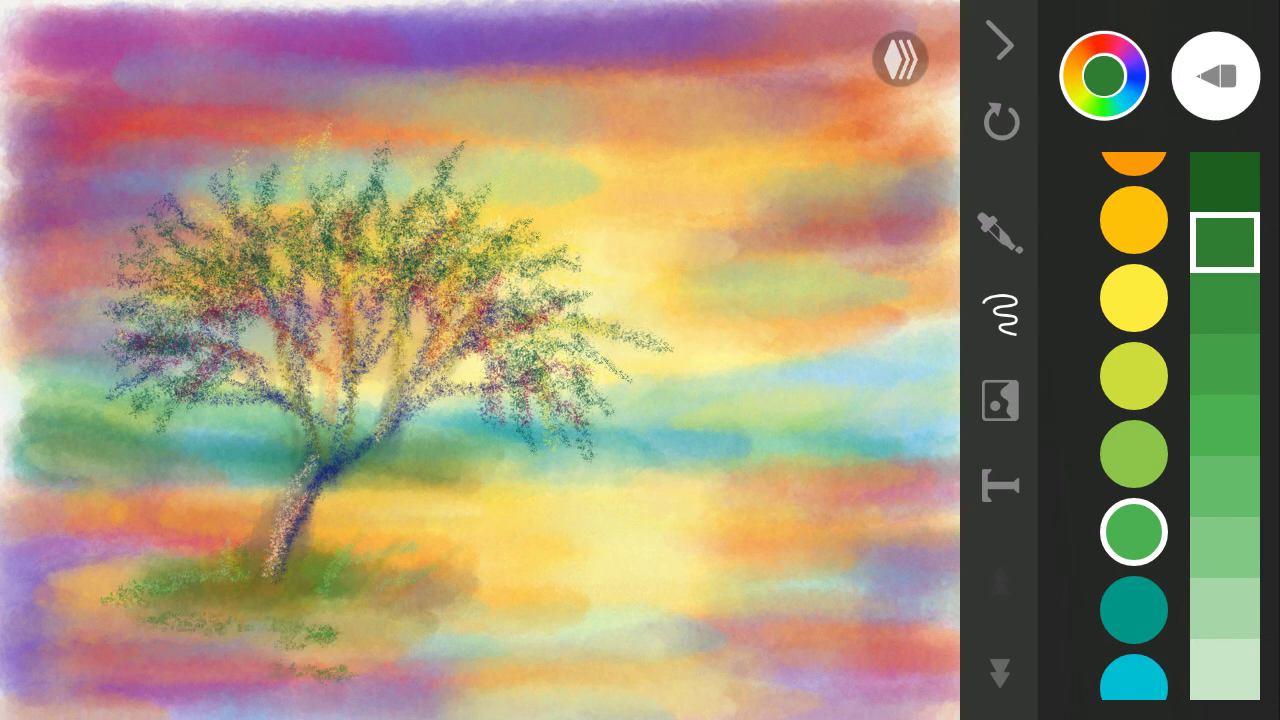
# - Stroke darkest indigo reflection marks below the grass and green along the bottom edge
pyautogui.moveTo(1133, 500); pyautogui.dragTo(1133, 240)
pyautogui.click(1133, 580)
pyautogui.click(1224, 182)
pyautogui.click(1133, 660)
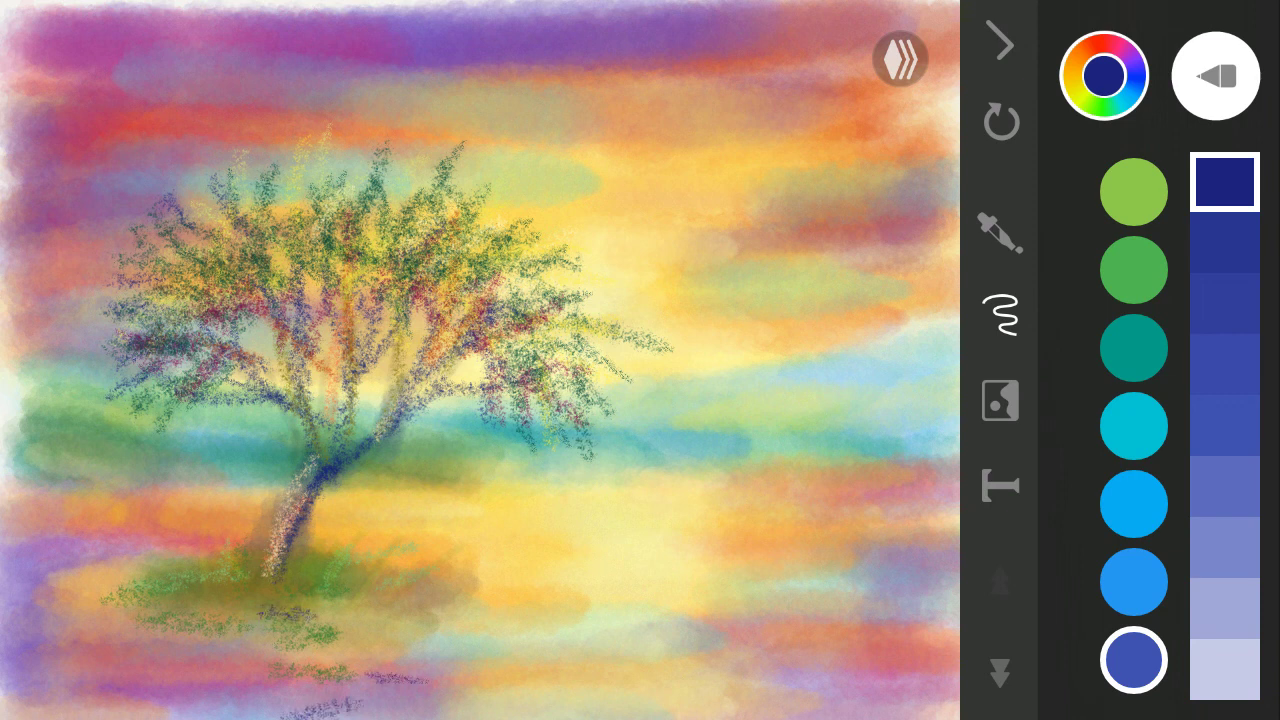
pyautogui.moveTo(400, 690); pyautogui.dragTo(166, 660)
pyautogui.click(1133, 269)
pyautogui.moveTo(450, 706); pyautogui.dragTo(555, 710)
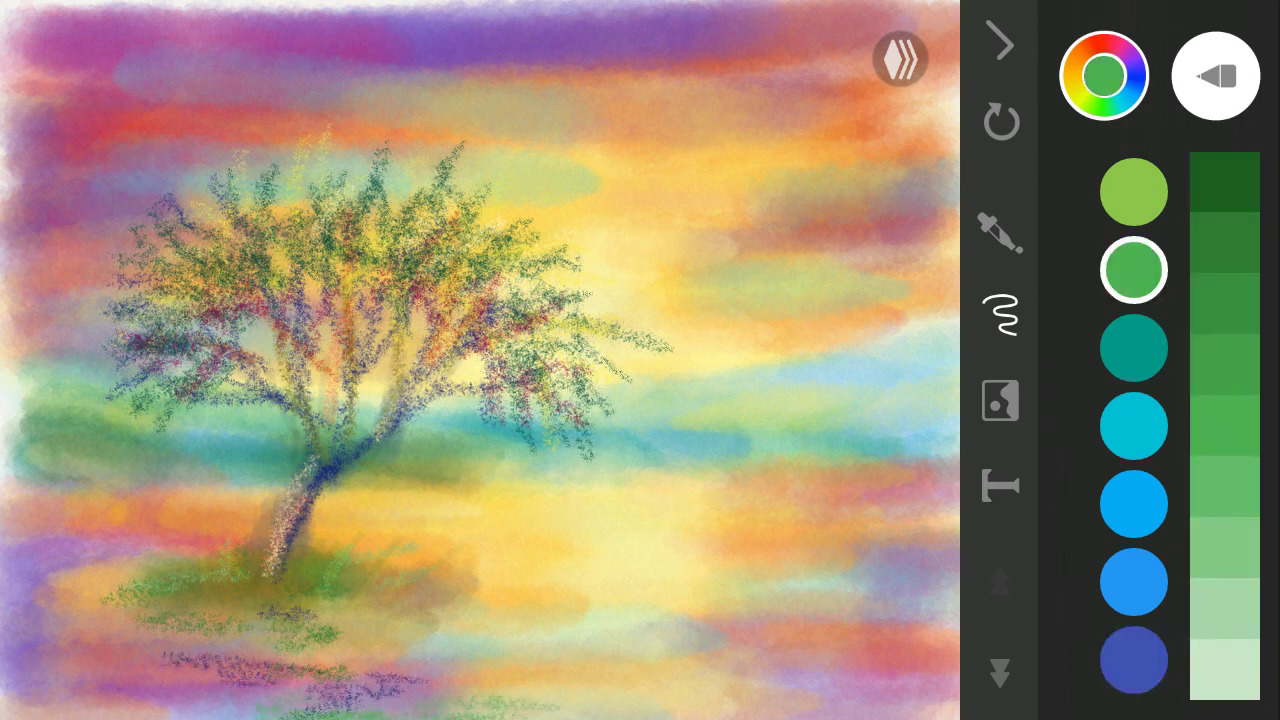
pyautogui.click(1133, 191)
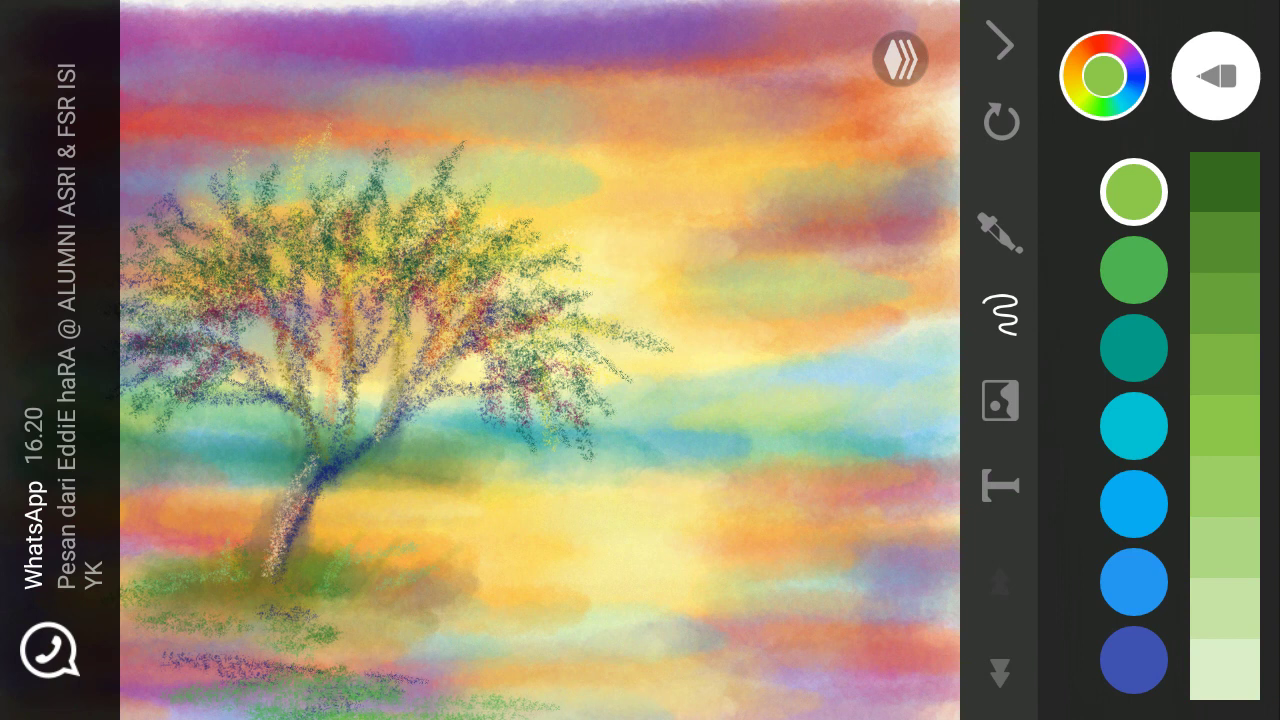
# - Shade the grassy bank with darkest green and indigo strokes
pyautogui.click(1224, 182)
pyautogui.moveTo(310, 582); pyautogui.dragTo(372, 598)
pyautogui.click(1133, 660)
pyautogui.moveTo(214, 606); pyautogui.dragTo(442, 600)
pyautogui.moveTo(92, 597)
pyautogui.mouseDown()
pyautogui.moveTo(172, 598)
pyautogui.moveTo(240, 624)
pyautogui.mouseUp()
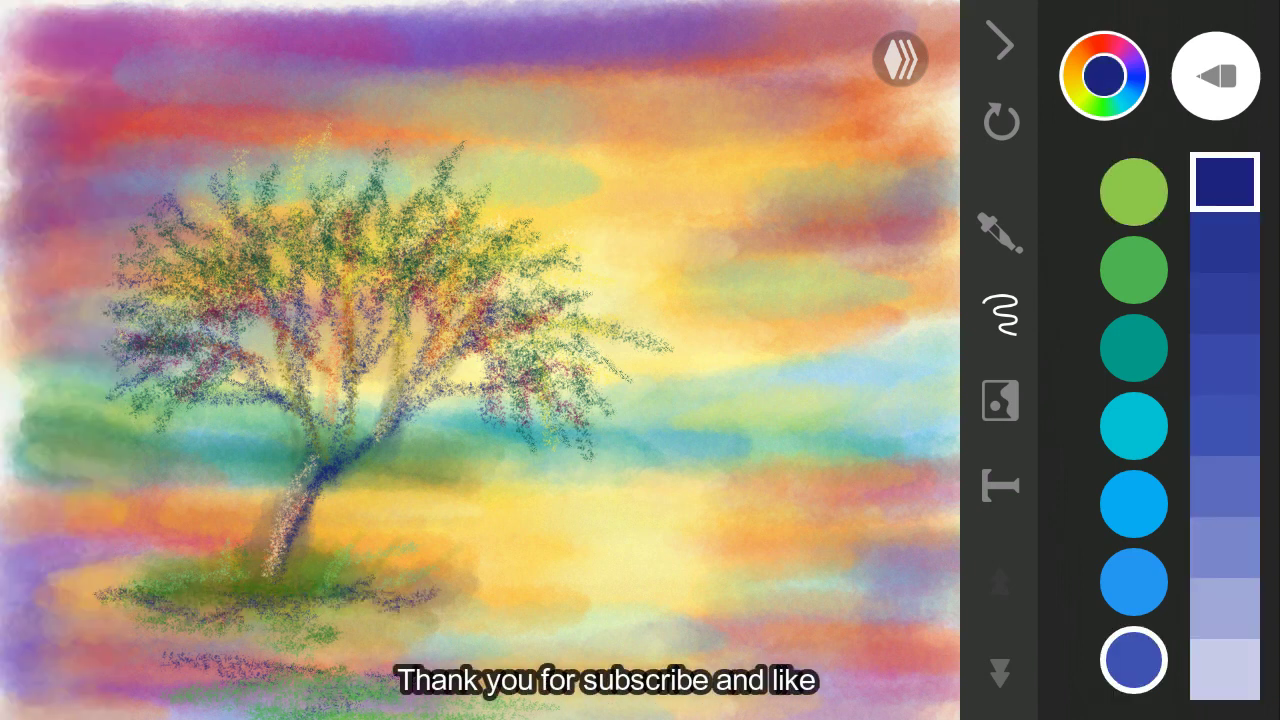
pyautogui.moveTo(324, 316); pyautogui.dragTo(362, 262)
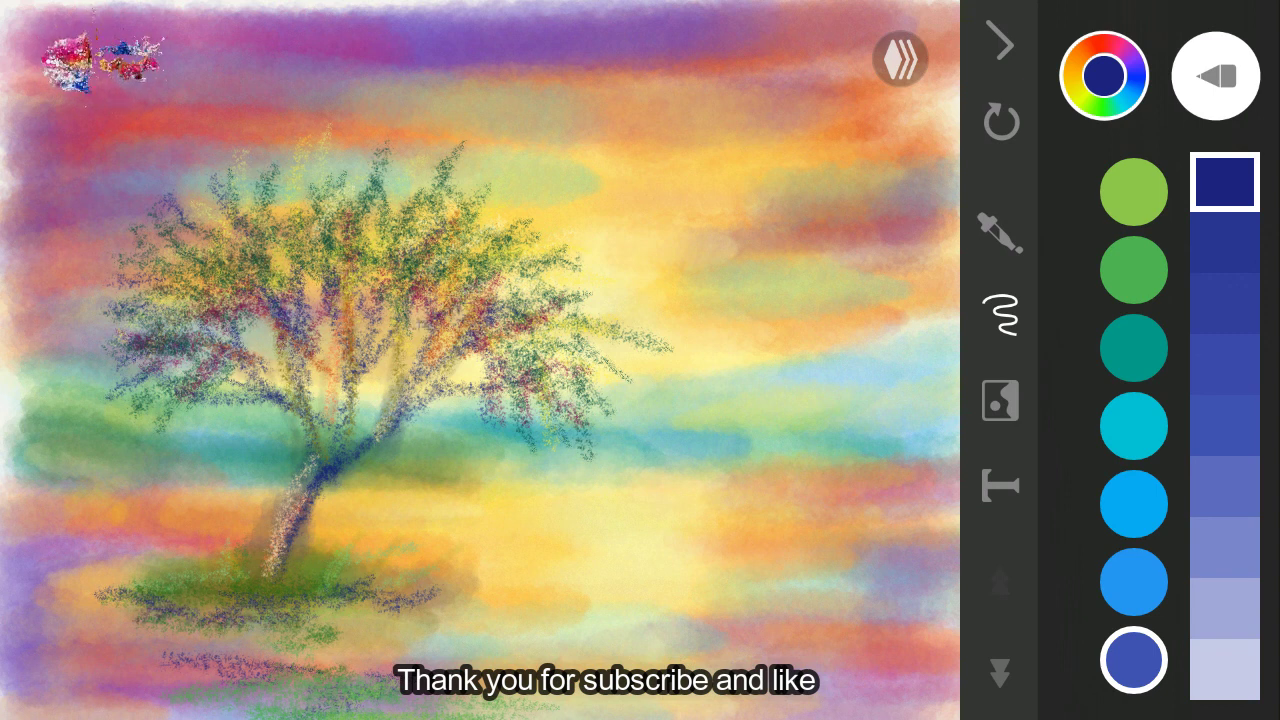
# - Darken the ground shadow beside the bank with a mid blue shade
pyautogui.click(1133, 191)
pyautogui.click(1225, 608)
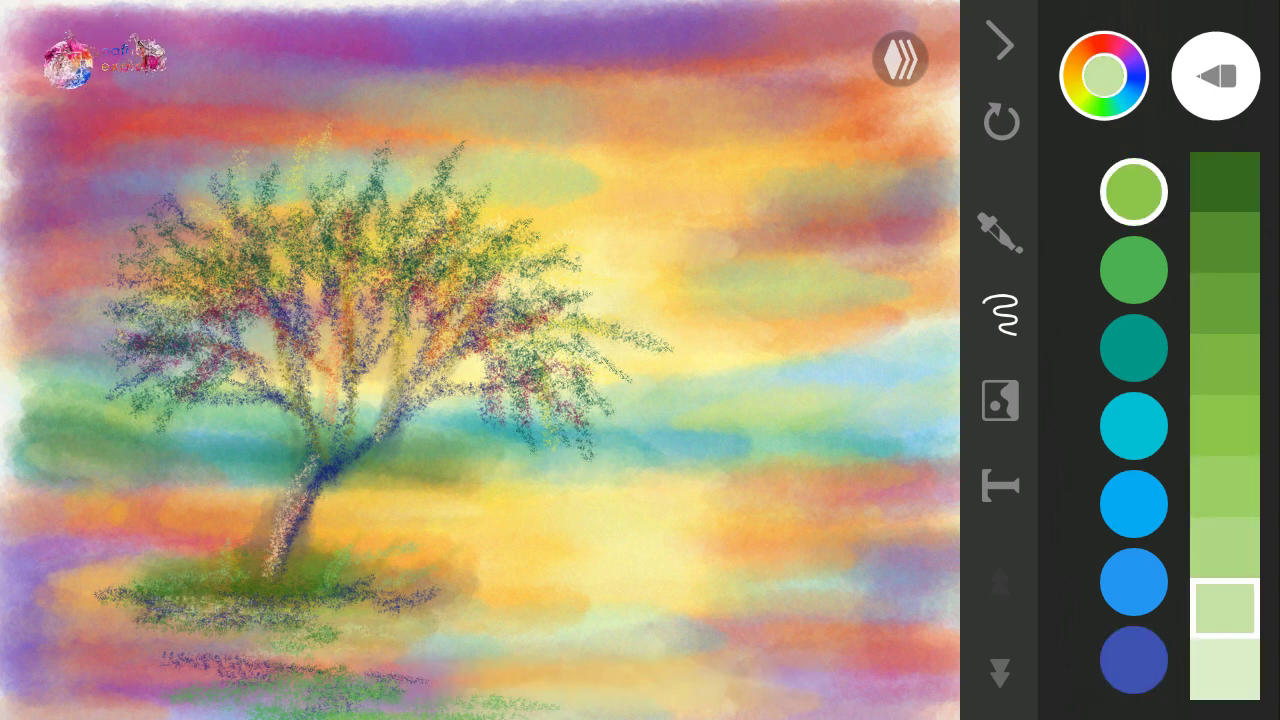
pyautogui.click(1225, 182)
pyautogui.click(1133, 660)
pyautogui.click(1225, 367)
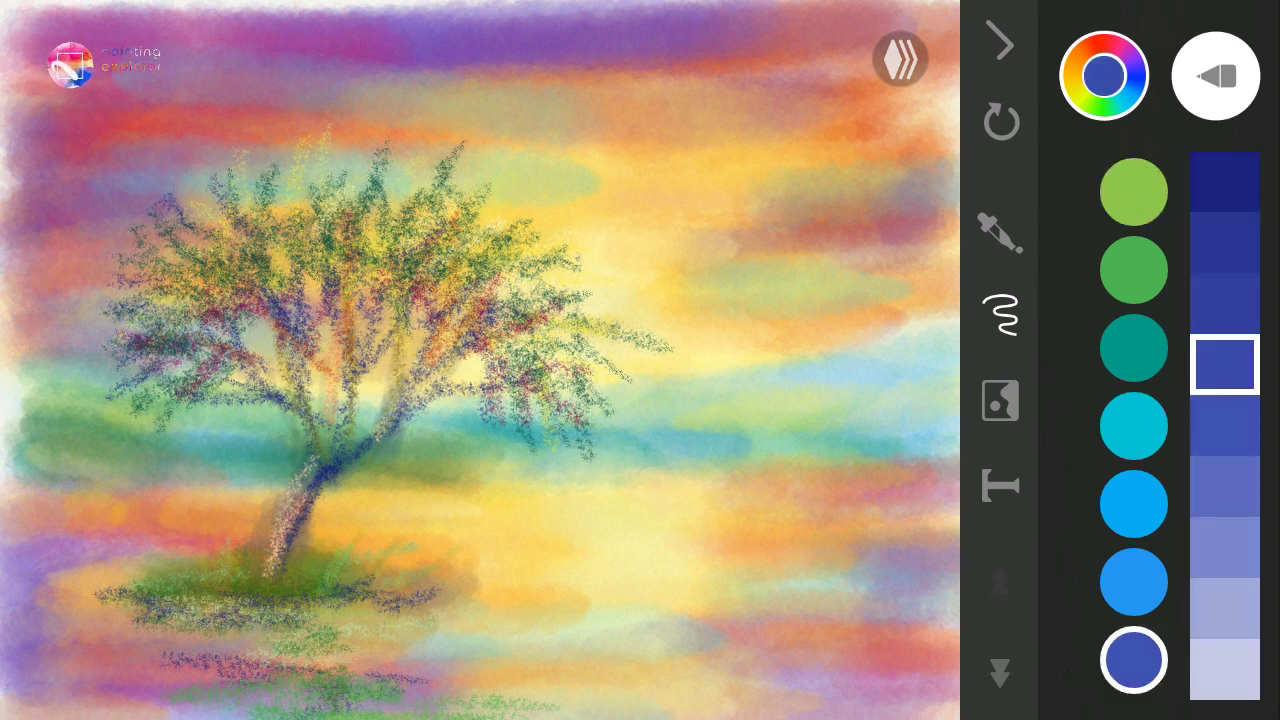
pyautogui.moveTo(148, 620); pyautogui.dragTo(204, 612)
# - Shade the trunk and lower branches in blue, finishing with darkest blue strokes
pyautogui.moveTo(335, 322); pyautogui.dragTo(318, 436)
pyautogui.moveTo(262, 376); pyautogui.dragTo(244, 452)
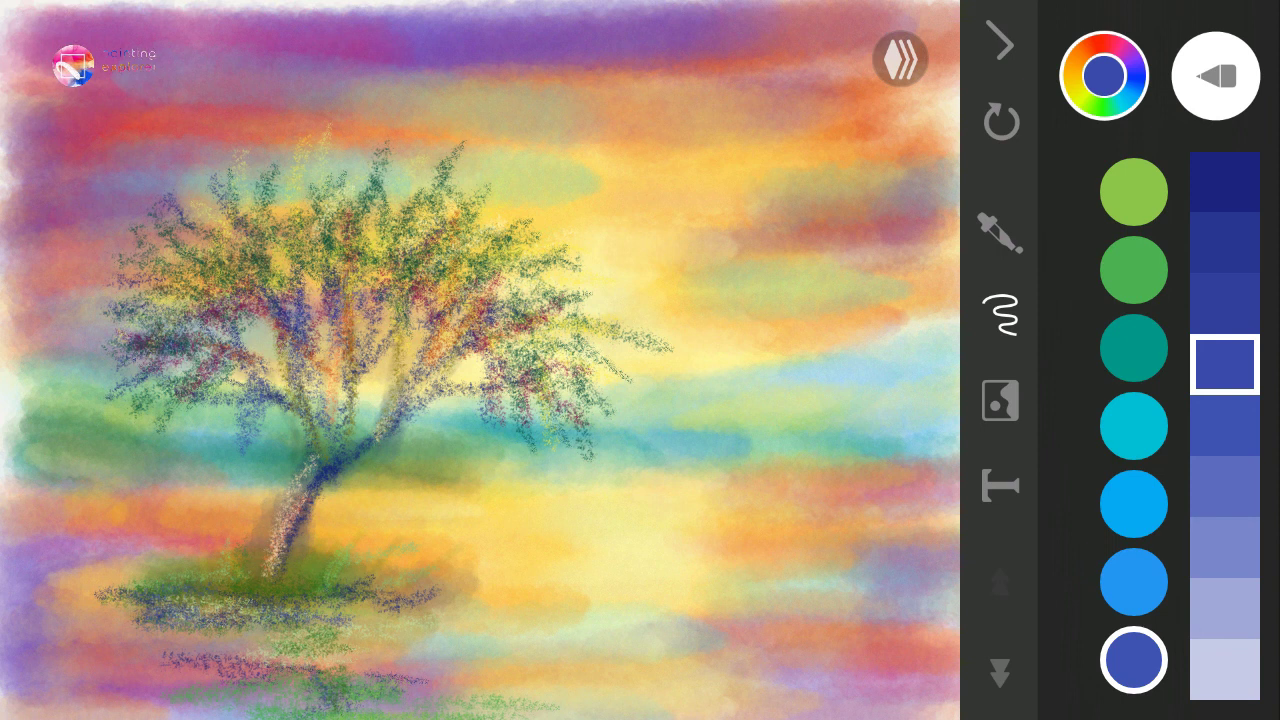
pyautogui.click(1225, 303)
pyautogui.click(1225, 182)
pyautogui.moveTo(395, 270)
pyautogui.mouseDown()
pyautogui.moveTo(335, 332)
pyautogui.moveTo(222, 394)
pyautogui.mouseUp()
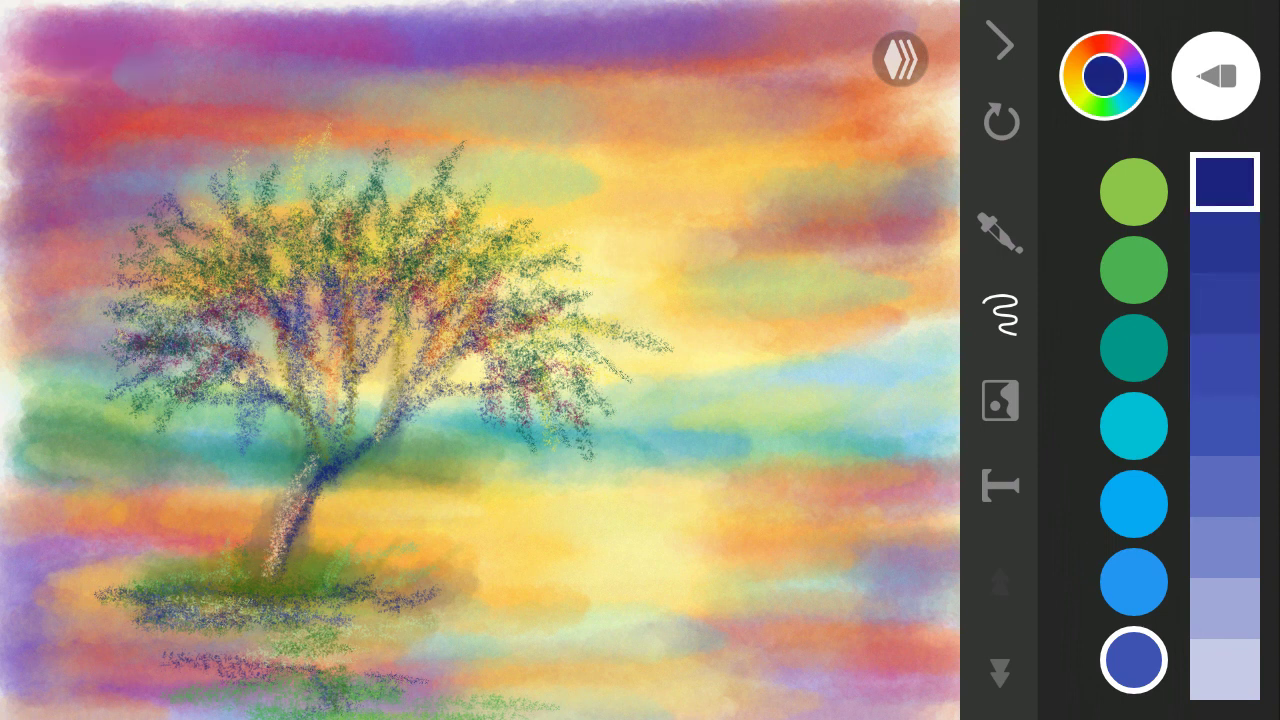